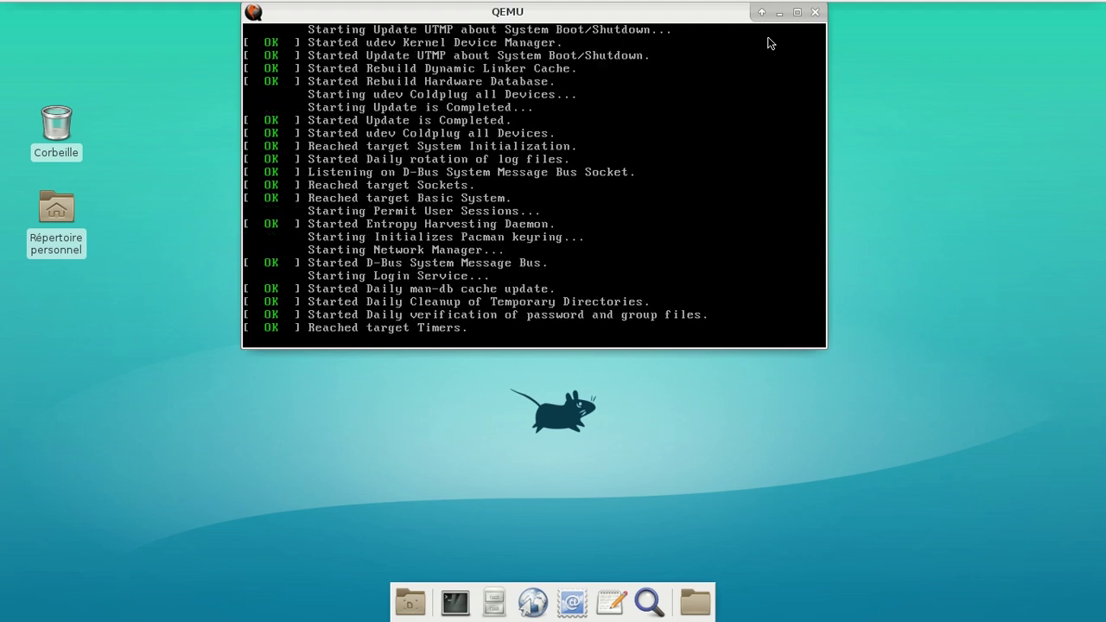
Capture the mouse in QEMU and let the Parabola live system boot to the locale dialog
click(768, 43)
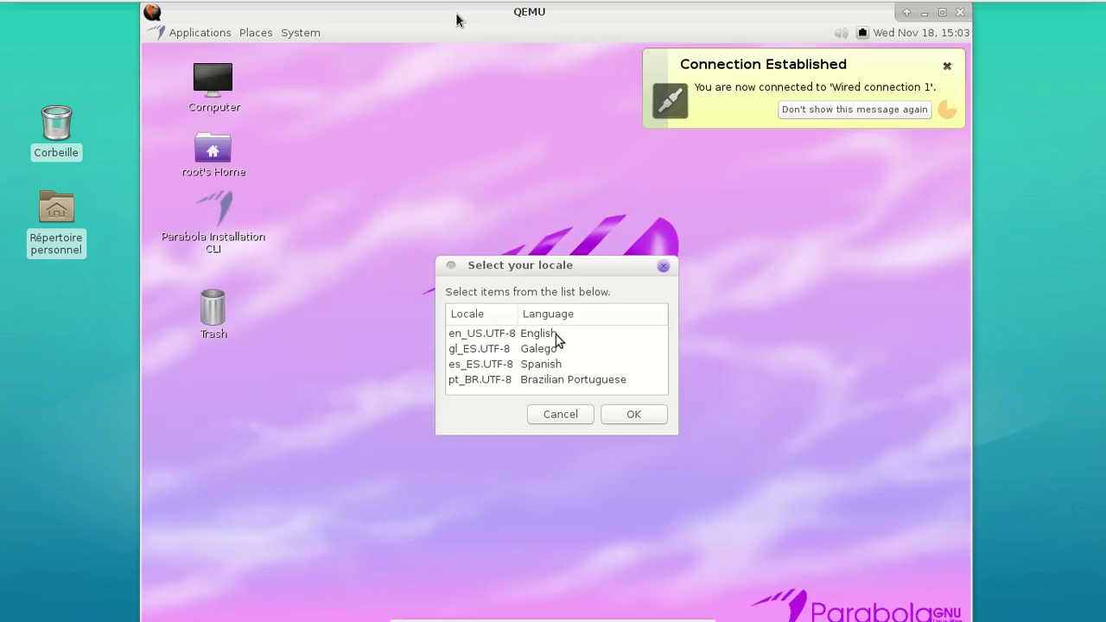
Dismiss the network notification and choose the en_US.UTF-8 locale
click(946, 66)
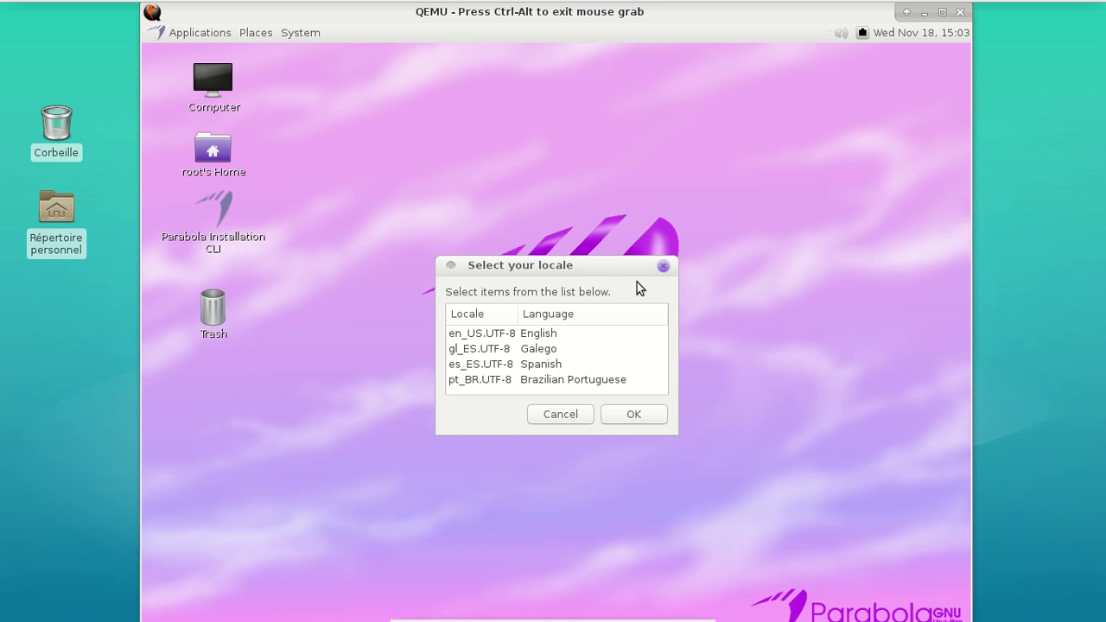
click(583, 333)
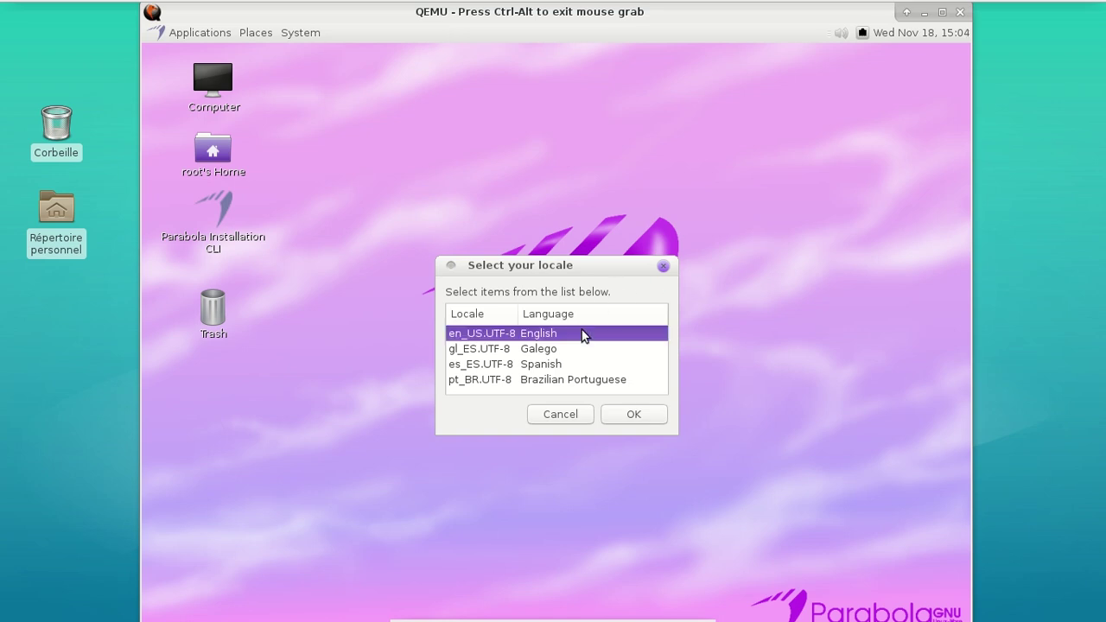
click(624, 417)
Choose the fr keyboard layout, then toggle the VM into fullscreen and back
drag(660, 339, 660, 354)
scroll(457, 355, up, 1)
click(456, 333)
click(631, 413)
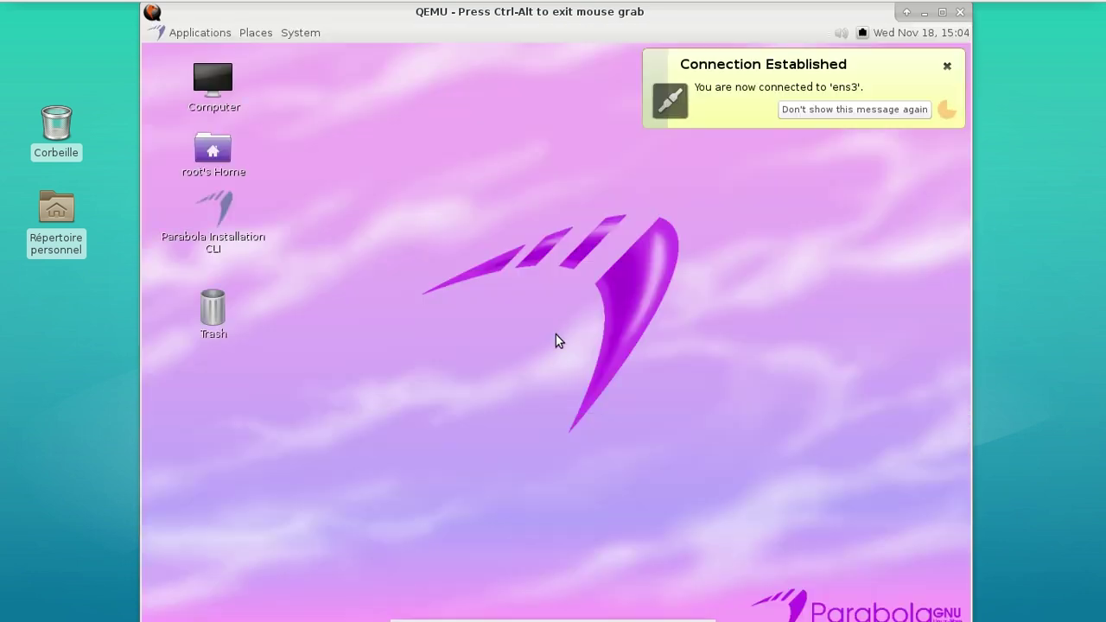
key(ctrl+alt+f)
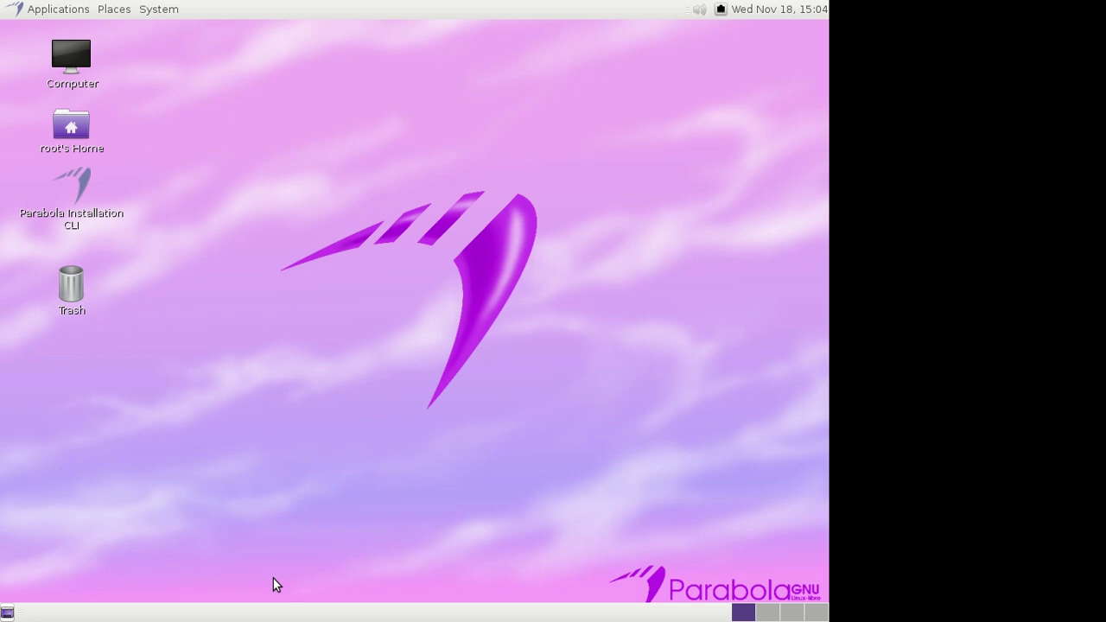
key(ctrl+alt+f)
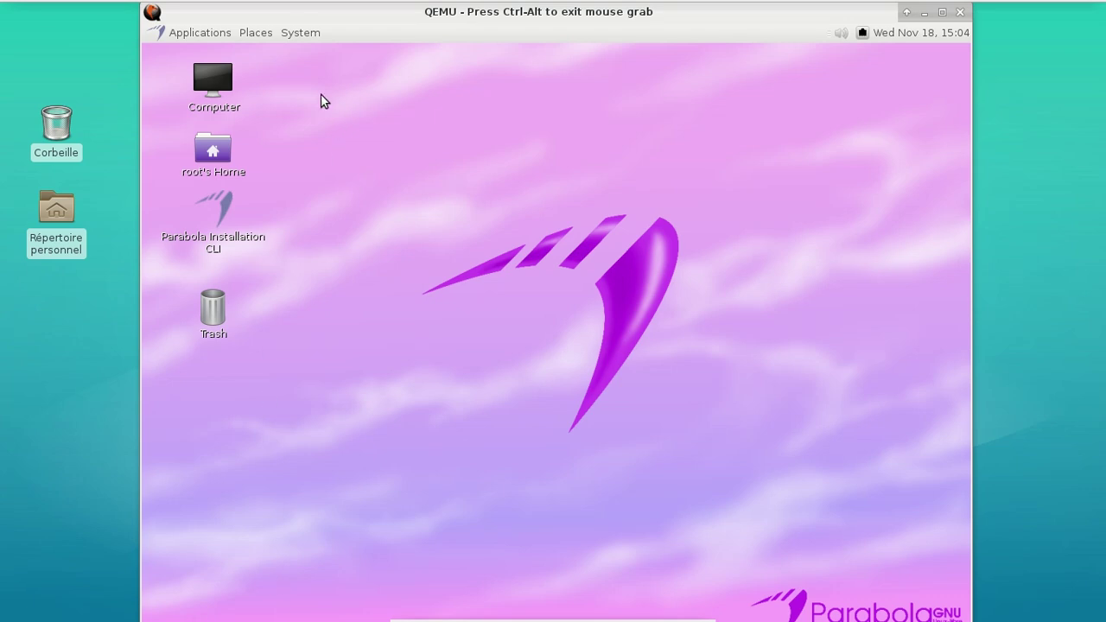
Check the Displays preferences showing 1024 x 768 at 60 Hz, then close them
click(303, 33)
mouse_move(322, 57)
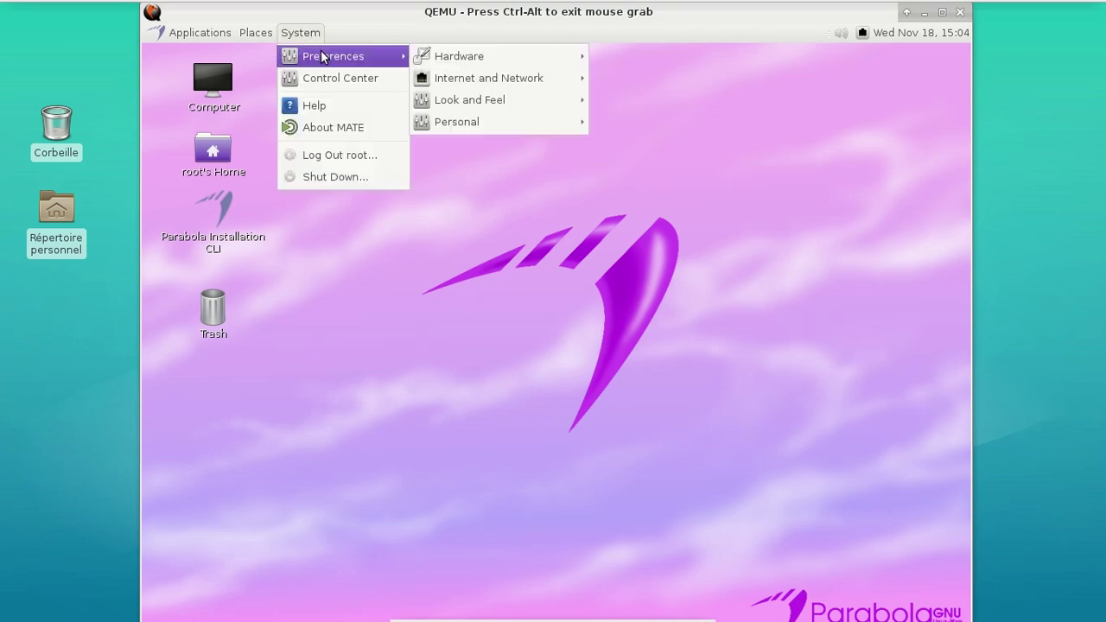
mouse_move(444, 65)
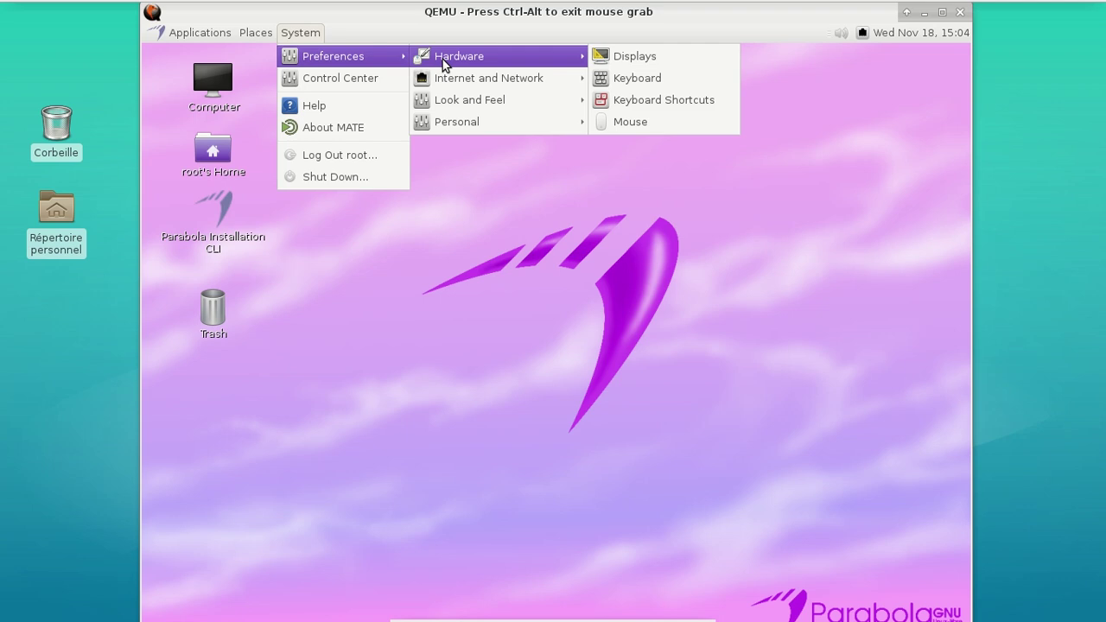
click(631, 59)
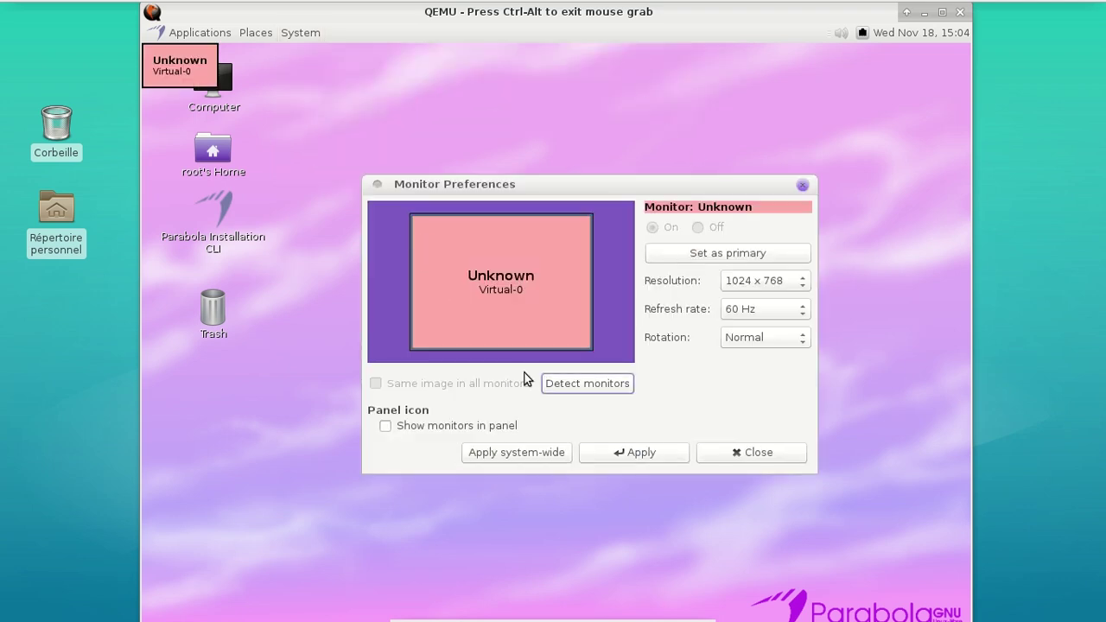
click(727, 455)
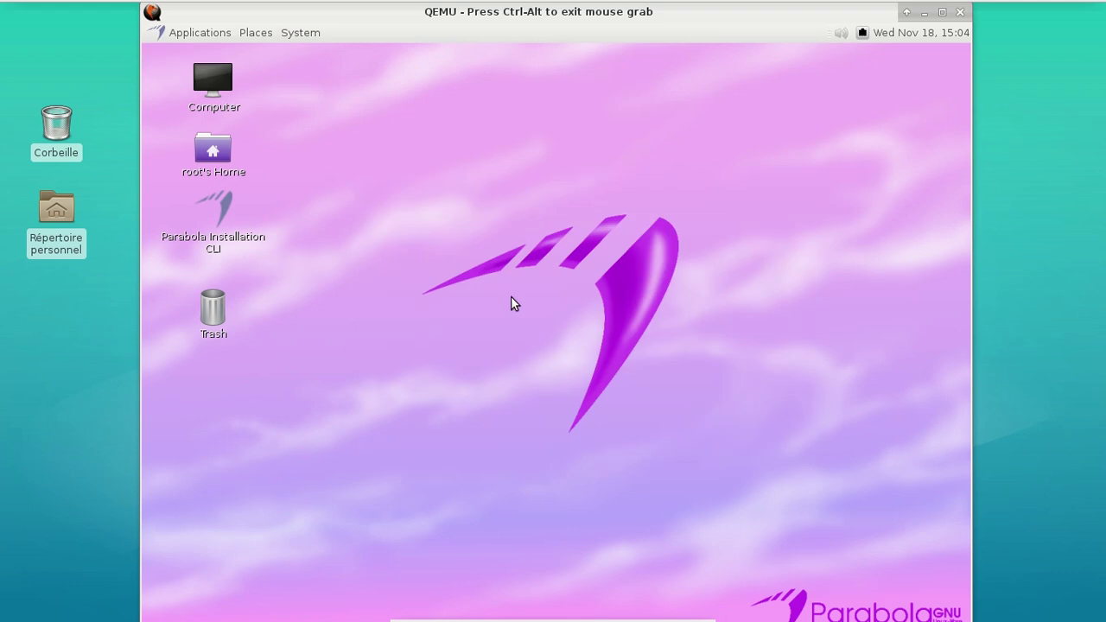
Bring up the System > Preferences > Hardware list again
click(316, 35)
mouse_move(370, 55)
mouse_move(485, 68)
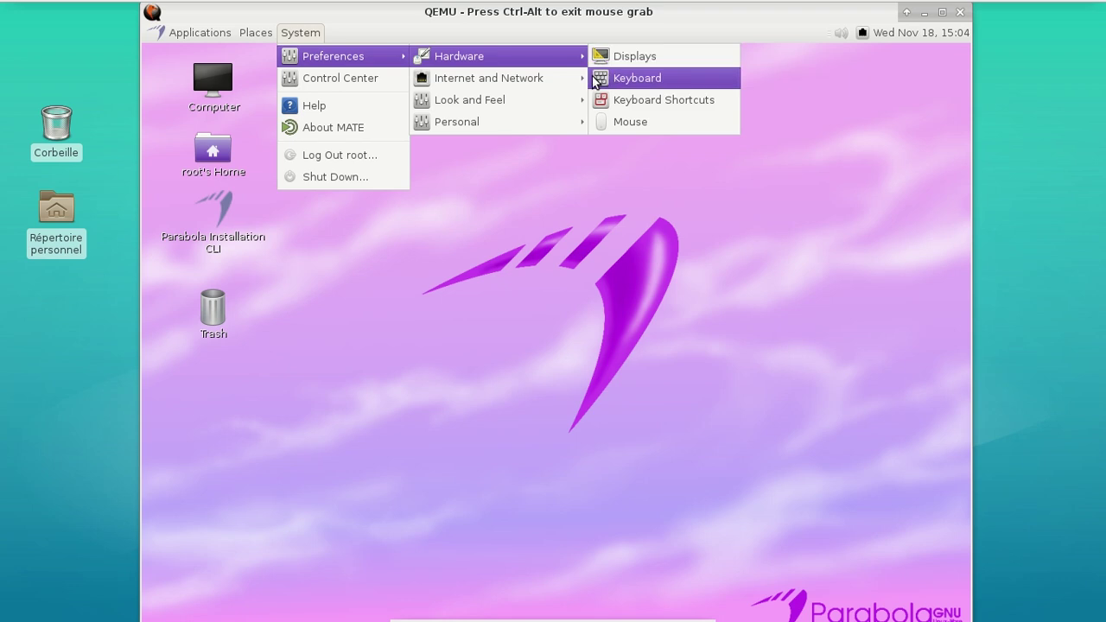
Pick the Flow wallpaper in Appearance's Background tab, replacing the grass-by-the-sea choice, and close
mouse_move(582, 99)
click(630, 99)
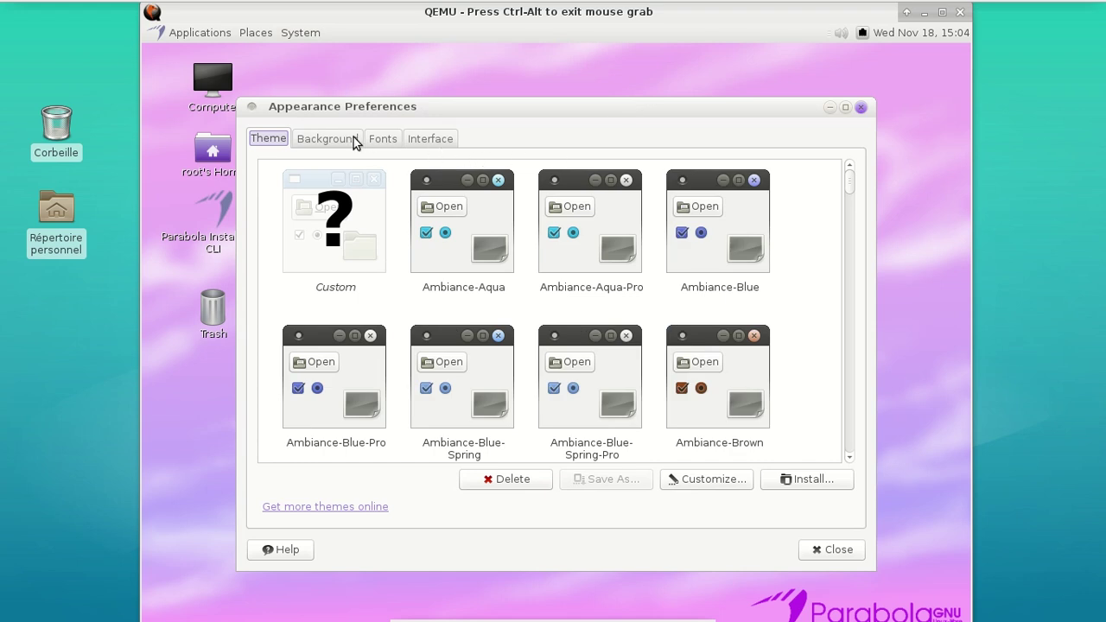
click(345, 140)
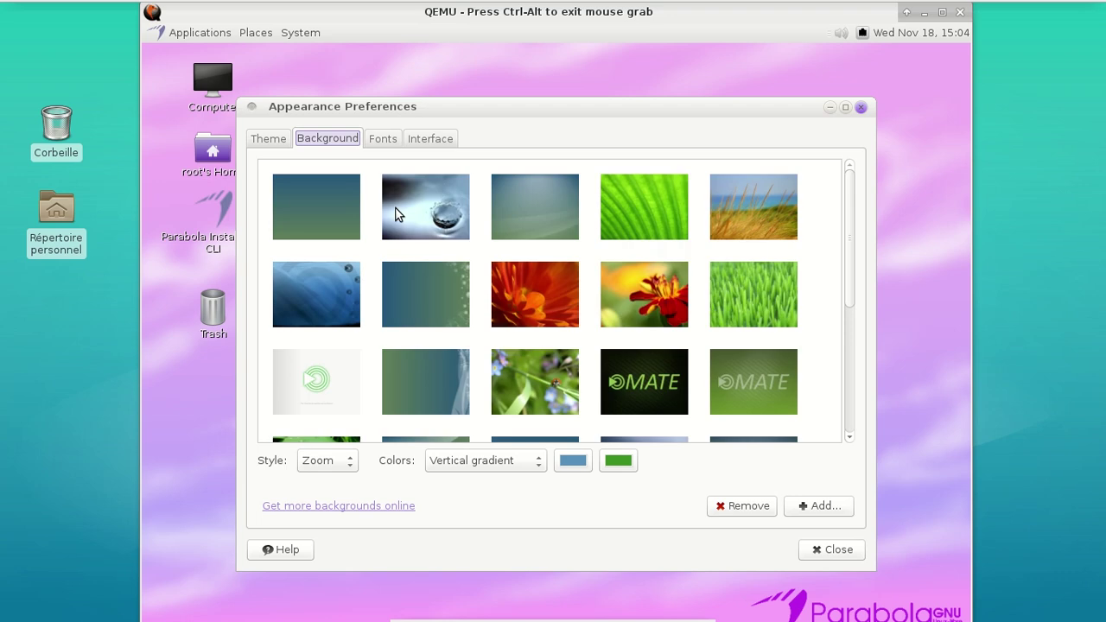
click(753, 203)
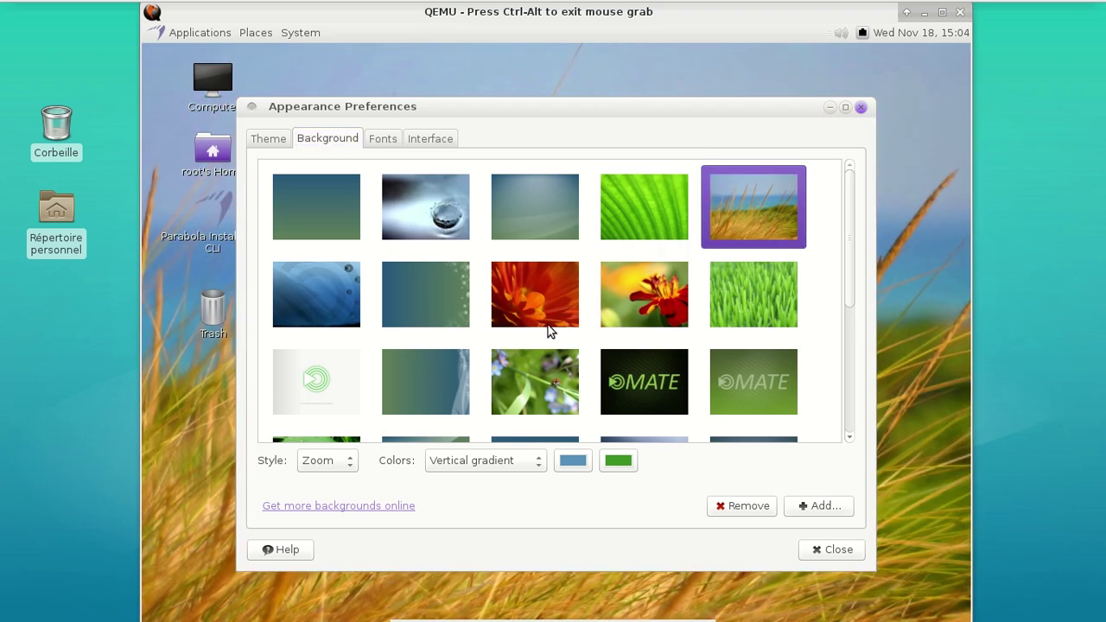
scroll(517, 331, down, 5)
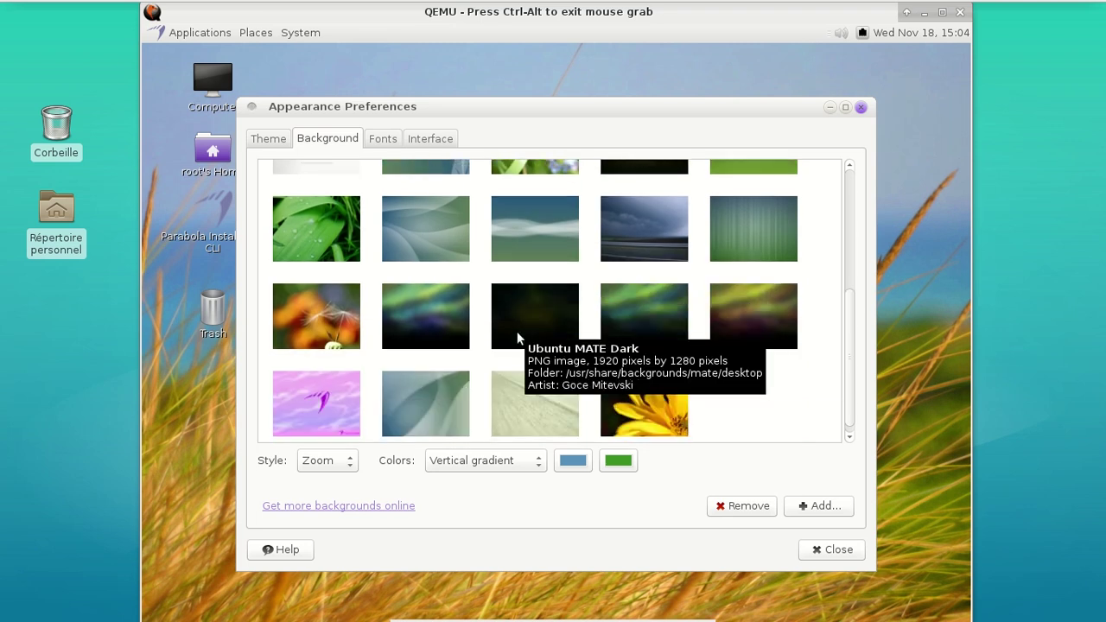
scroll(516, 331, down, 1)
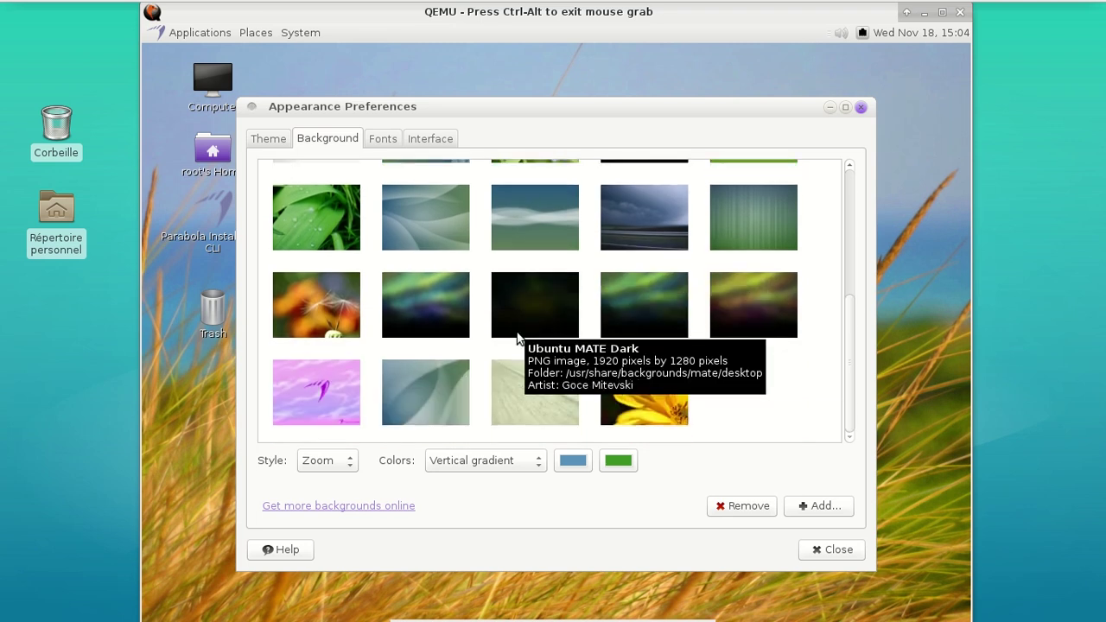
scroll(440, 311, up, 3)
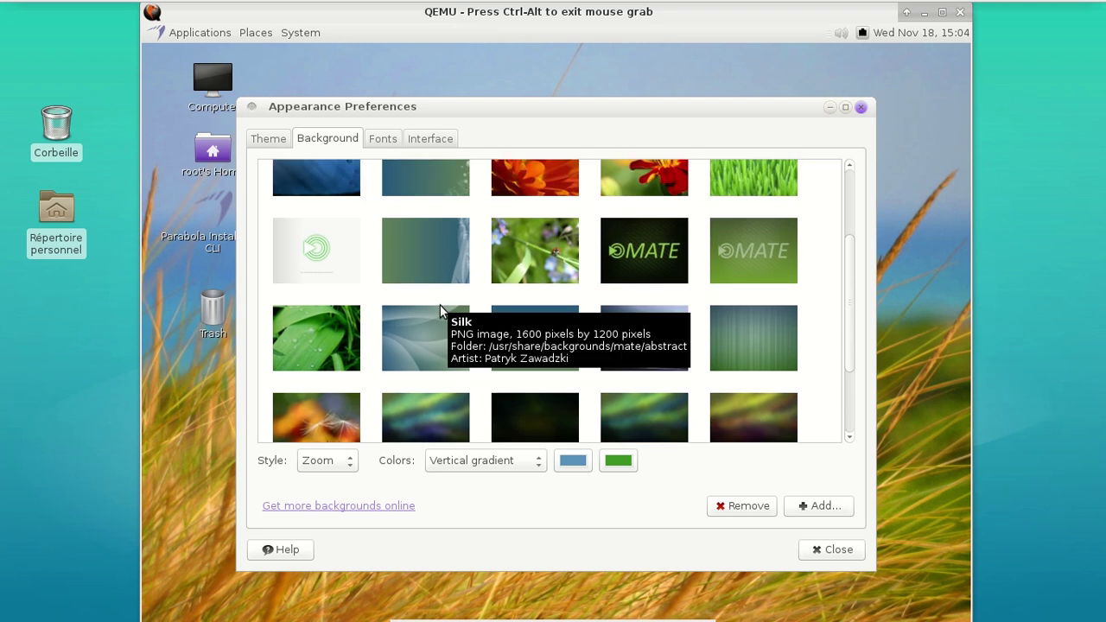
scroll(440, 307, up, 2)
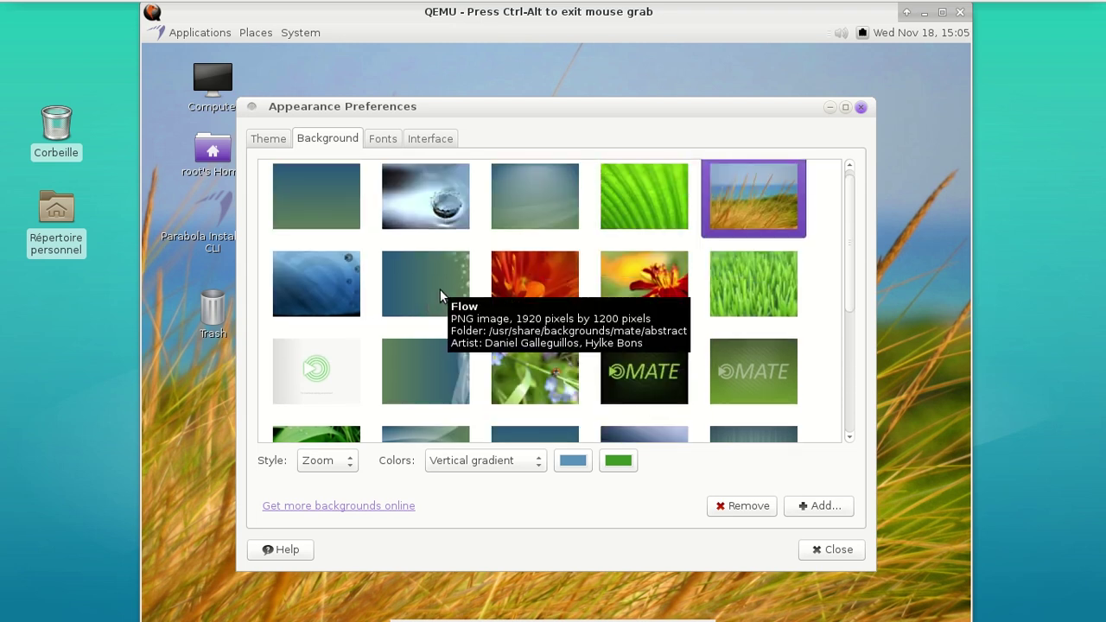
click(440, 295)
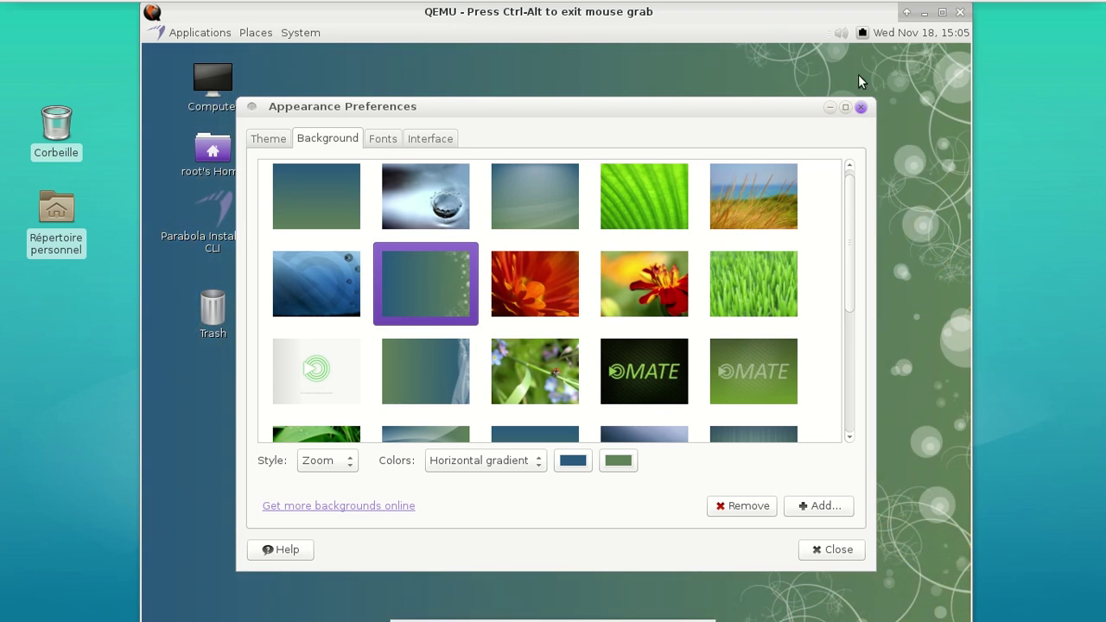
click(860, 106)
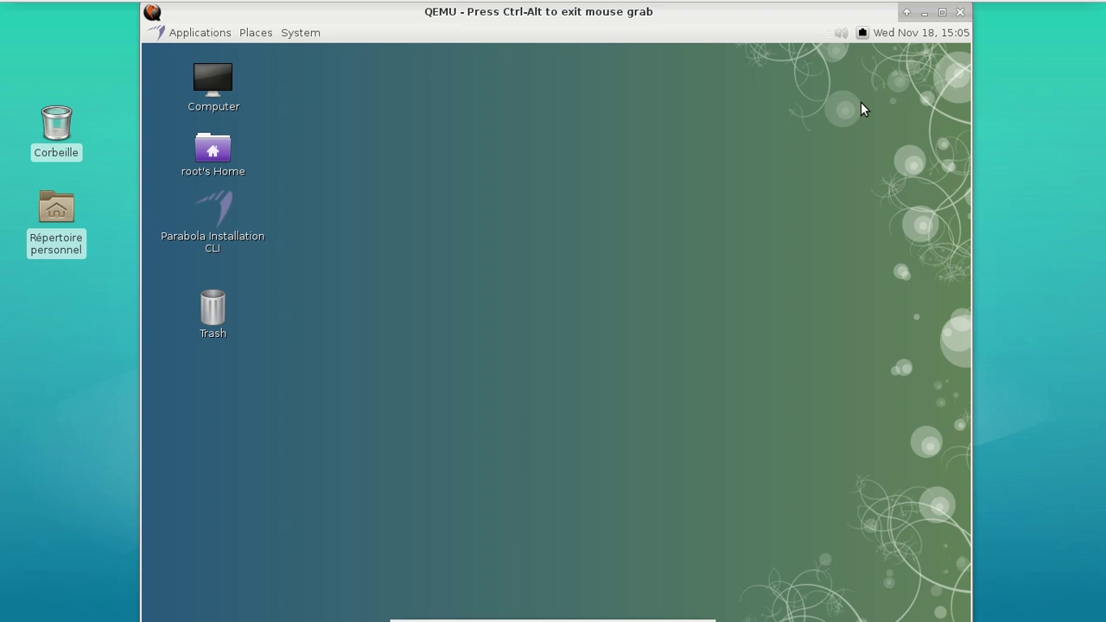
Launch Parabola Installation CLI and format /dev/sda as a 1GB swap plus /
click(227, 211)
double_click(224, 206)
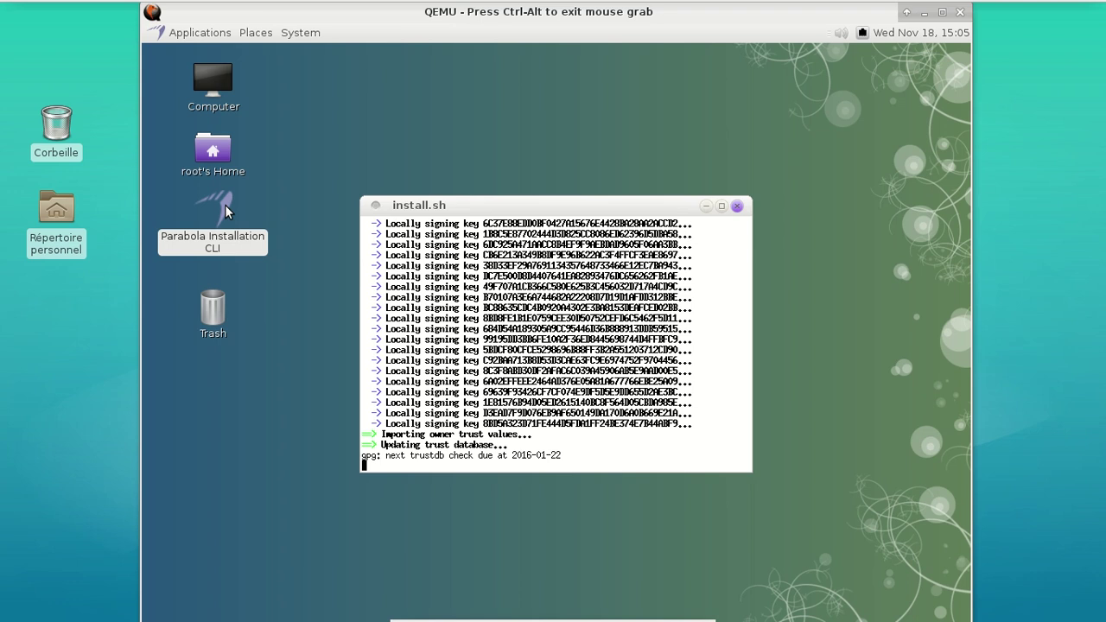
key(Return)
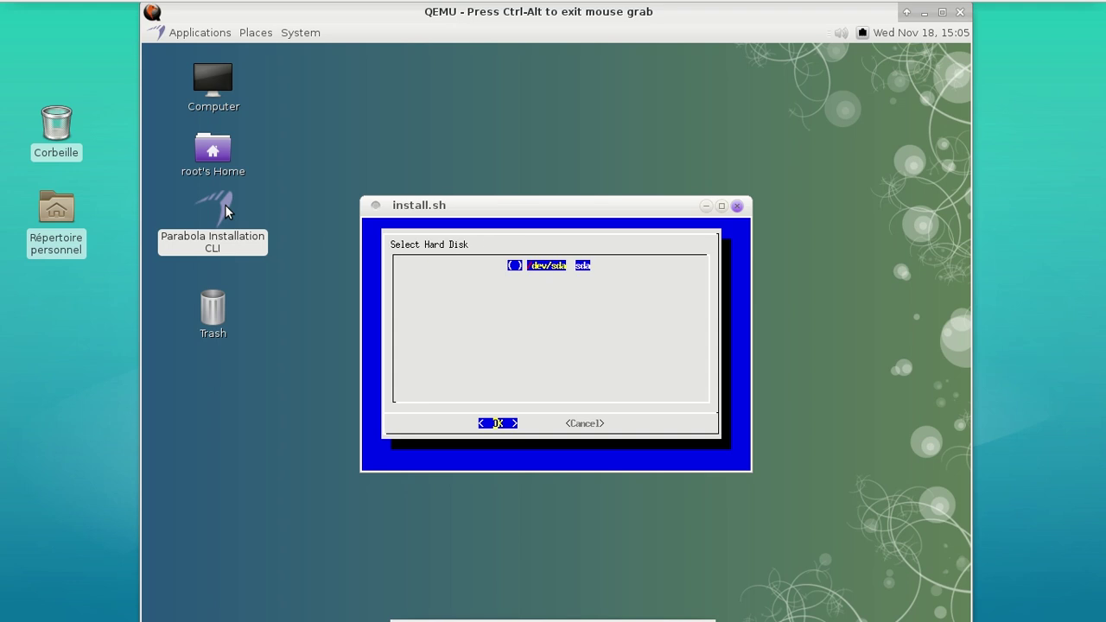
key(Return)
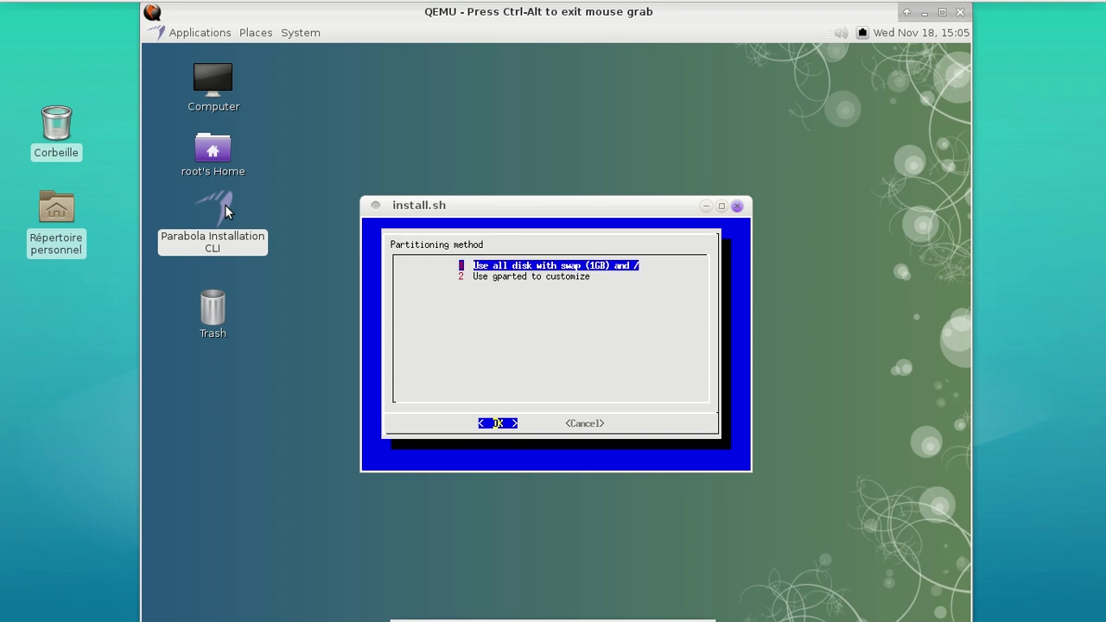
key(Return)
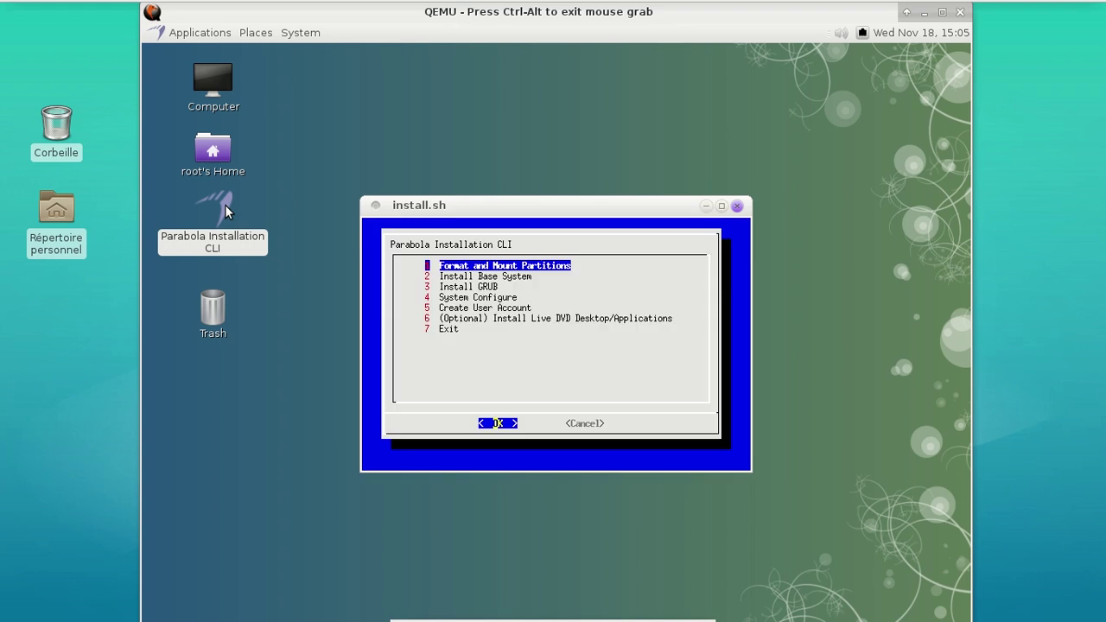
Run Install Base System from the installer menu
key(Down)
key(Return)
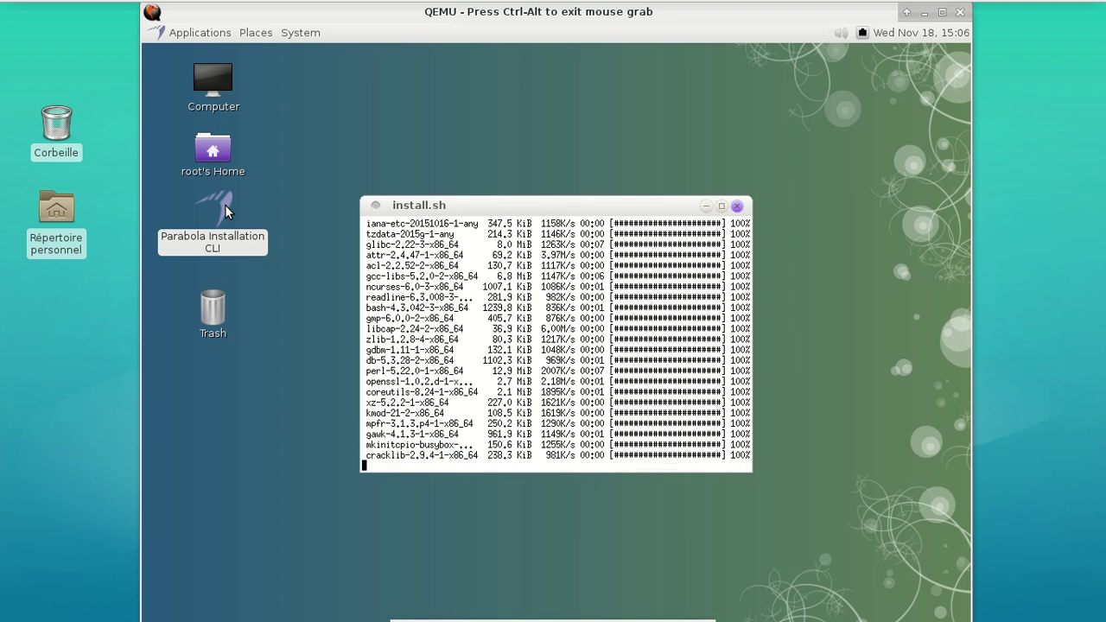
click(210, 32)
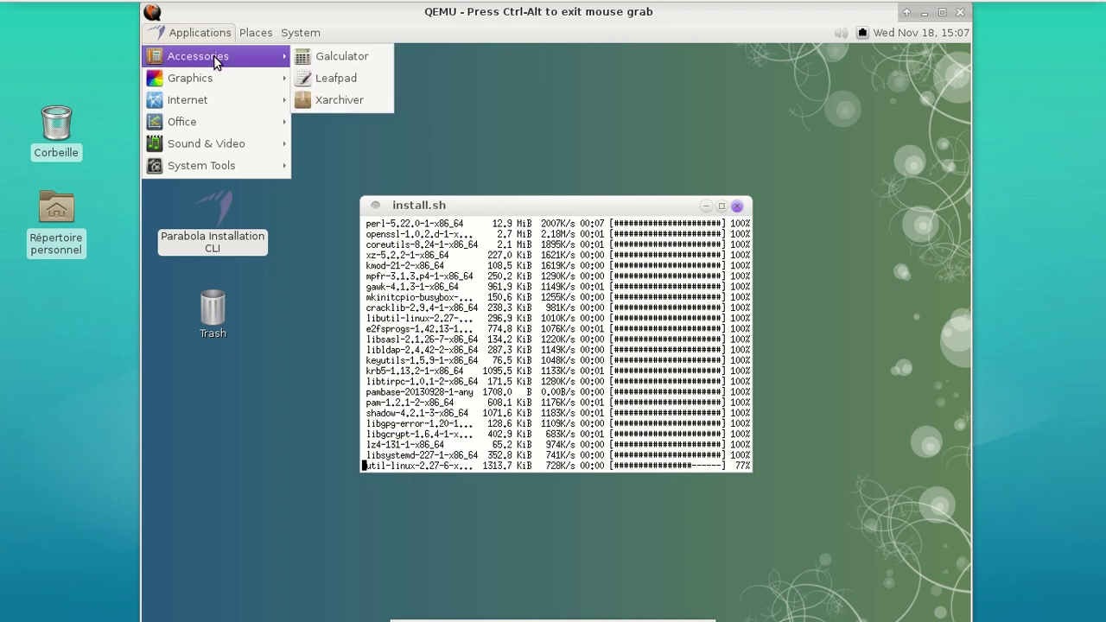
mouse_move(212, 74)
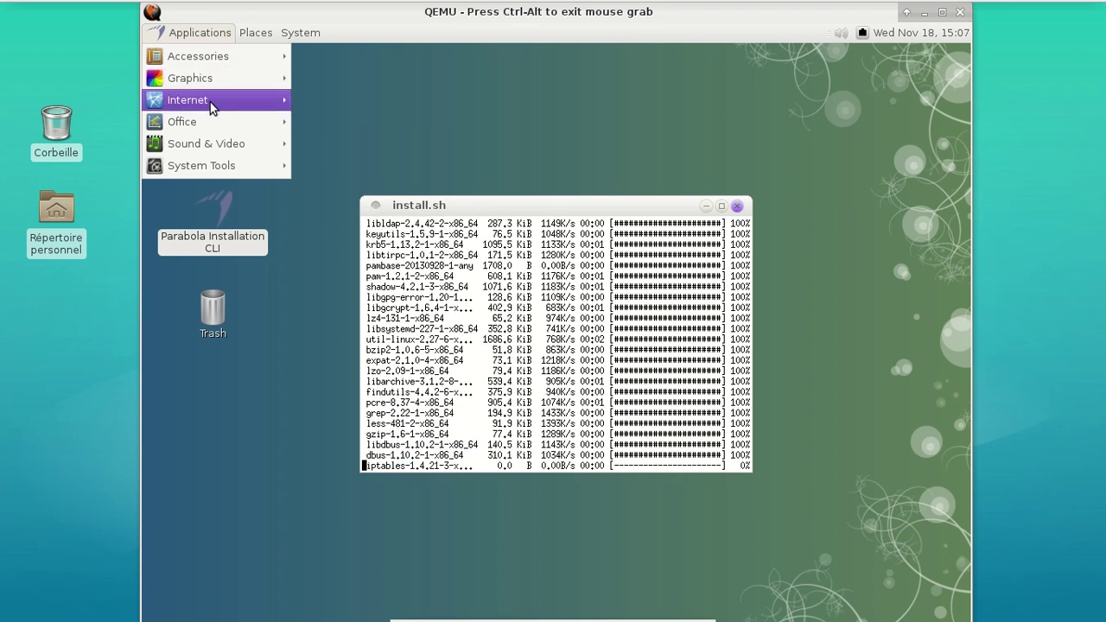
mouse_move(210, 102)
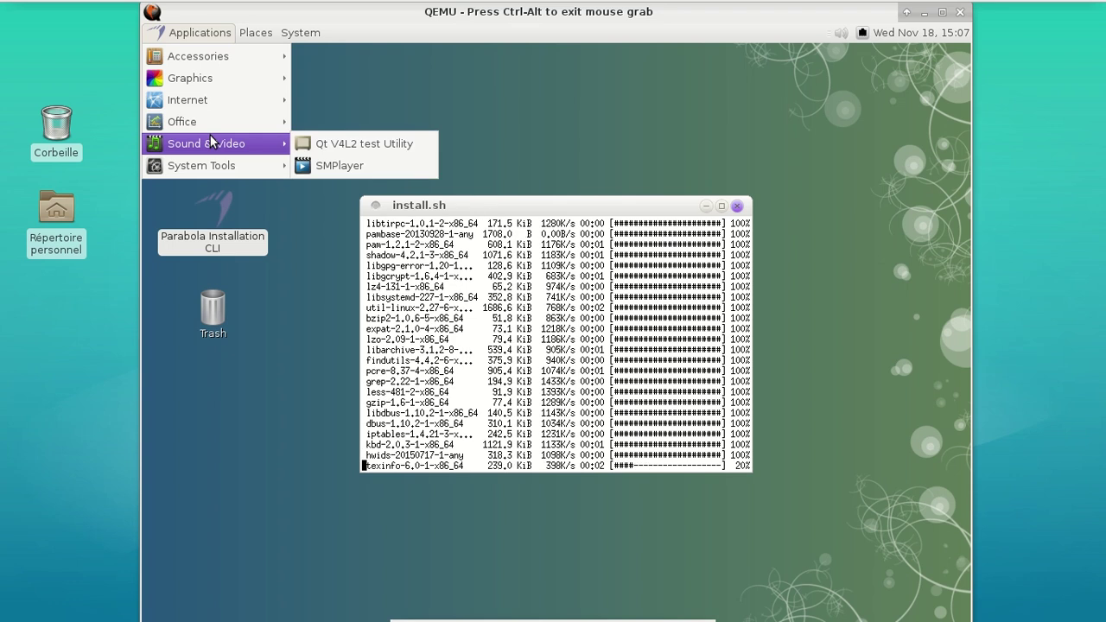
mouse_move(215, 163)
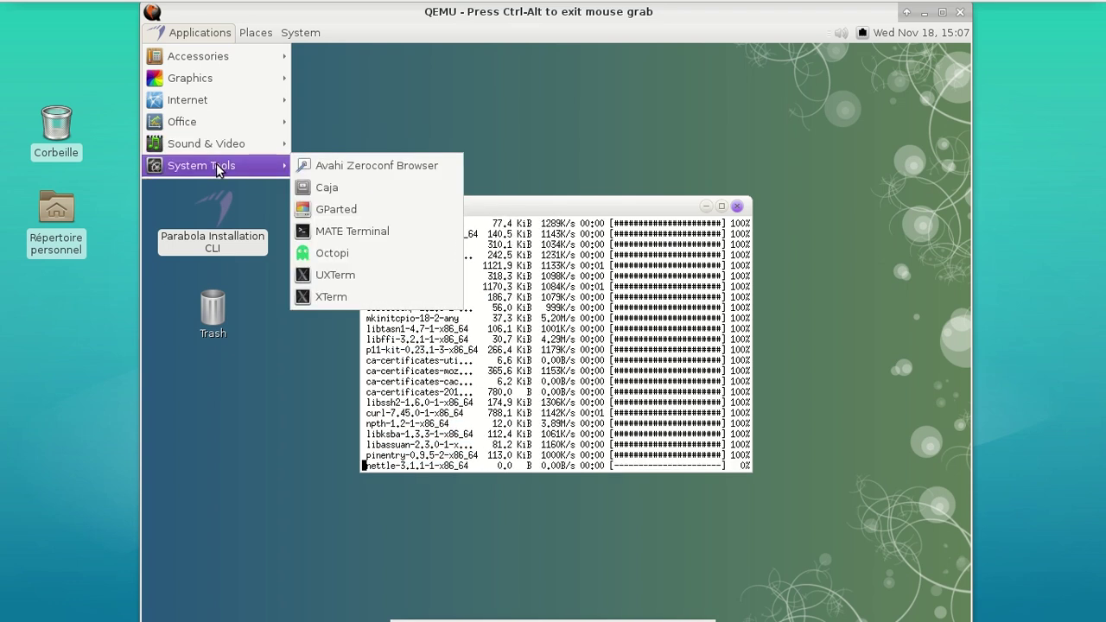
click(432, 103)
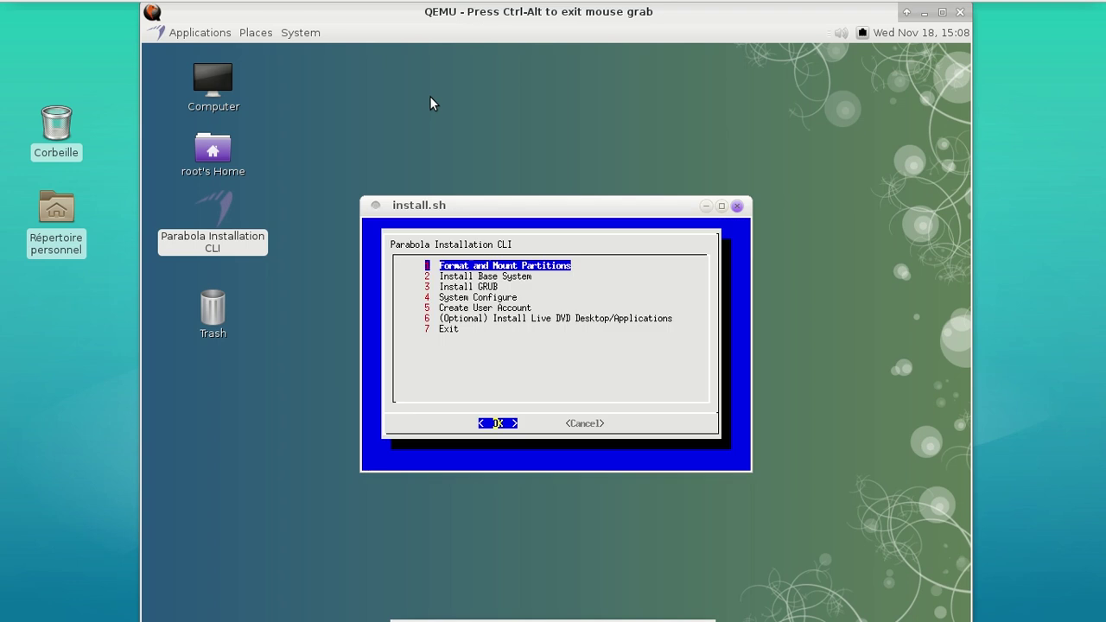
Install GRUB from the installer menu
key(Down)
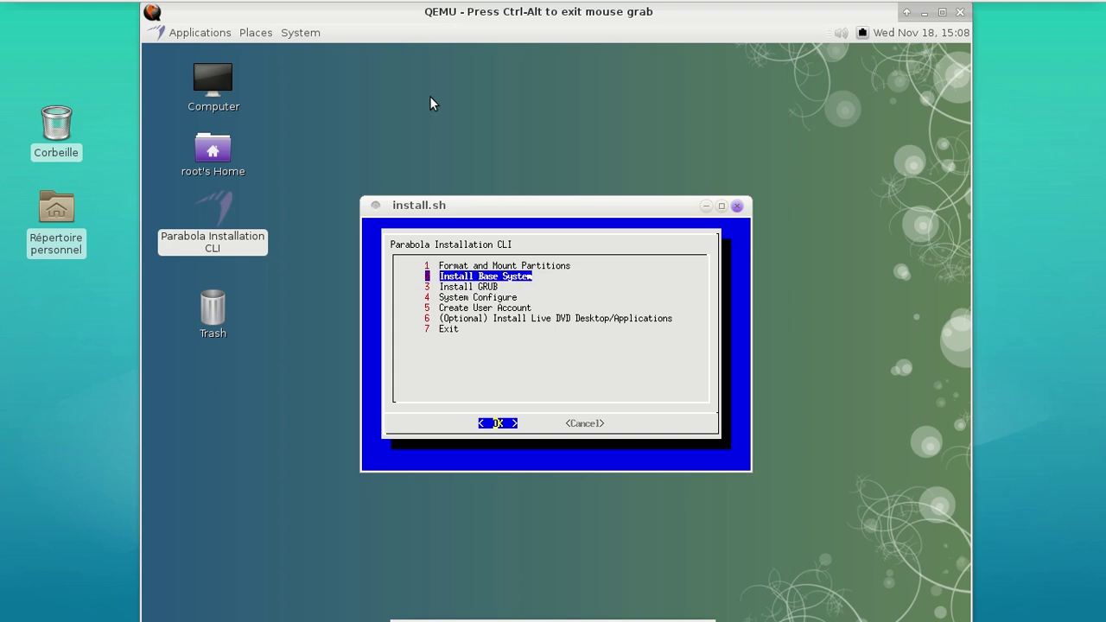
key(Down)
key(Return)
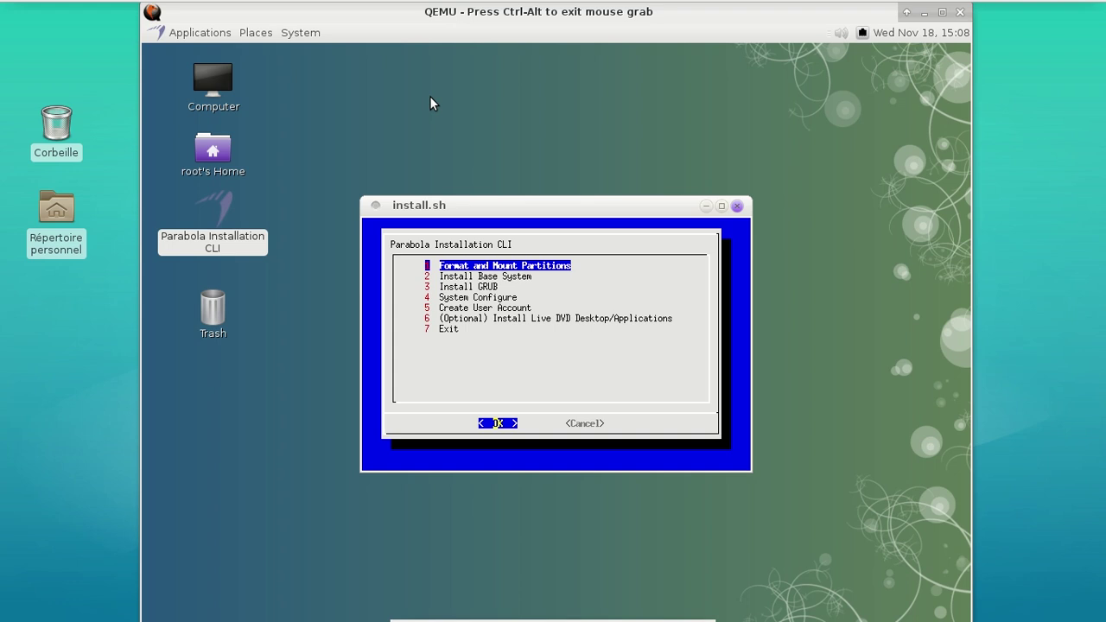
In System Configure, enter the hostname and type Europe/Paris as the time zone
key(Down)
key(Down)
key(Down)
key(Return)
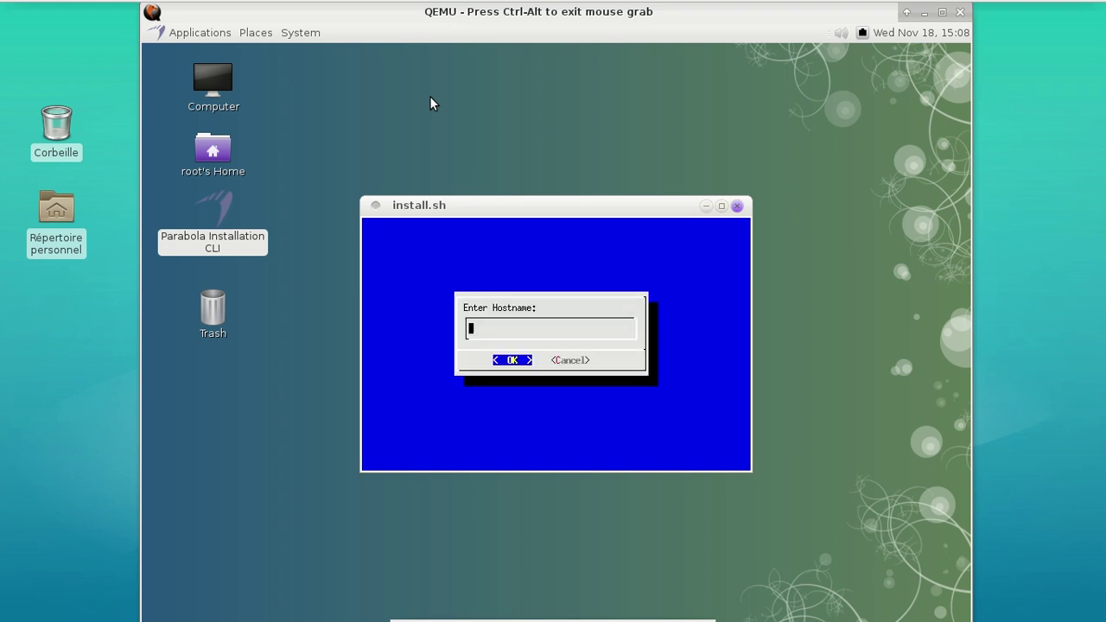
text(fredo-parabola)
key(Return)
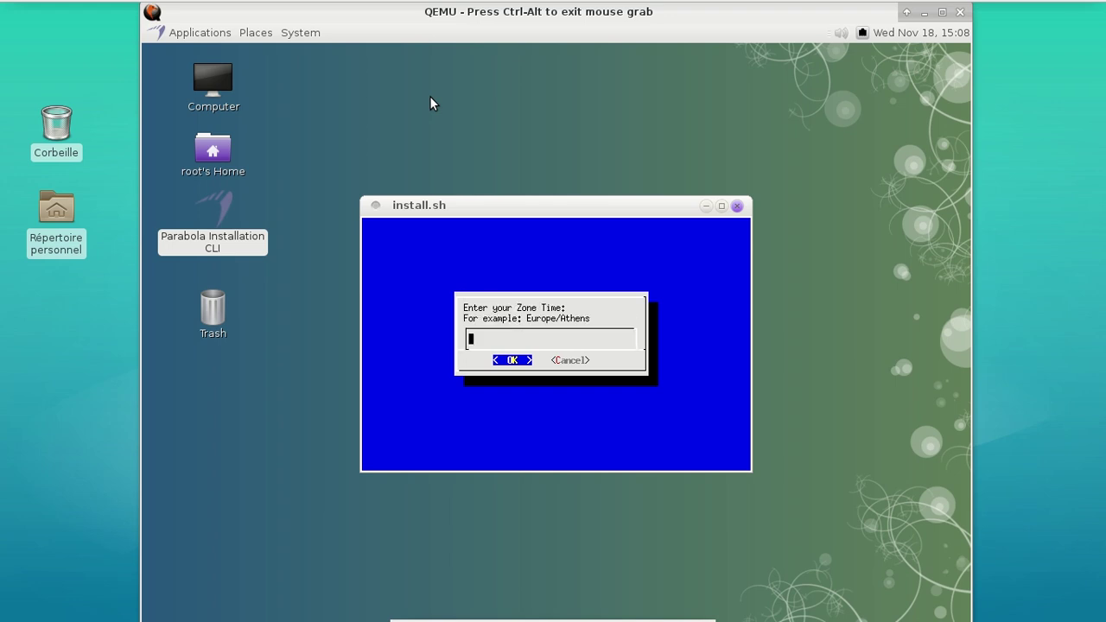
text(Europe/Paris)
Confirm the Europe/Paris time zone and select the fr-latin9 keymap
key(Return)
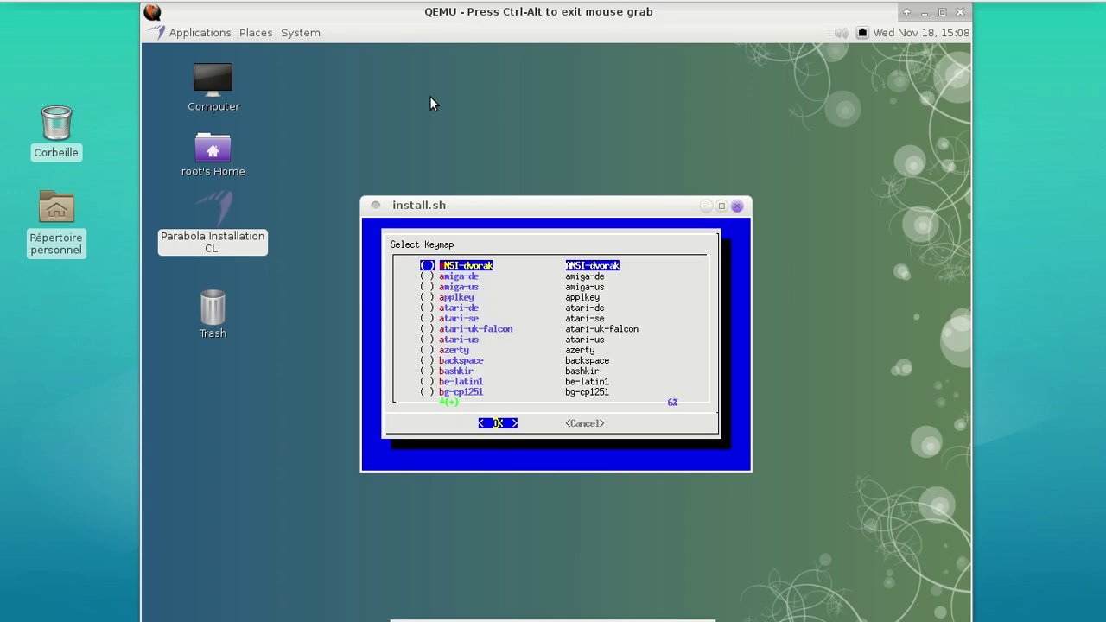
key(Down)
key(Down)
key(Down)
key(Down)
key(Down)
key(Down)
key(Down)
key(Down)
key(Down)
key(Down)
key(Down)
key(Down)
key(Down)
key(Down)
key(Down)
key(Down)
key(Down)
key(Down)
key(Down)
key(Down)
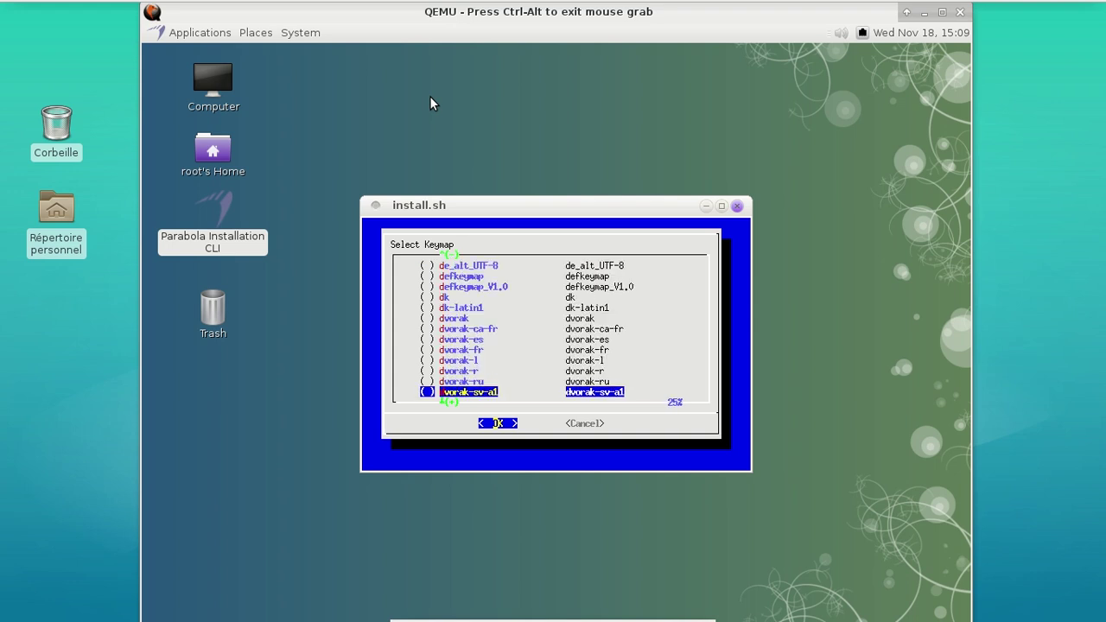
key(Down)
key(Down)
key(Down)
key(Down)
key(Down)
key(Down)
key(Down)
key(Down)
key(Down)
key(Down)
key(Down)
key(Down)
key(Down)
key(Tab)
key(Tab)
key(Down)
key(Down)
key(Down)
key(Down)
key(Down)
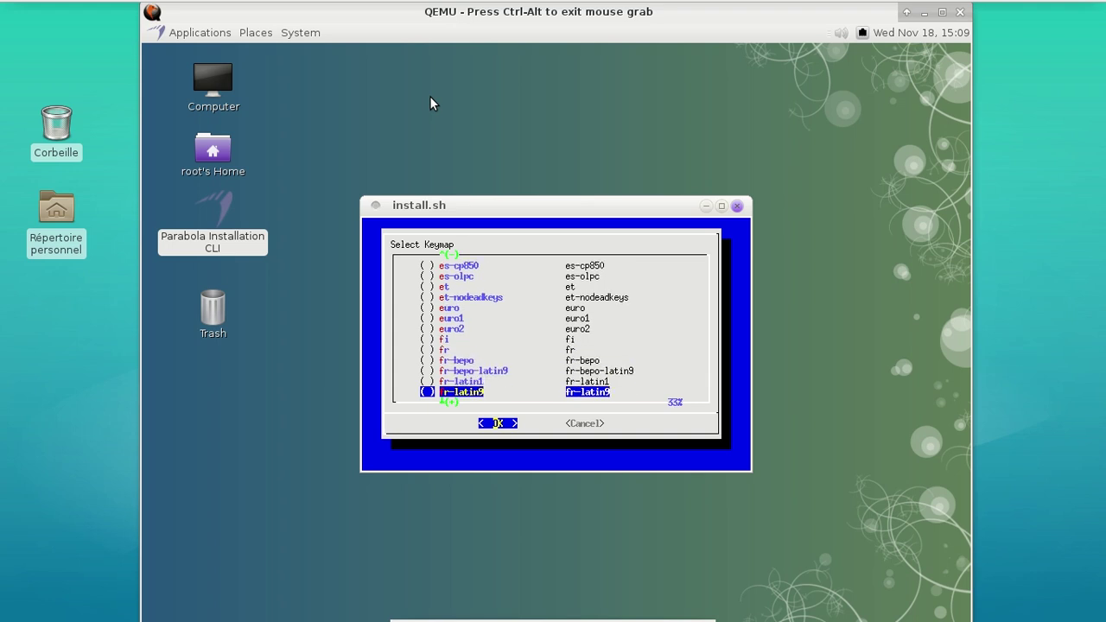
key(Down)
key(Up)
key(space)
key(Return)
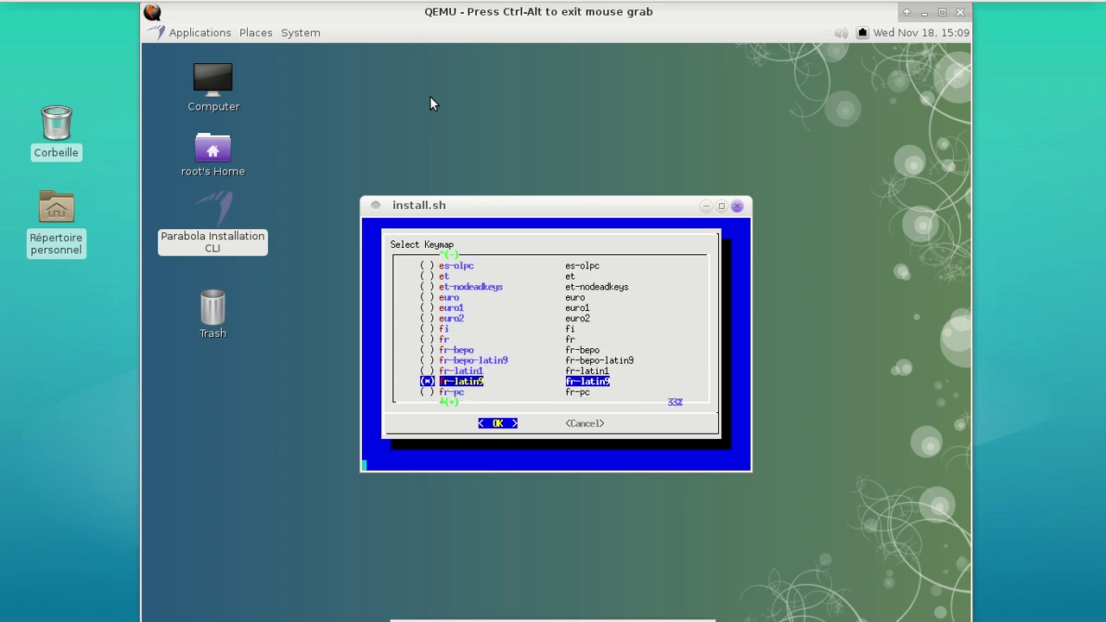
Check en_US.UTF-8 and fr_FR.UTF-8 in Select Locales and generate them
key(Down)
key(Down)
key(Down)
key(Down)
key(Down)
key(Down)
key(Down)
key(Down)
key(Down)
key(Down)
key(Down)
key(Down)
key(Down)
key(Down)
key(Down)
key(Down)
key(Down)
key(Down)
key(Down)
key(Down)
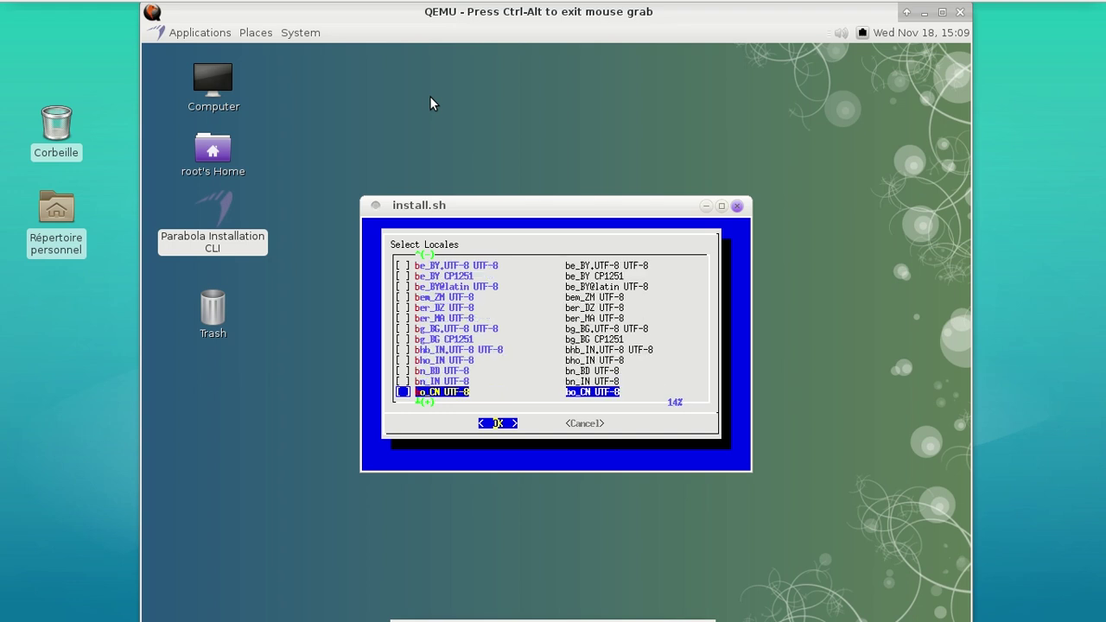
key(Down)
key(Down)
key(Down)
key(Down)
key(Down)
key(Down)
key(Down)
key(Down)
key(Down)
key(Down)
key(Down)
key(Down)
key(Down)
key(Down)
key(Down)
key(Down)
key(Down)
key(Down)
key(Down)
key(Down)
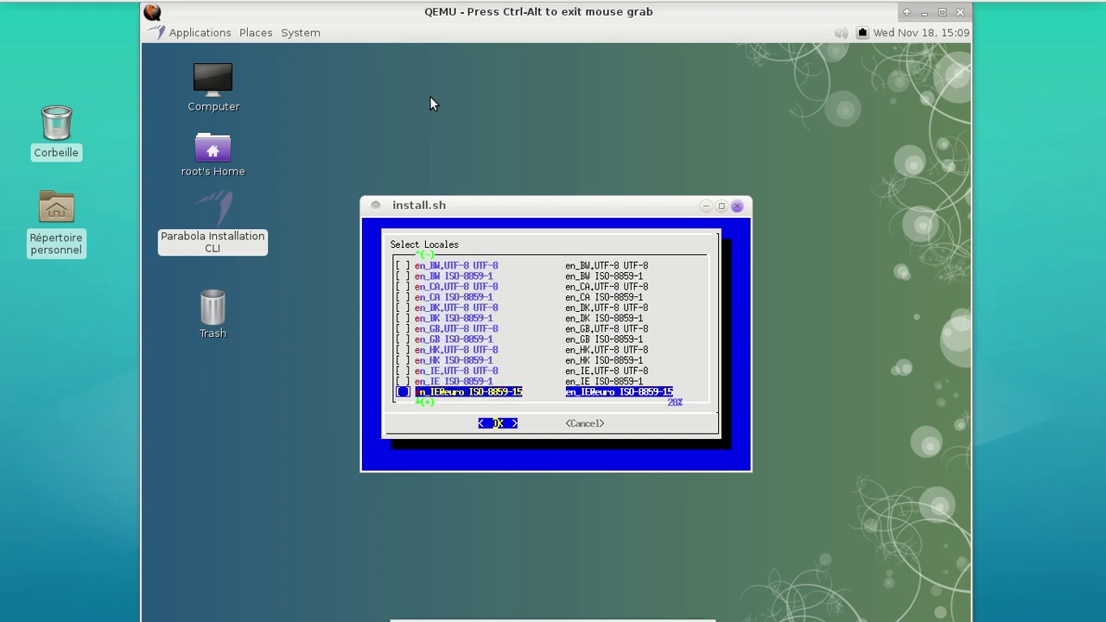
key(Down)
key(Down)
key(Down)
key(Down)
key(Down)
key(Down)
key(Down)
key(Down)
key(Down)
key(Down)
key(Down)
key(Down)
key(Down)
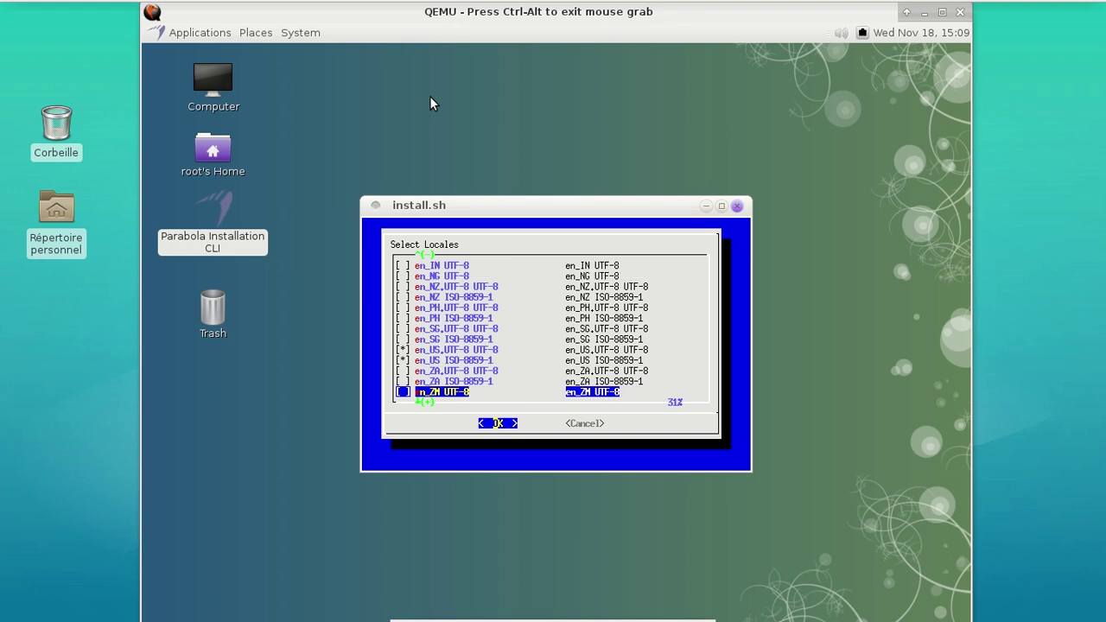
key(Up)
key(Up)
key(Up)
key(Up)
key(Up)
key(Up)
key(Up)
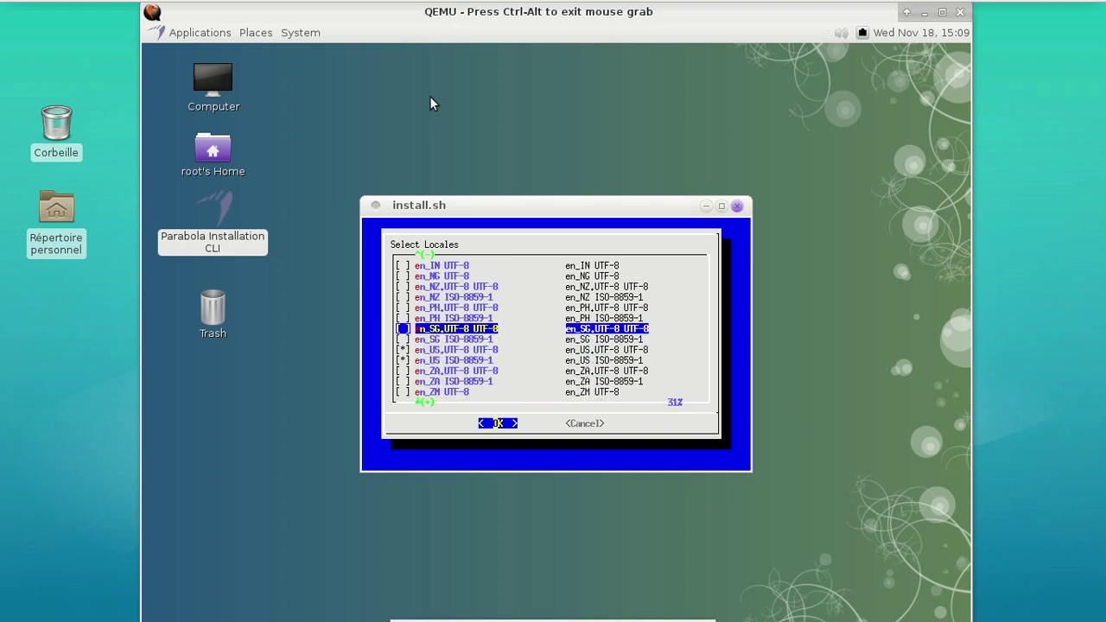
key(Down)
key(Down)
key(Down)
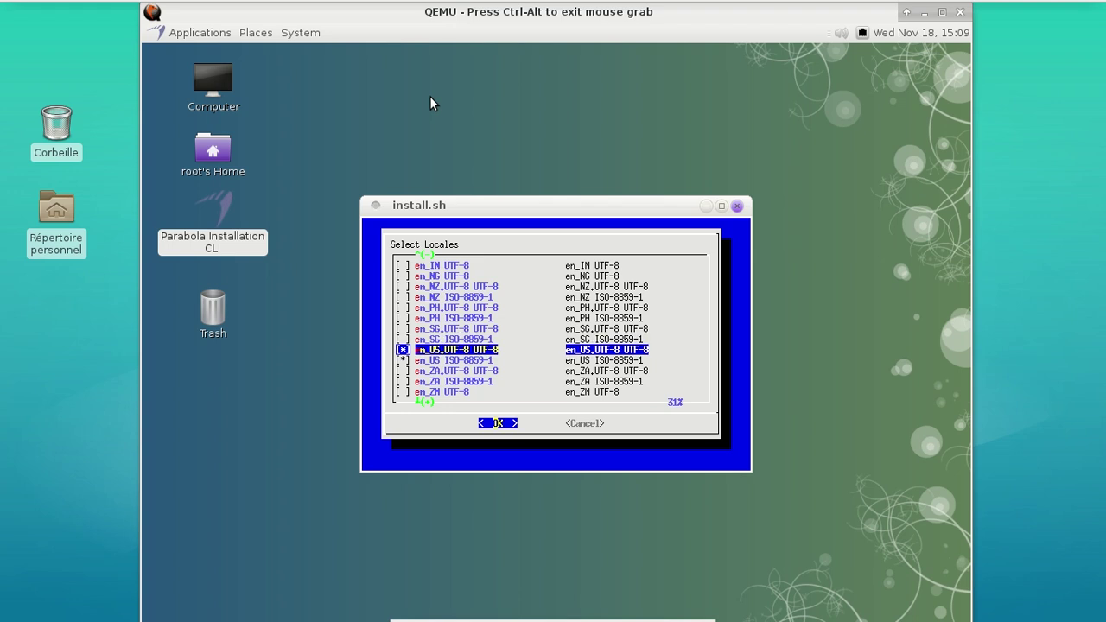
key(Down)
key(Down)
key(Down)
key(Down)
key(Down)
key(Down)
key(Down)
key(Down)
key(Down)
key(Down)
key(Down)
key(Down)
key(Down)
key(Down)
key(Down)
key(Down)
key(Down)
key(Down)
key(Down)
key(Down)
key(Down)
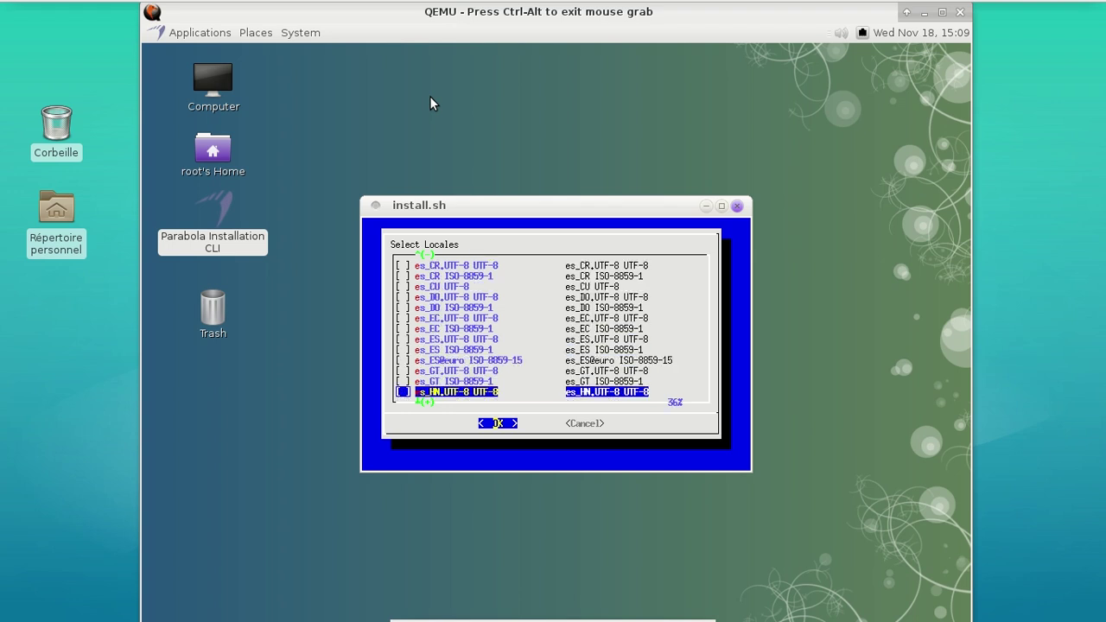
key(Down)
key(Down)
key(Down)
key(Down)
key(Down)
key(Down)
key(Down)
key(Down)
key(Down)
key(Down)
key(Down)
key(Down)
key(Down)
key(Down)
key(Down)
key(Down)
key(Down)
key(Down)
key(Down)
key(Down)
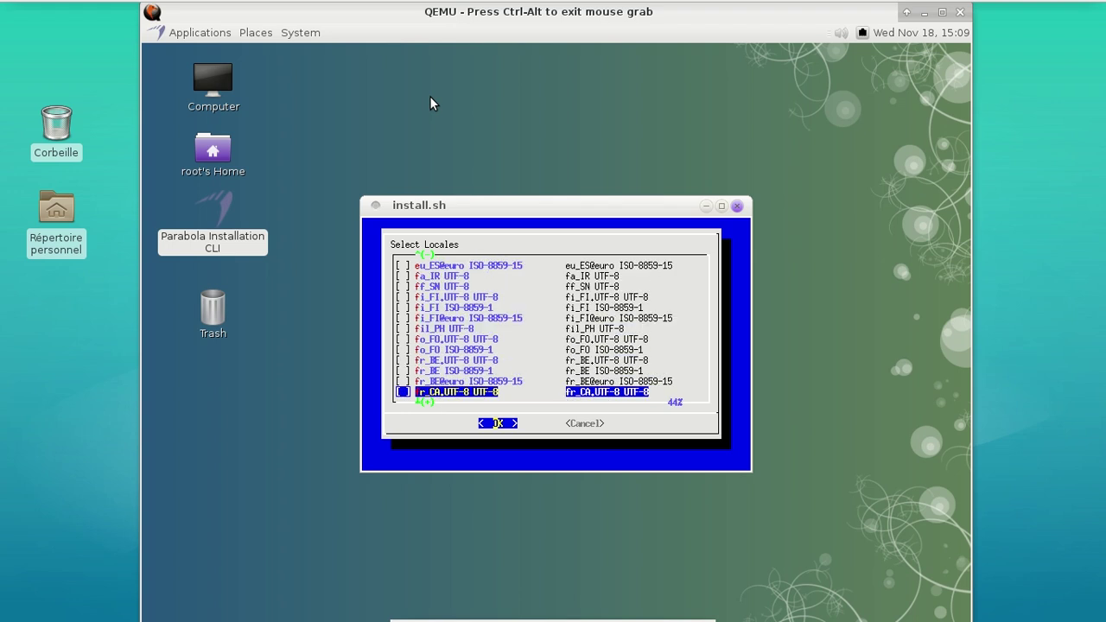
key(Up)
key(Up)
key(Up)
key(Up)
key(Up)
key(Up)
key(Up)
key(Up)
key(Up)
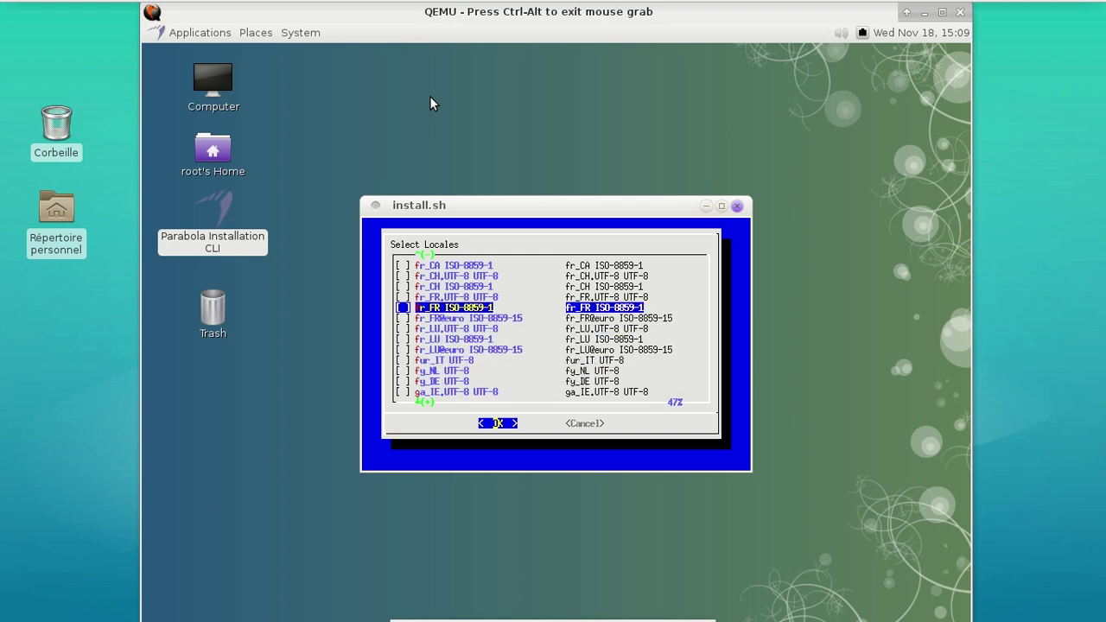
key(Return)
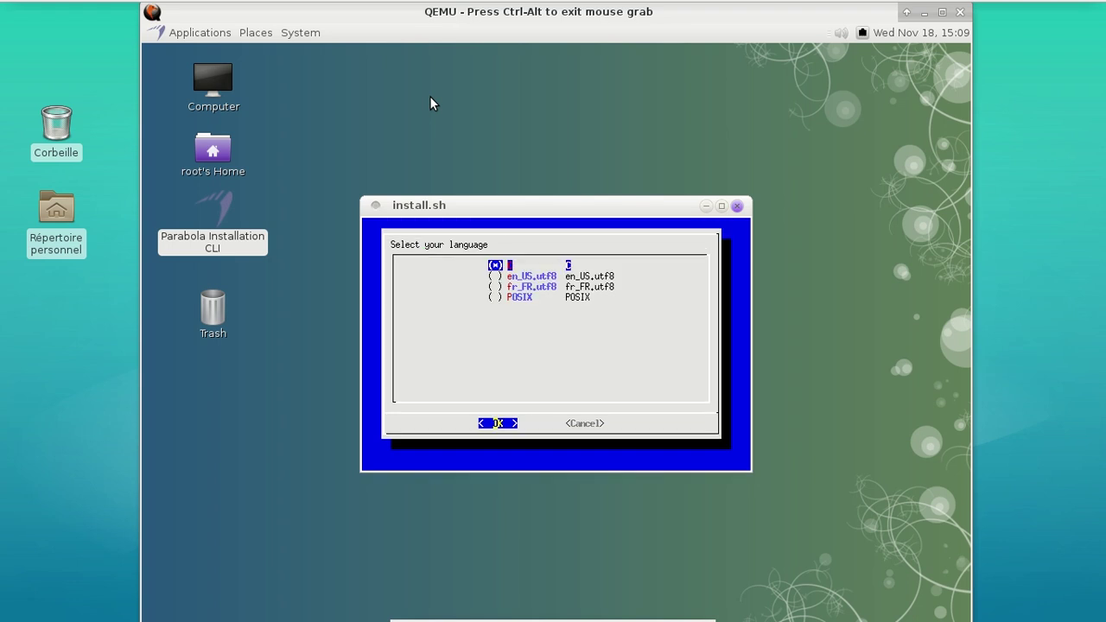
Choose fr_FR.utf8 as the system language and let the initramfs build finish
key(Down)
key(Down)
key(Return)
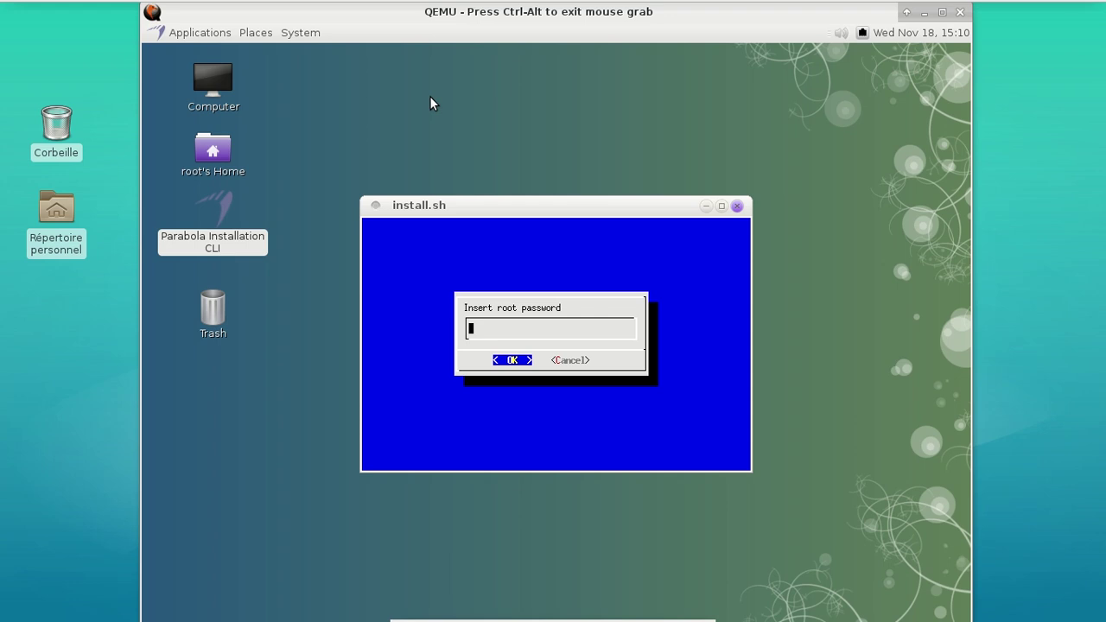
Confirm the root password, then create a user account with its name and password
key(Return)
key(Return)
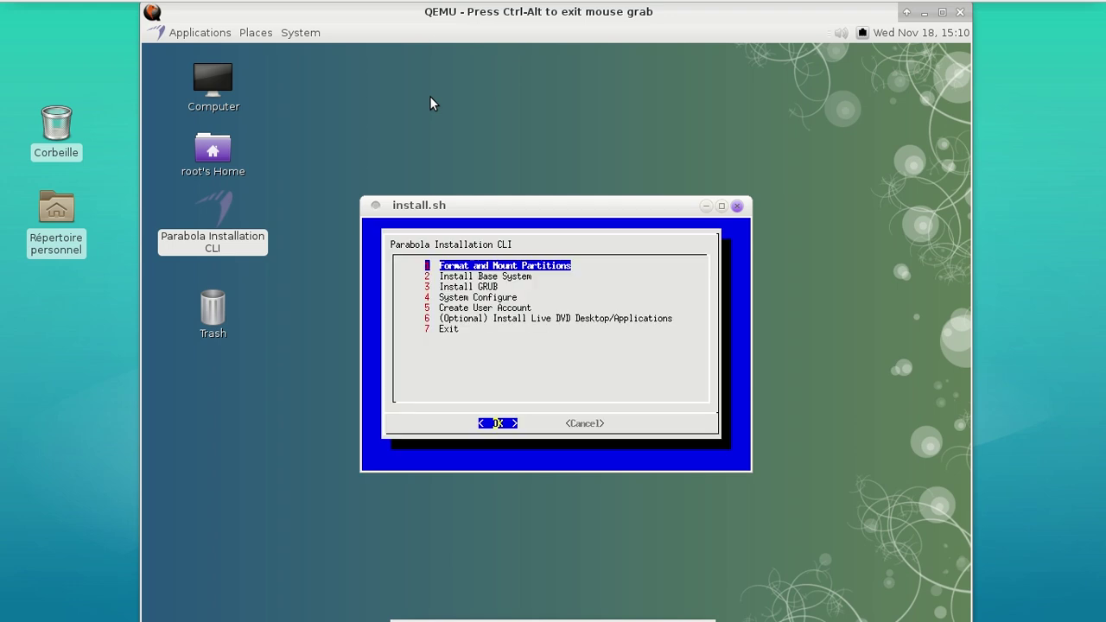
key(Down)
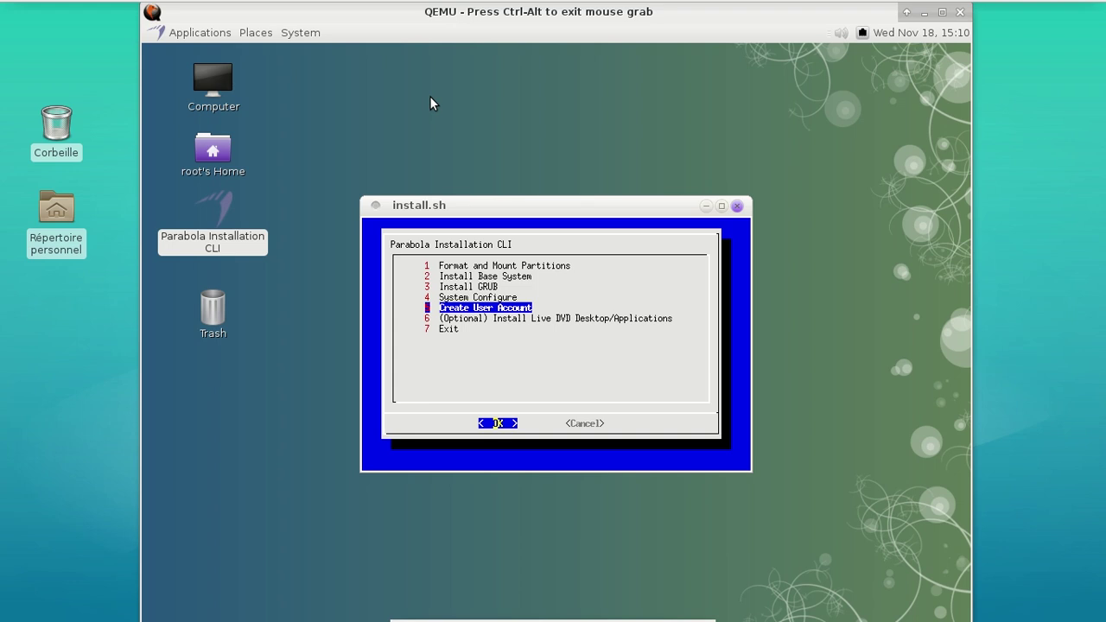
key(Return)
text(fred)
key(Return)
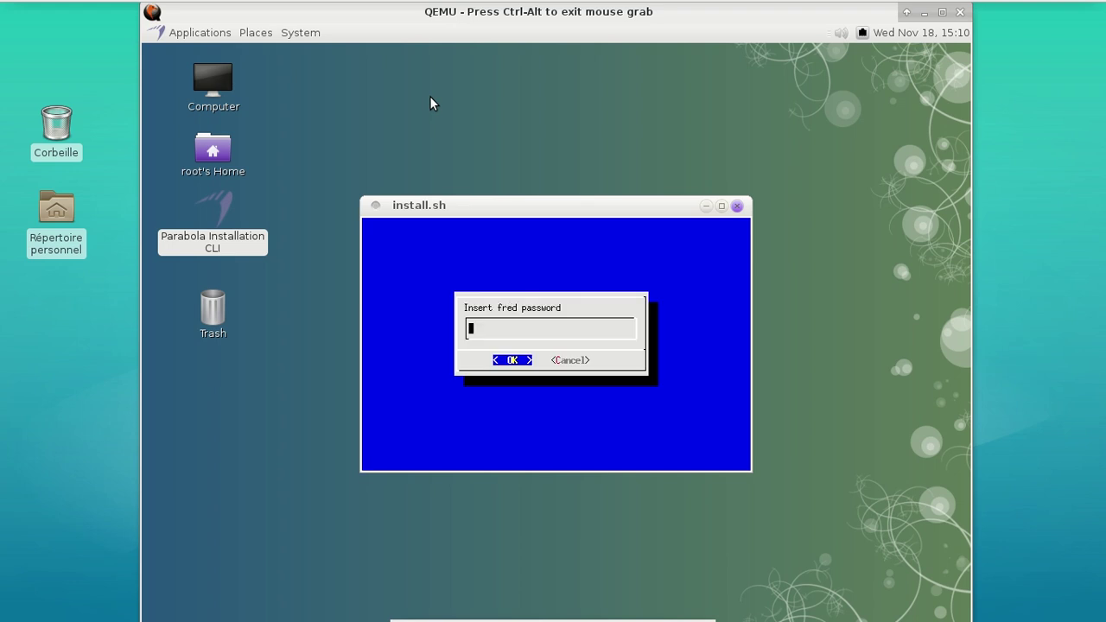
key(Return)
key(Return)
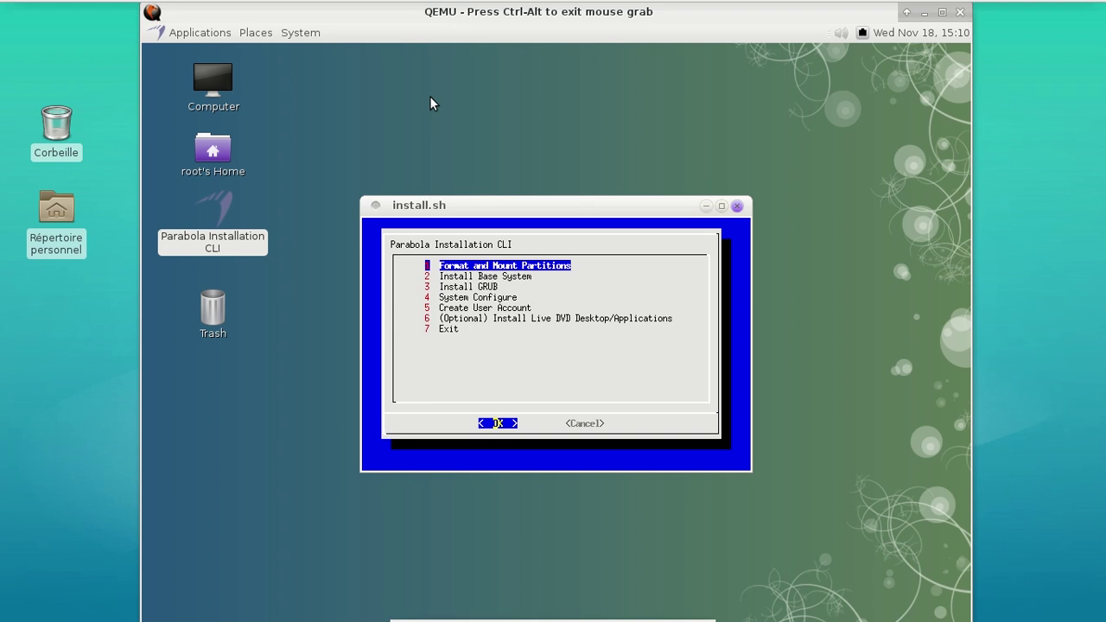
Install option 6, the Live DVD desktop and applications, starting the 467.64 MiB package download
key(Down)
key(Down)
key(Down)
key(Down)
key(Down)
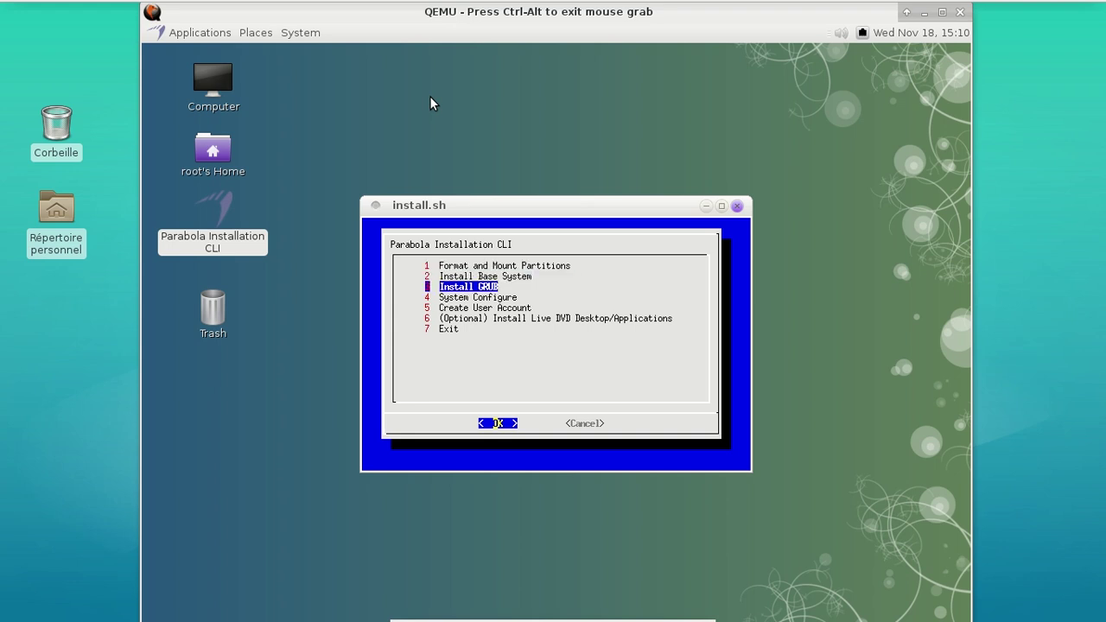
key(Return)
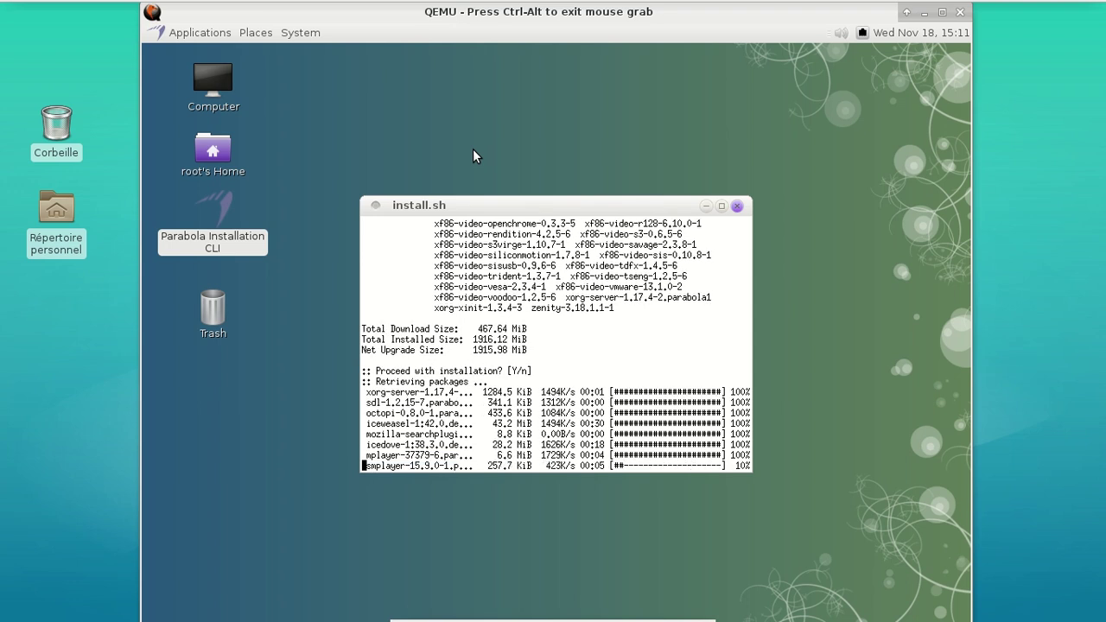
click(188, 35)
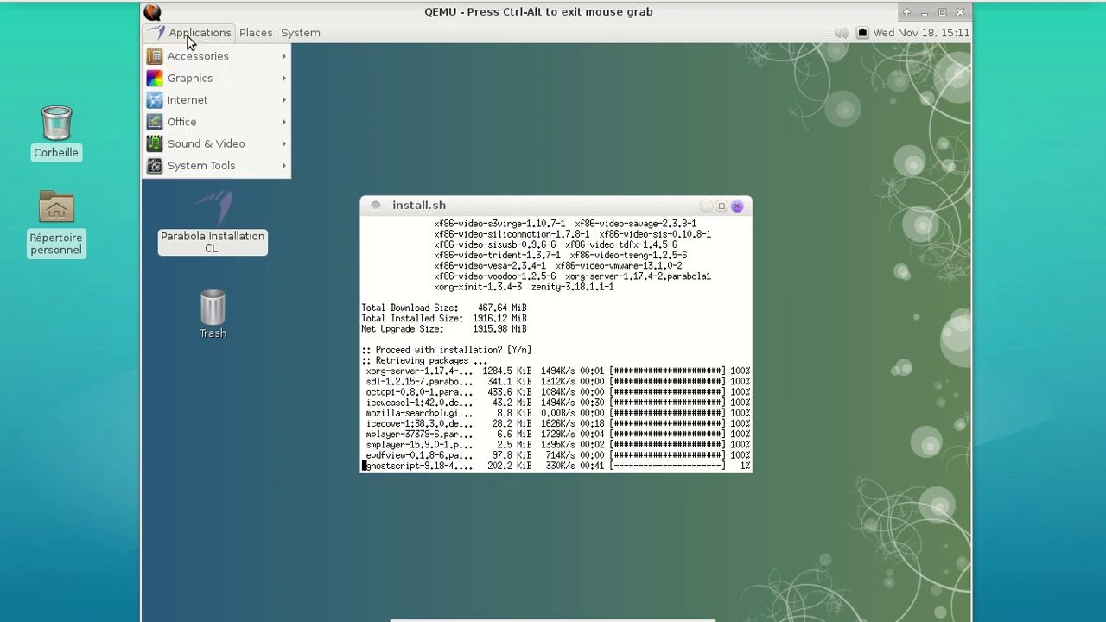
mouse_move(208, 133)
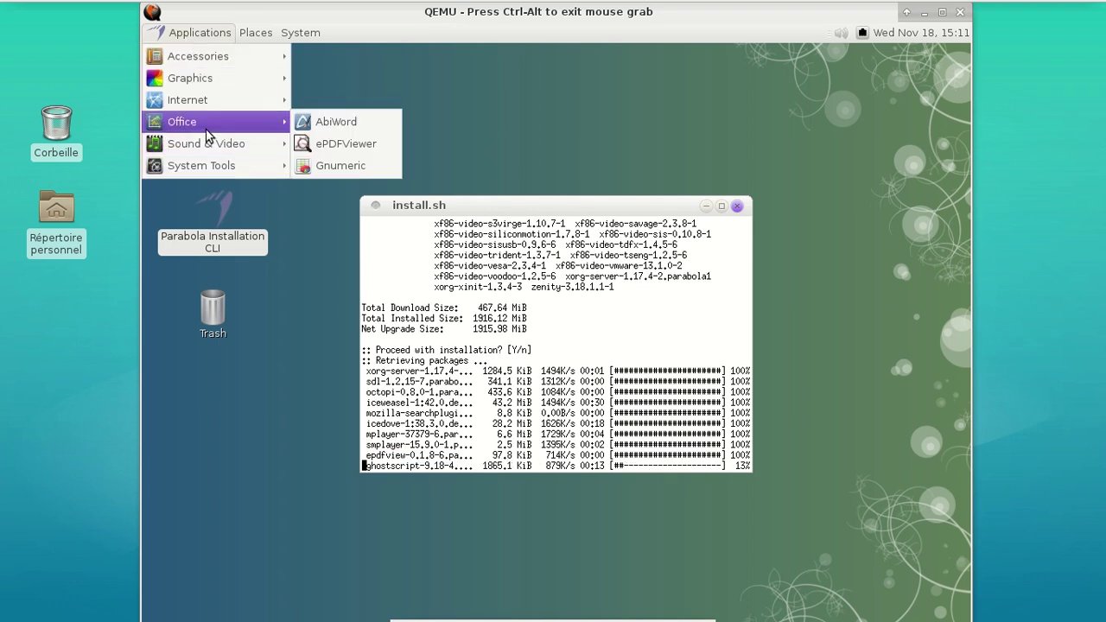
mouse_move(208, 111)
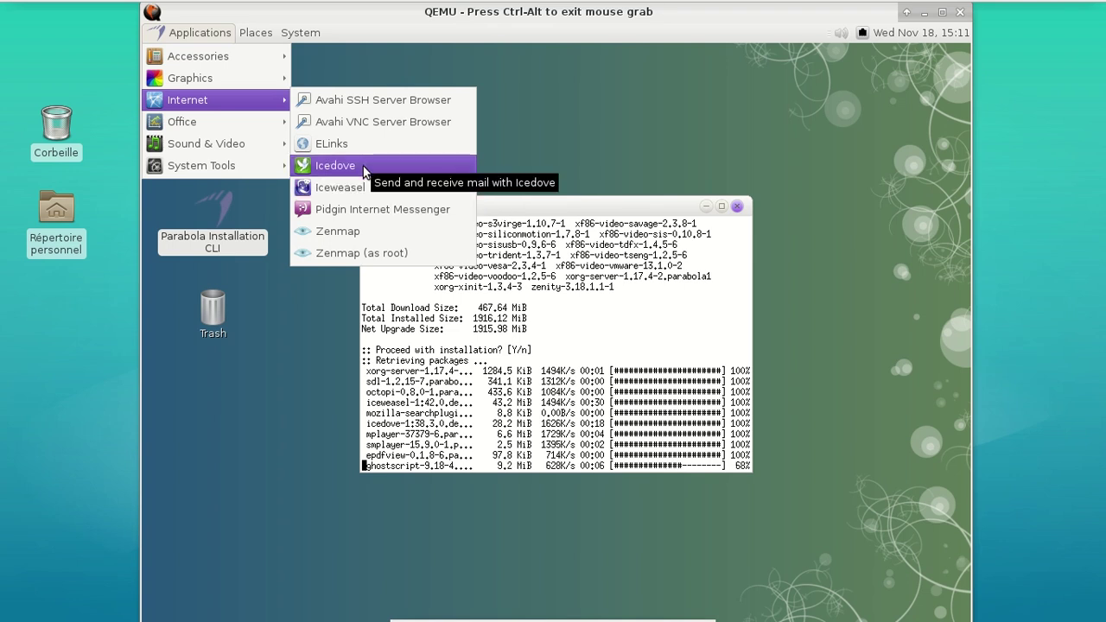
click(562, 145)
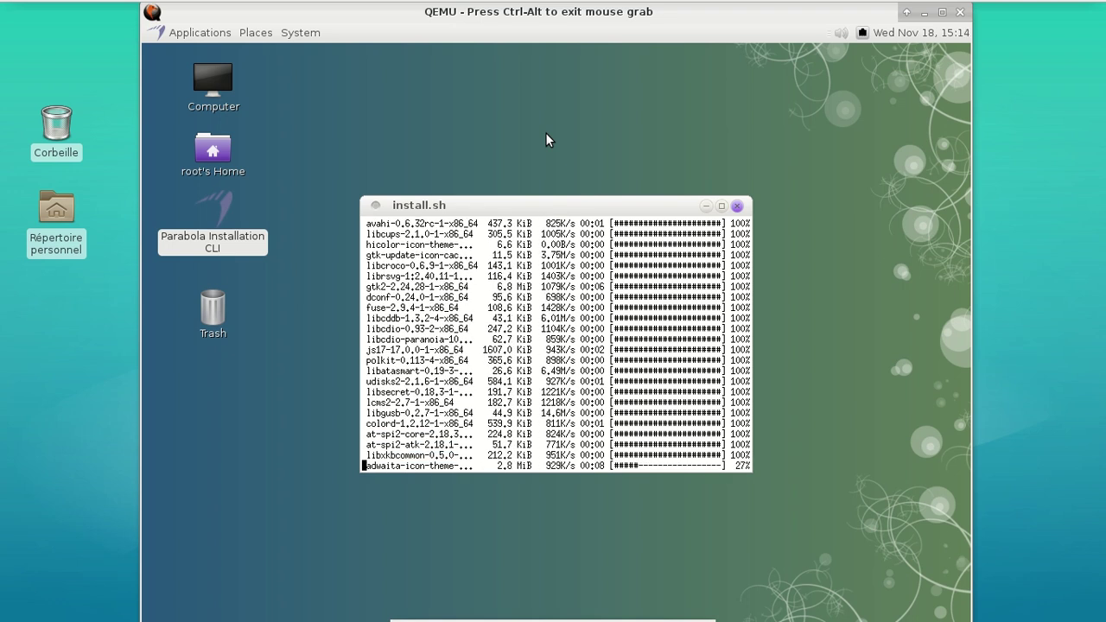
Run xdg-user-dirs-update in XTerm to create root's eight standard folders, then close XTerm and Caja
double_click(227, 153)
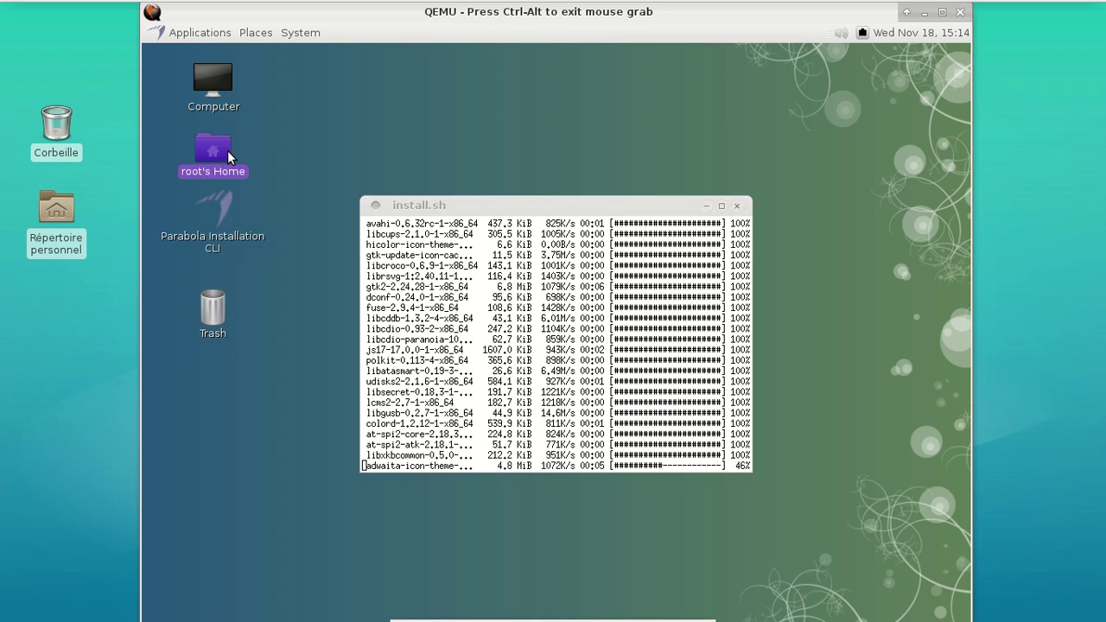
click(210, 35)
mouse_move(245, 169)
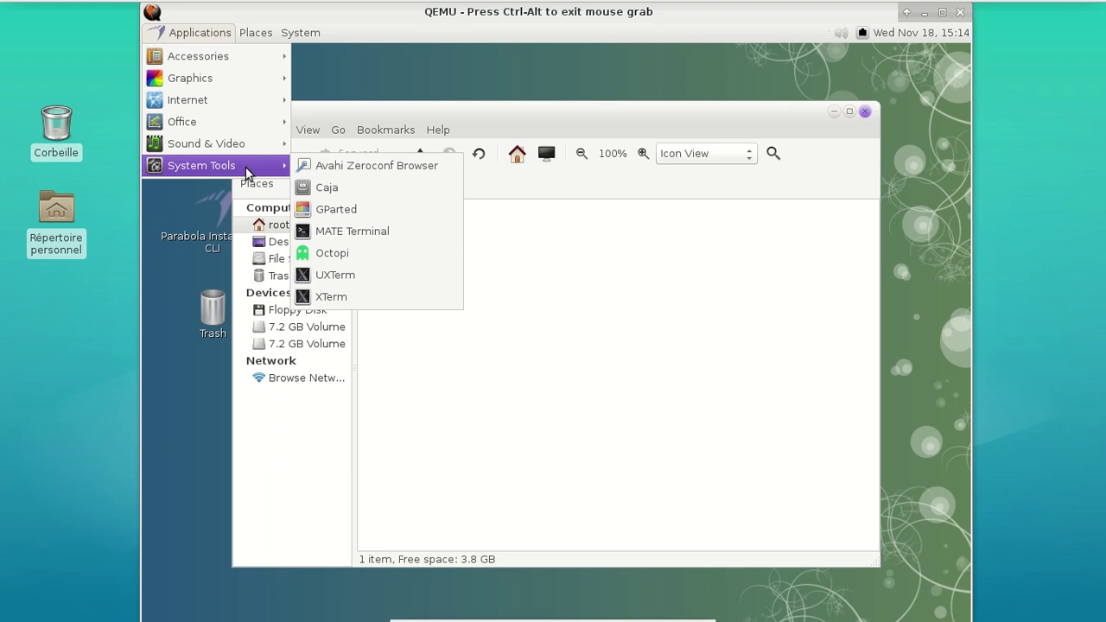
click(366, 298)
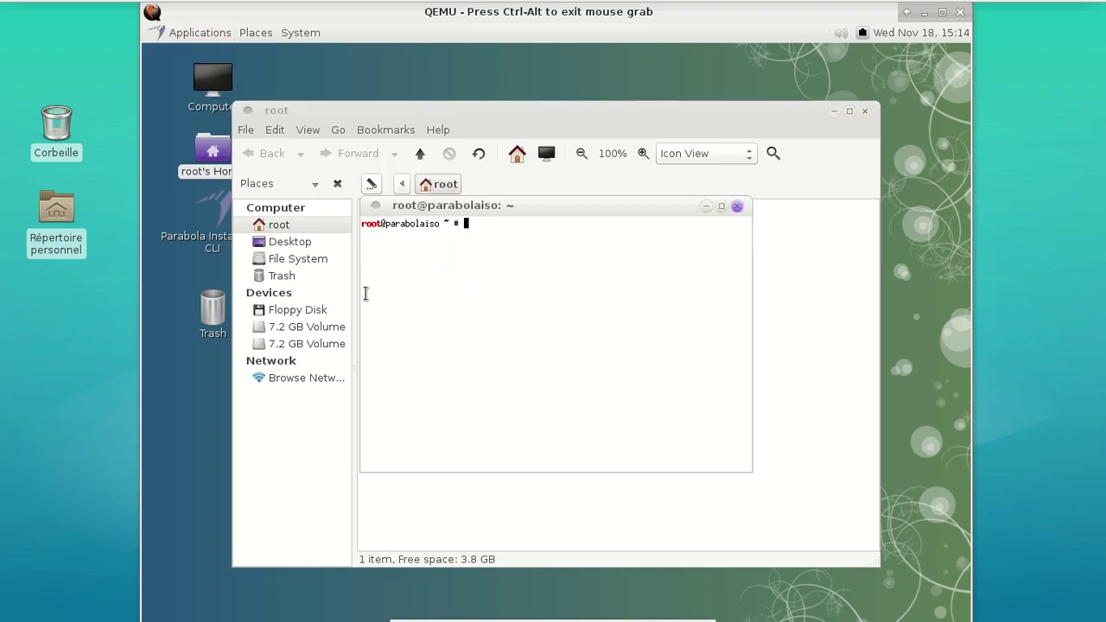
text(xdg-user-dirs)
key(Tab)
key(Return)
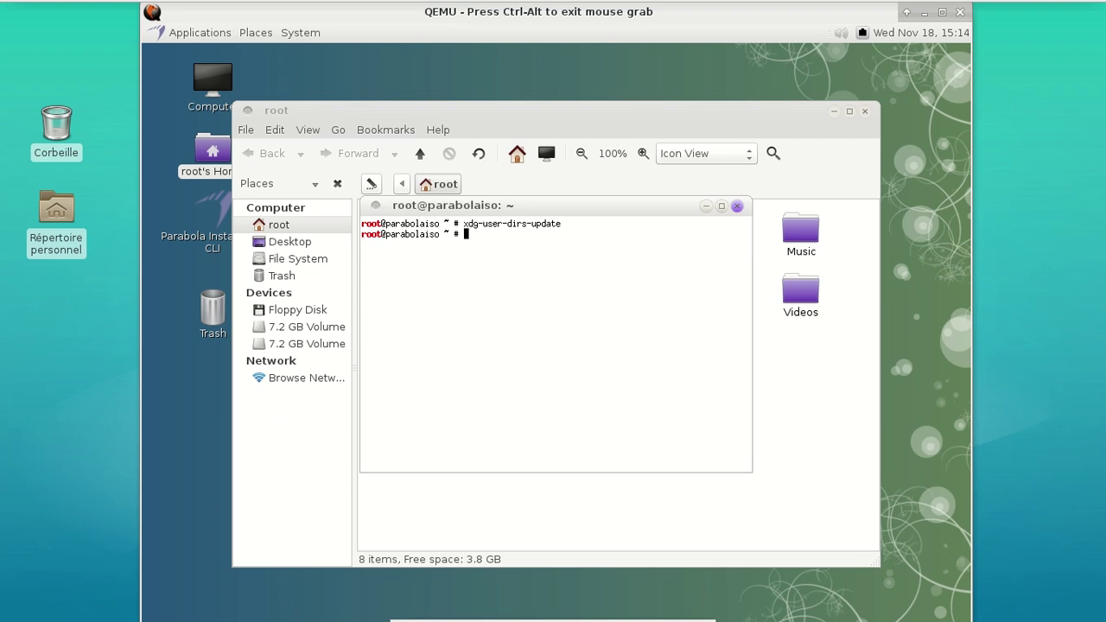
click(736, 207)
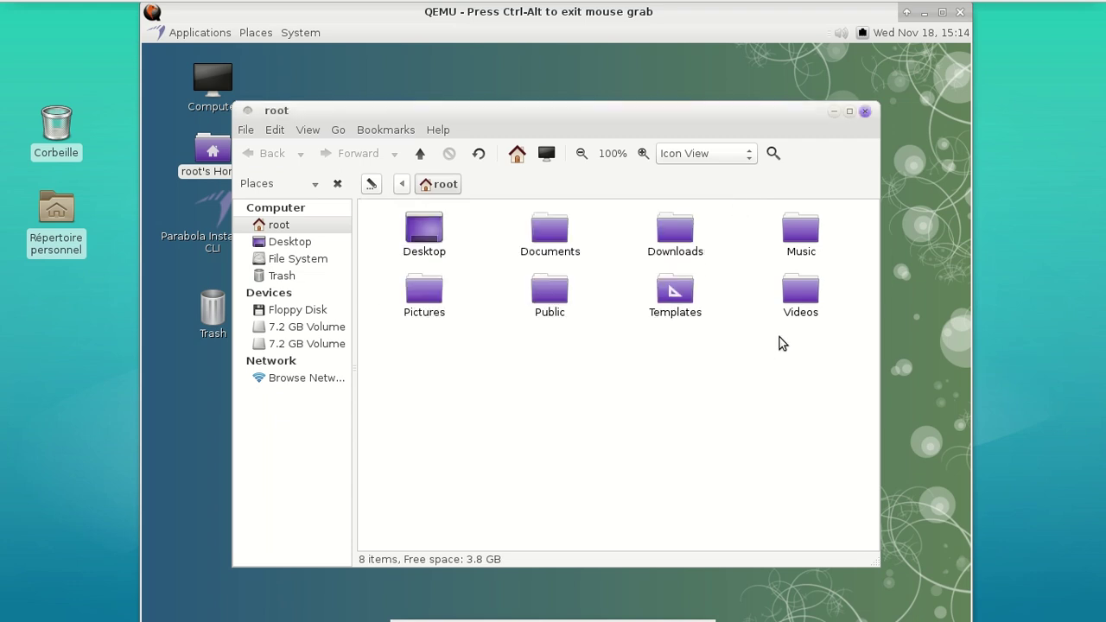
click(865, 112)
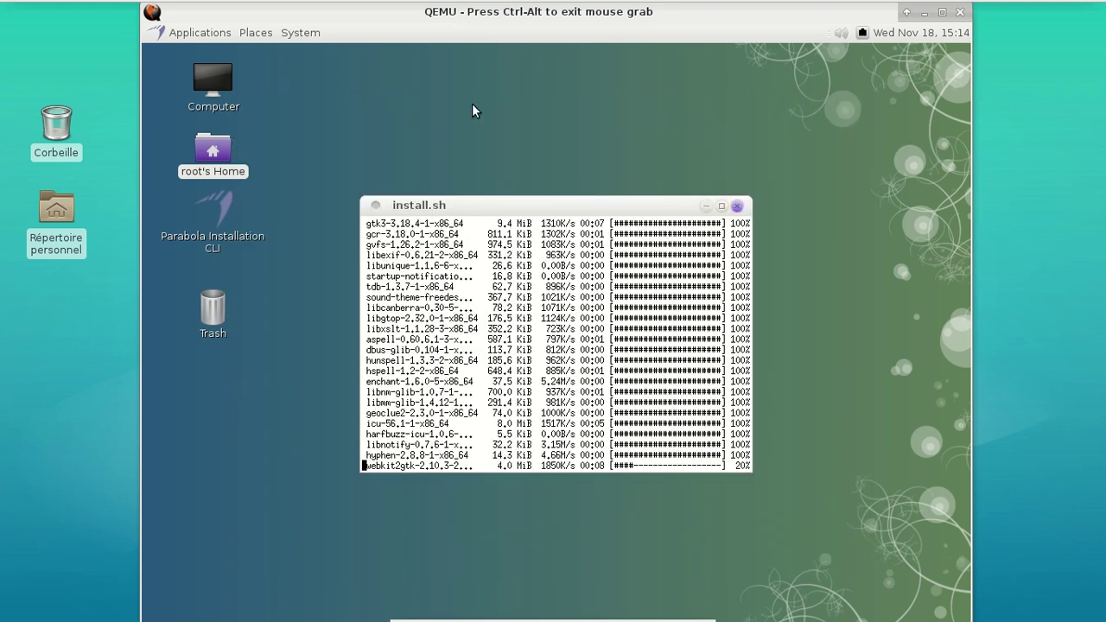
Open Appearance Preferences from System > Preferences > Look and Feel > Appearance
click(294, 34)
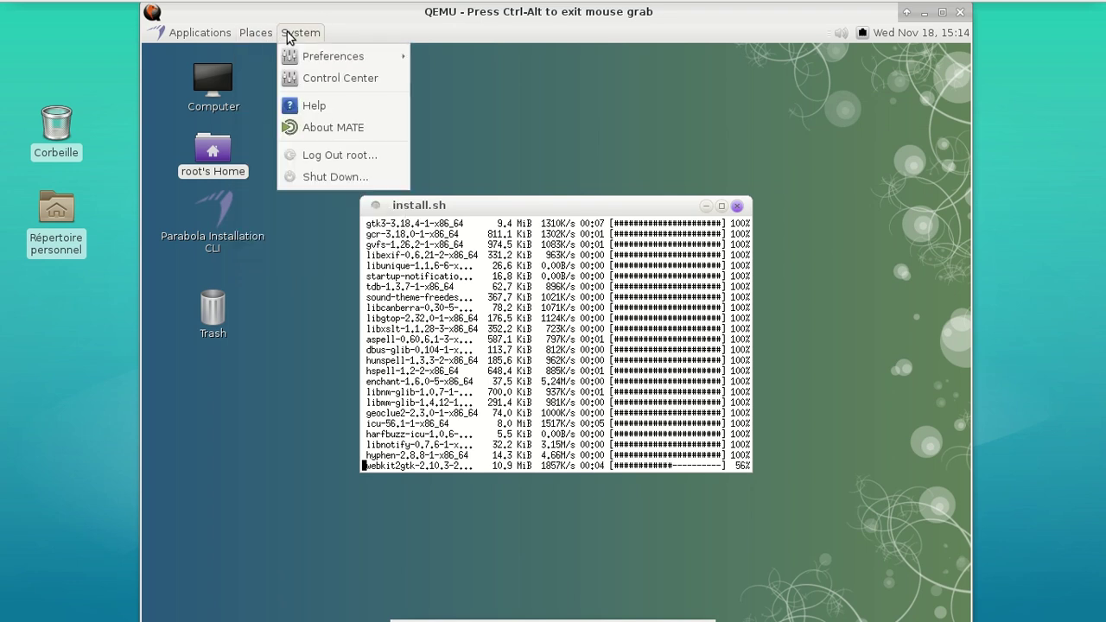
mouse_move(337, 56)
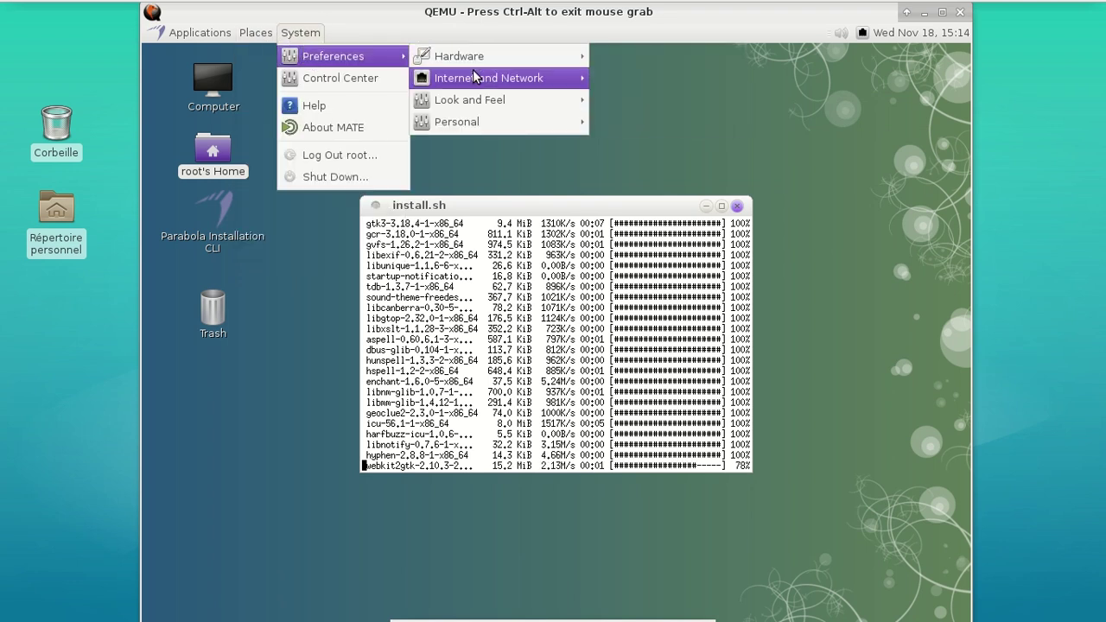
mouse_move(472, 101)
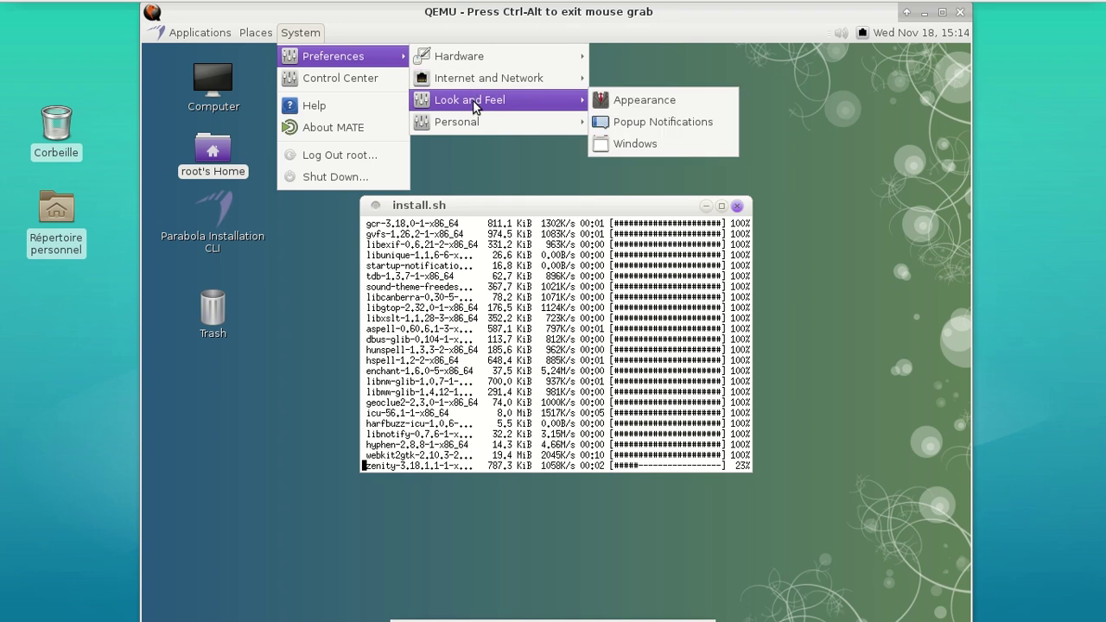
click(646, 105)
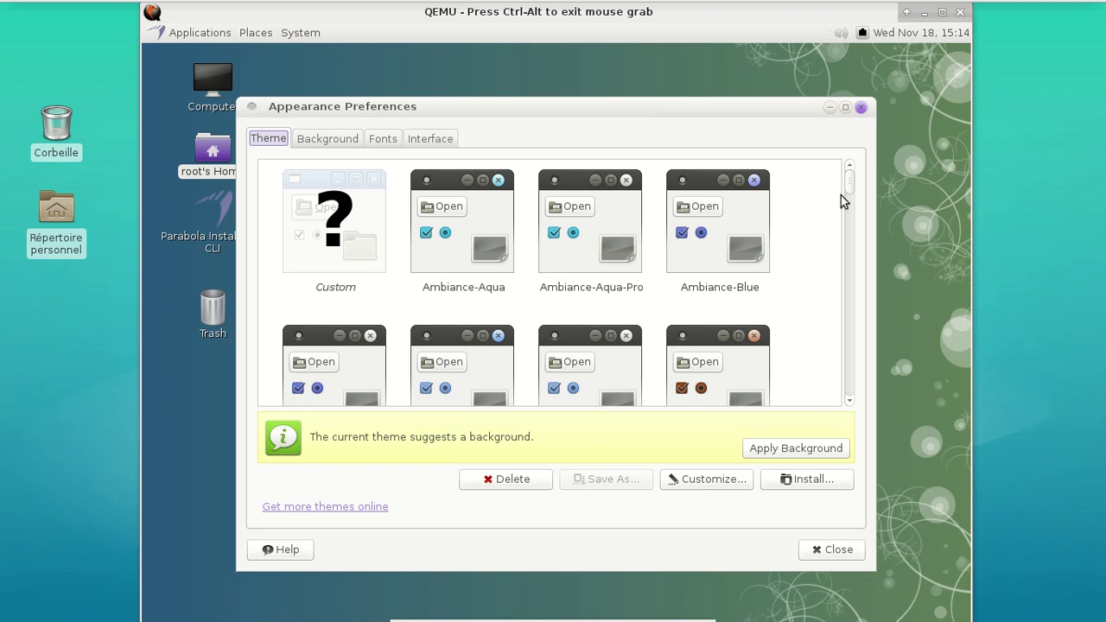
Set the icon theme to RAVE-X-Dark-Aqua under Customize > Icons, then reopen root's home folder
drag(850, 182, 820, 168)
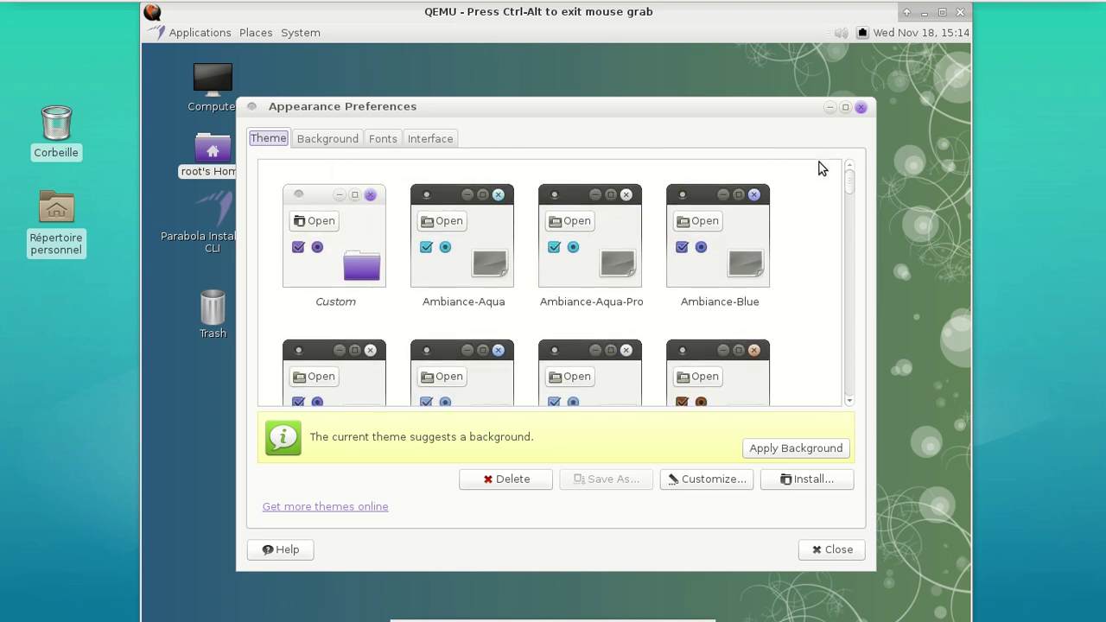
click(696, 482)
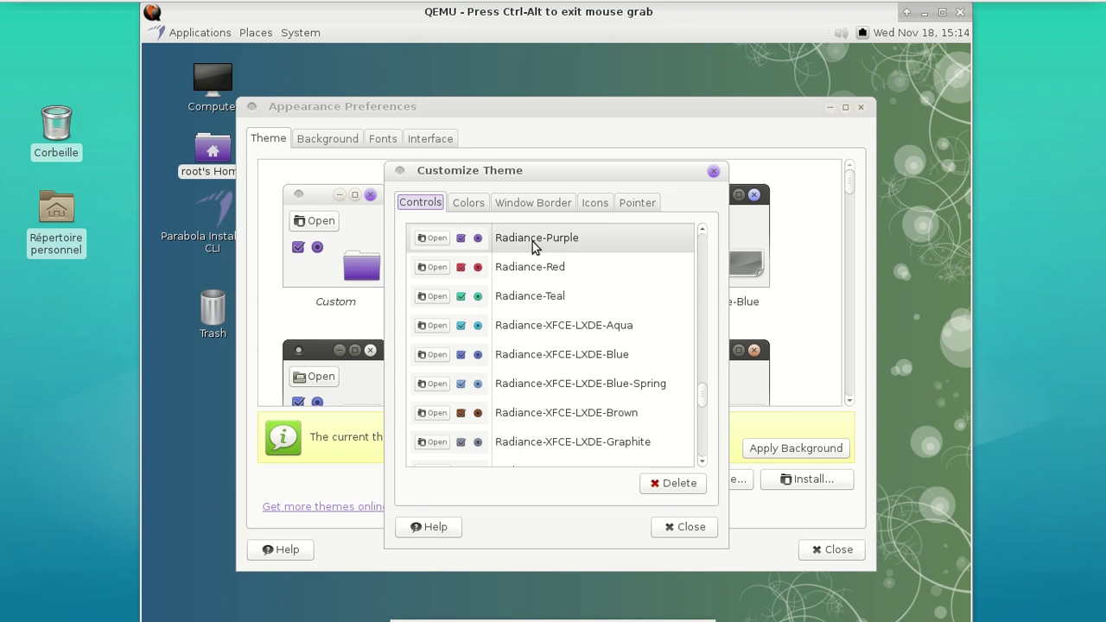
click(594, 202)
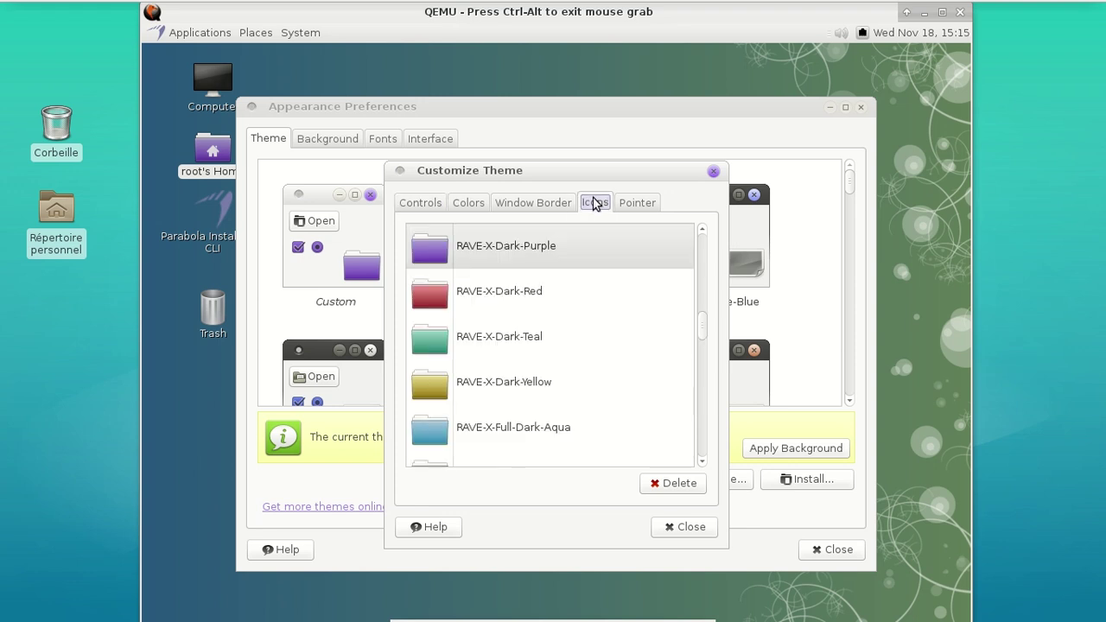
scroll(606, 307, down, 6)
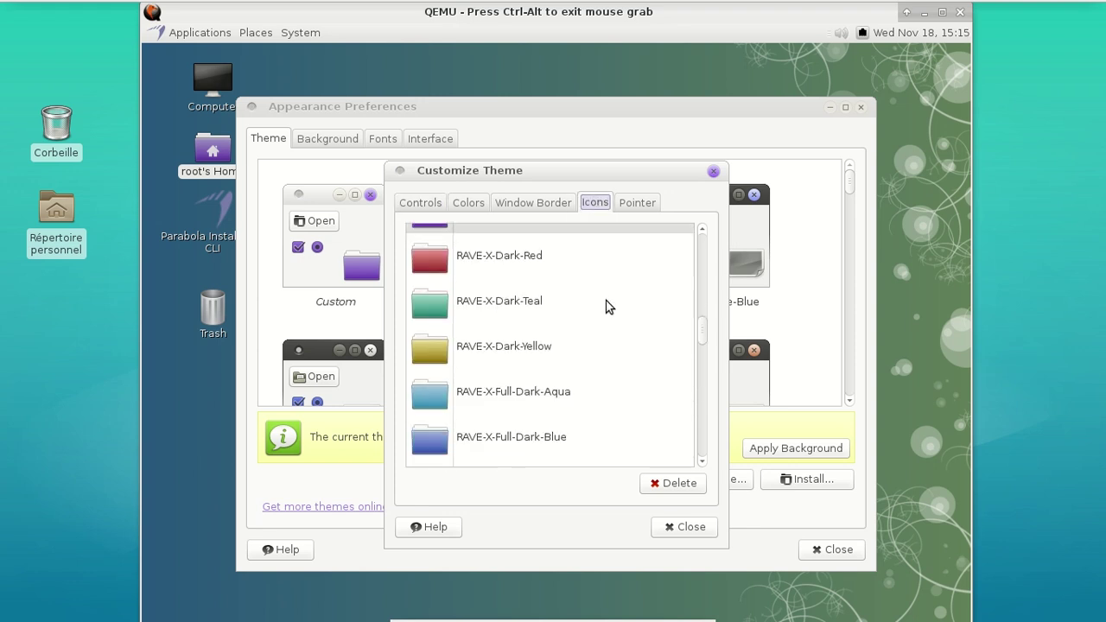
scroll(606, 307, down, 5)
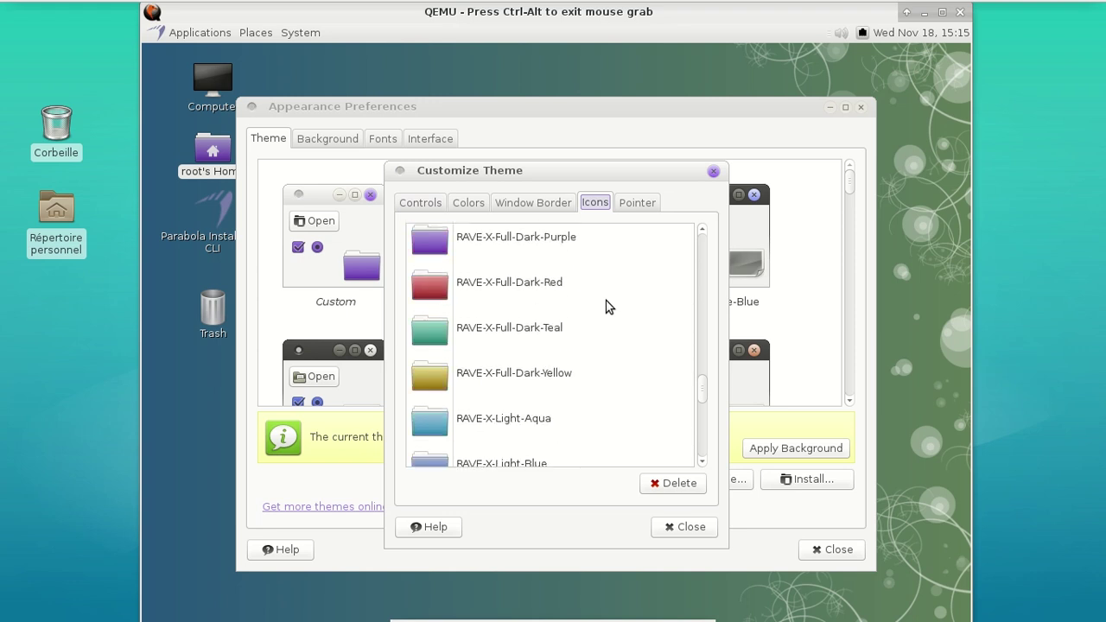
scroll(606, 307, down, 8)
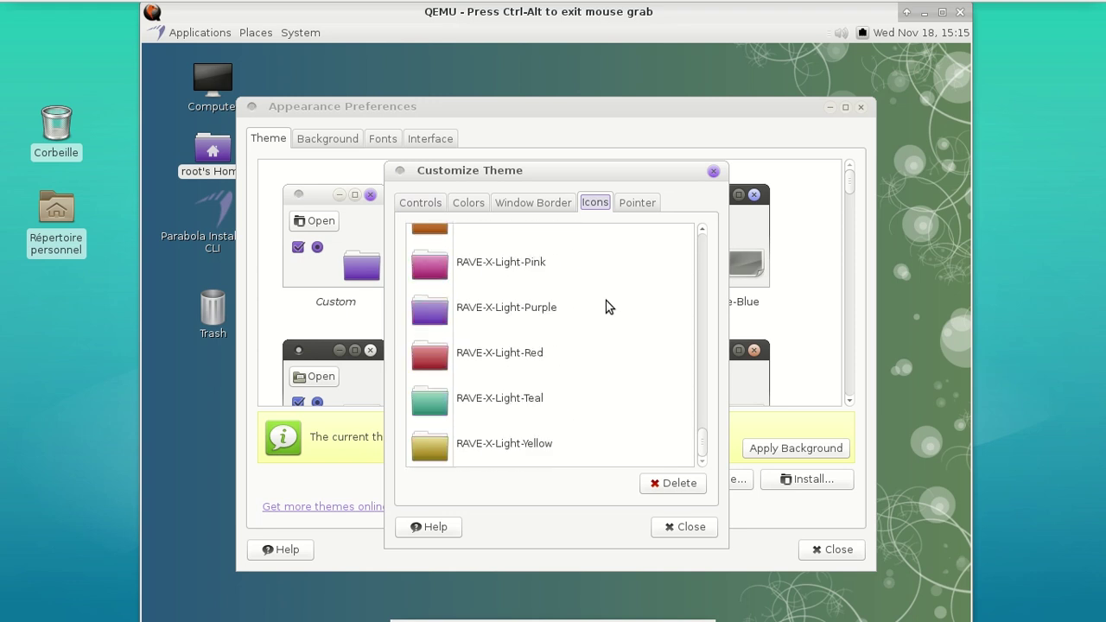
drag(706, 445, 697, 294)
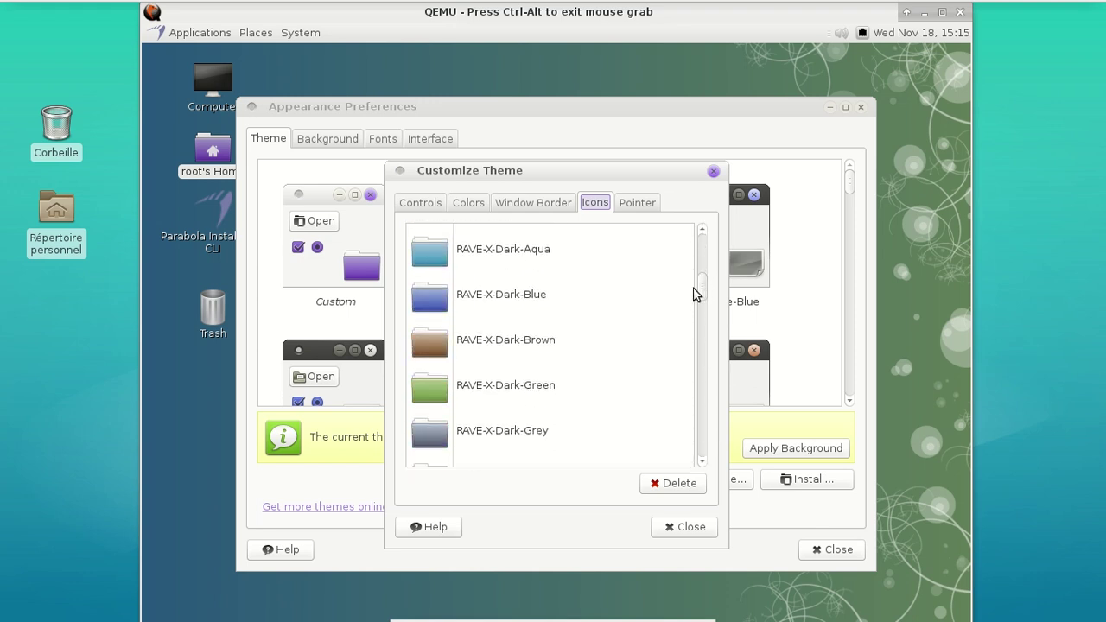
click(509, 259)
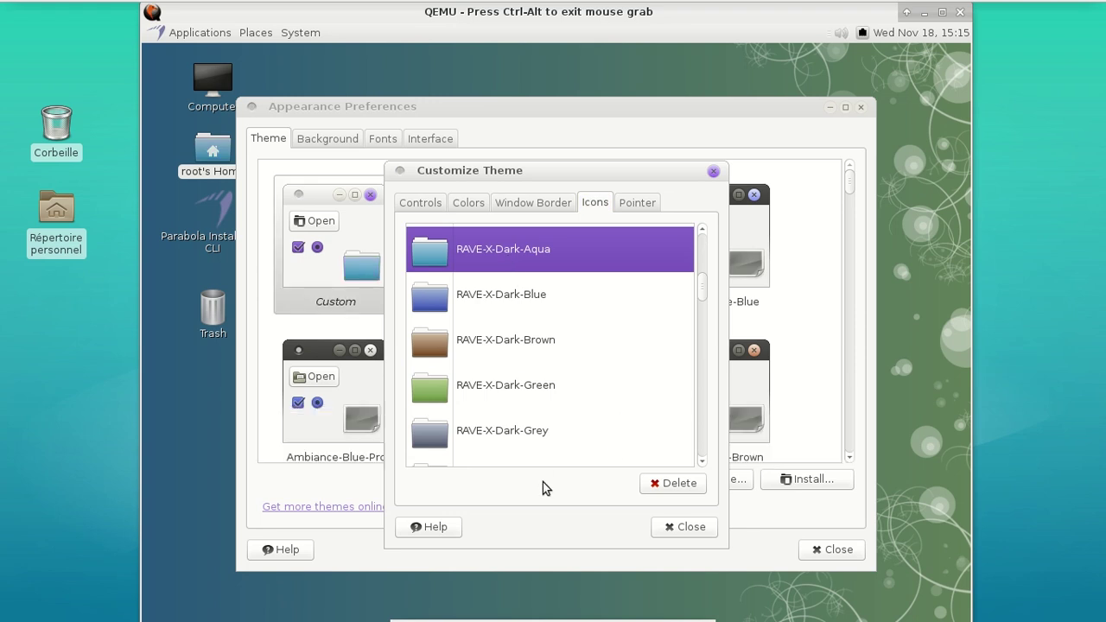
click(667, 527)
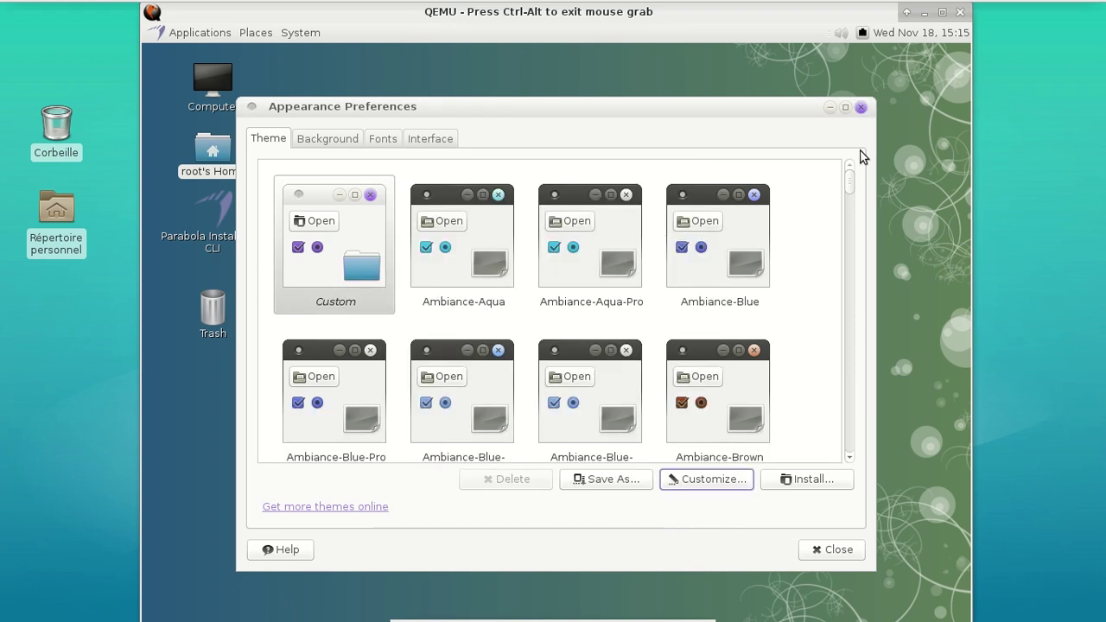
click(859, 107)
double_click(223, 158)
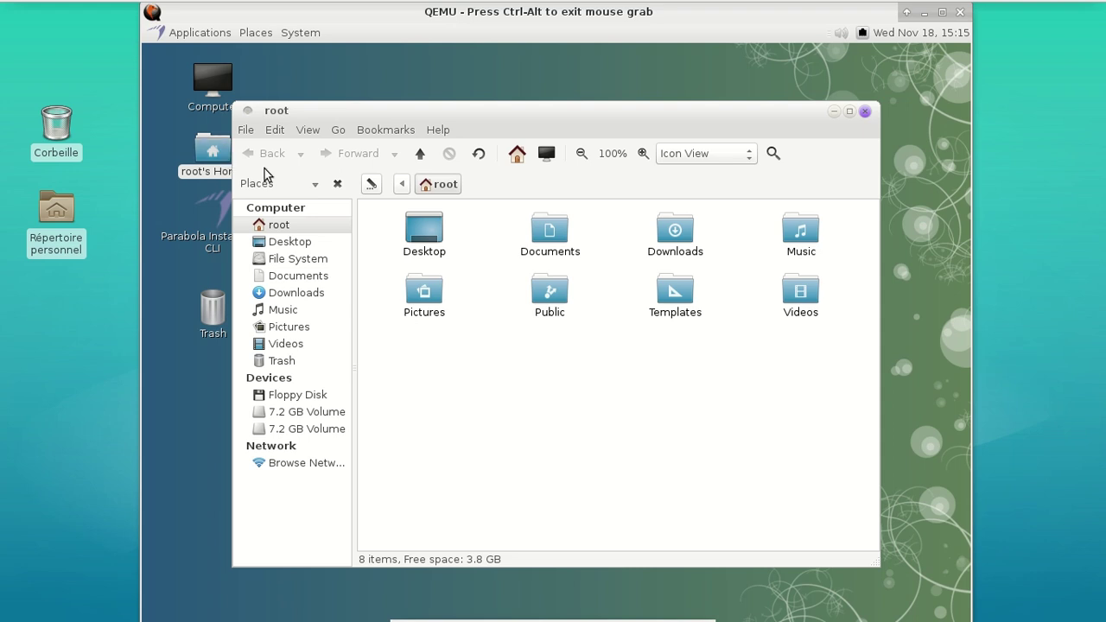
Close root's home folder window, leaving the installer downloading
click(867, 113)
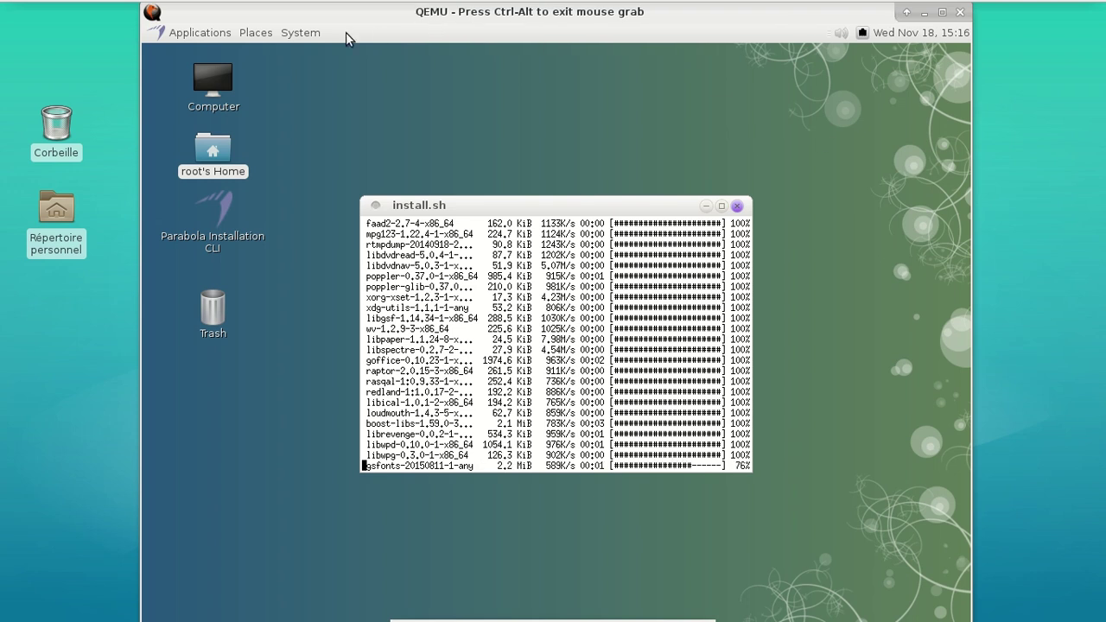
click(204, 36)
mouse_move(230, 102)
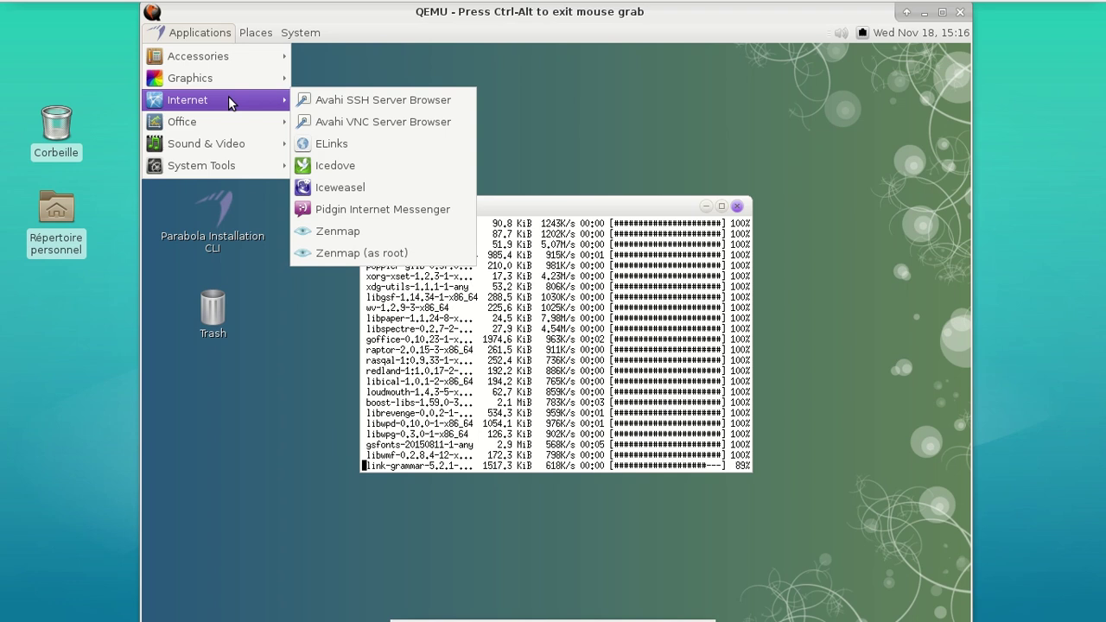
mouse_move(256, 78)
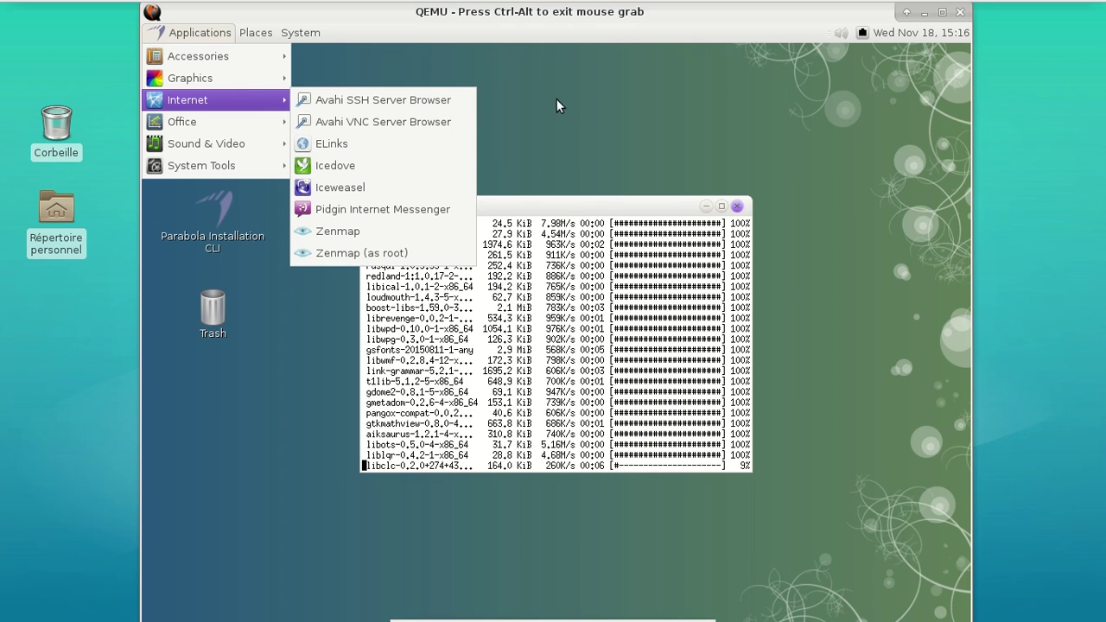
click(579, 103)
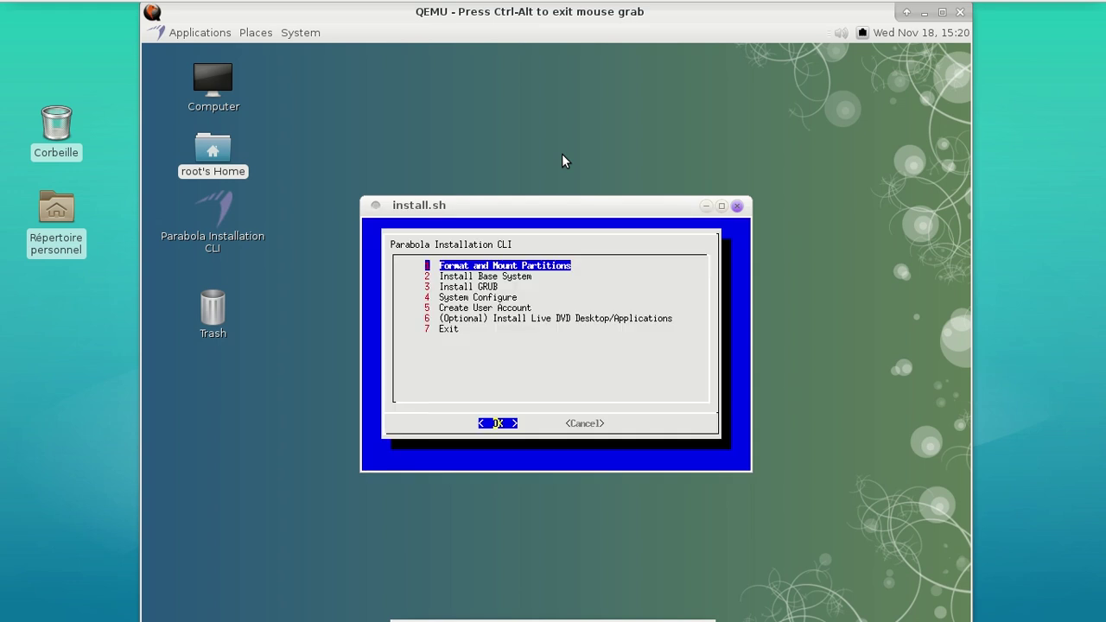
Choose 7 Exit in the Parabola Installation CLI menu to quit the installer
key(Down)
key(Down)
key(Down)
key(Down)
key(Down)
key(Down)
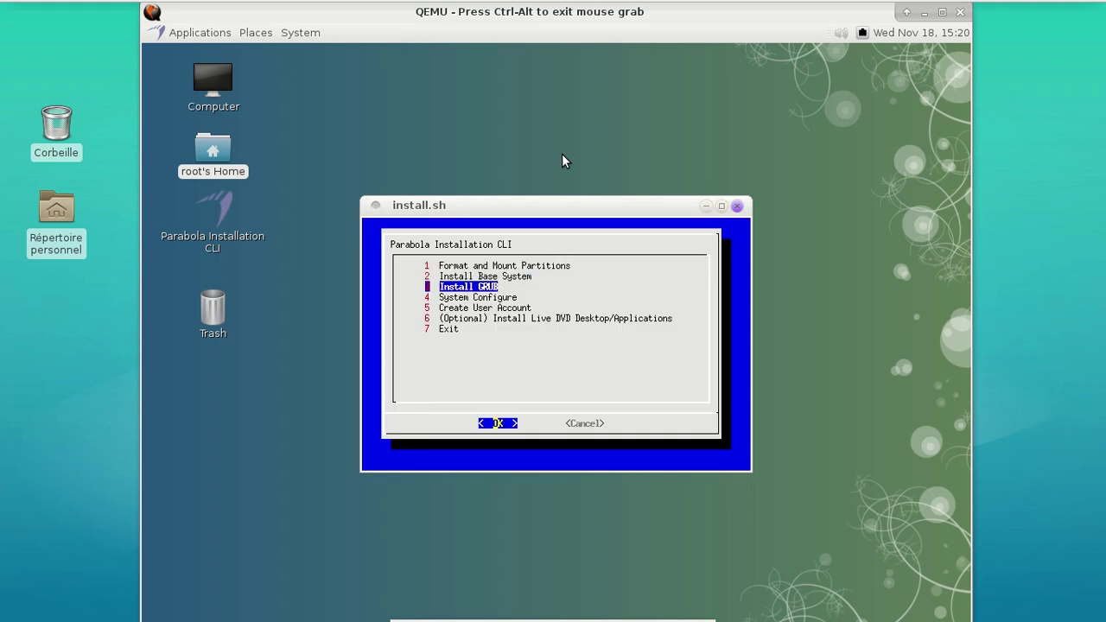
key(Return)
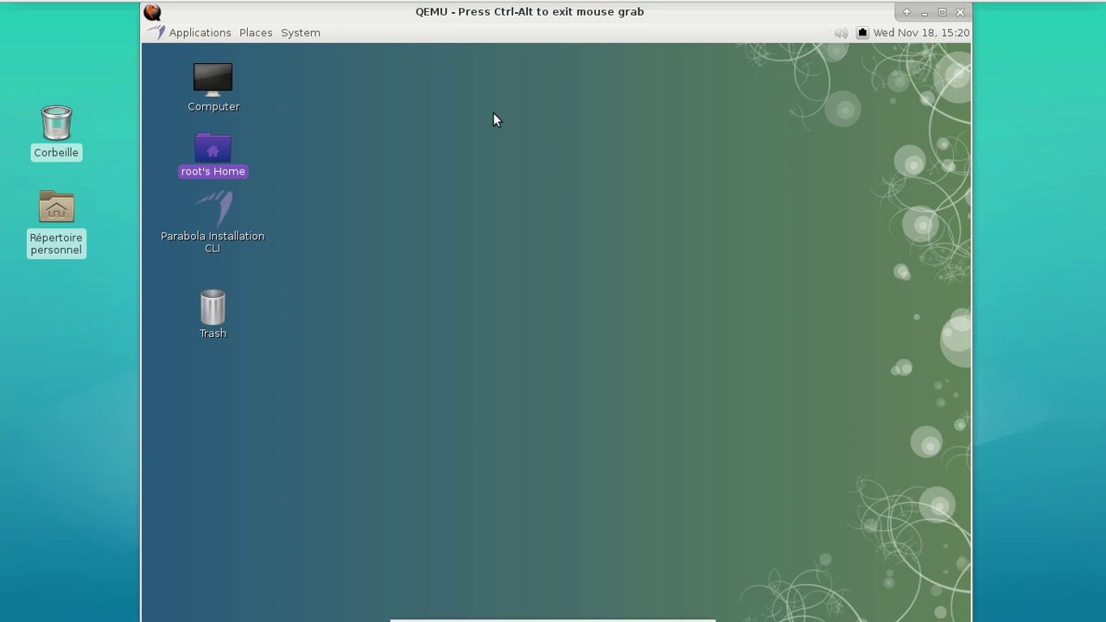
Restart the guest via System > Shut Down, boot GRUB's default entry, and focus the console
click(317, 34)
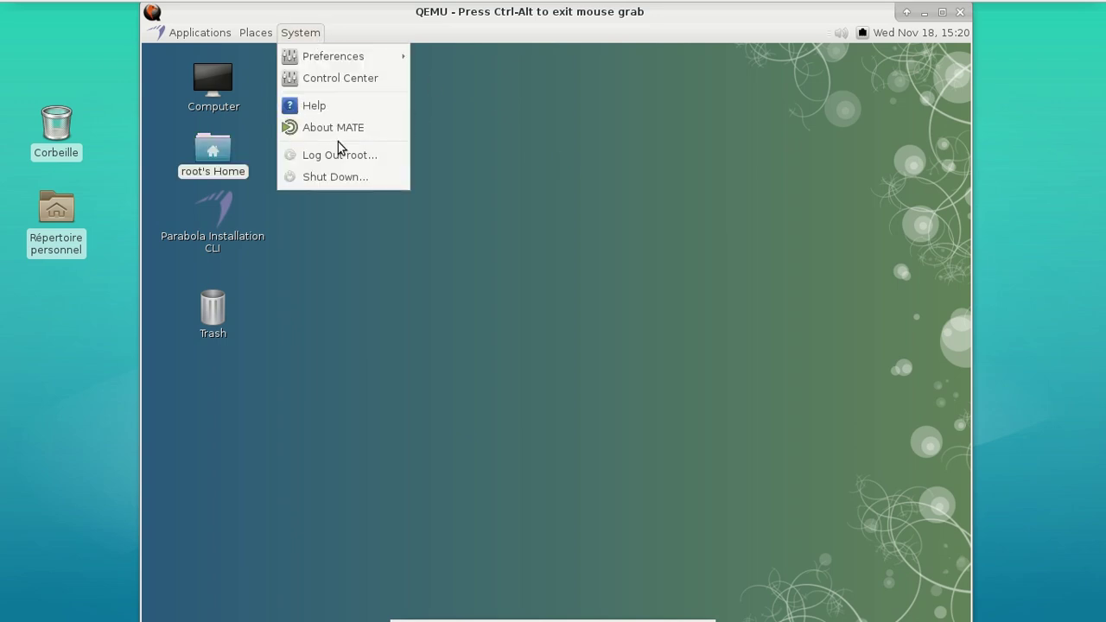
click(346, 179)
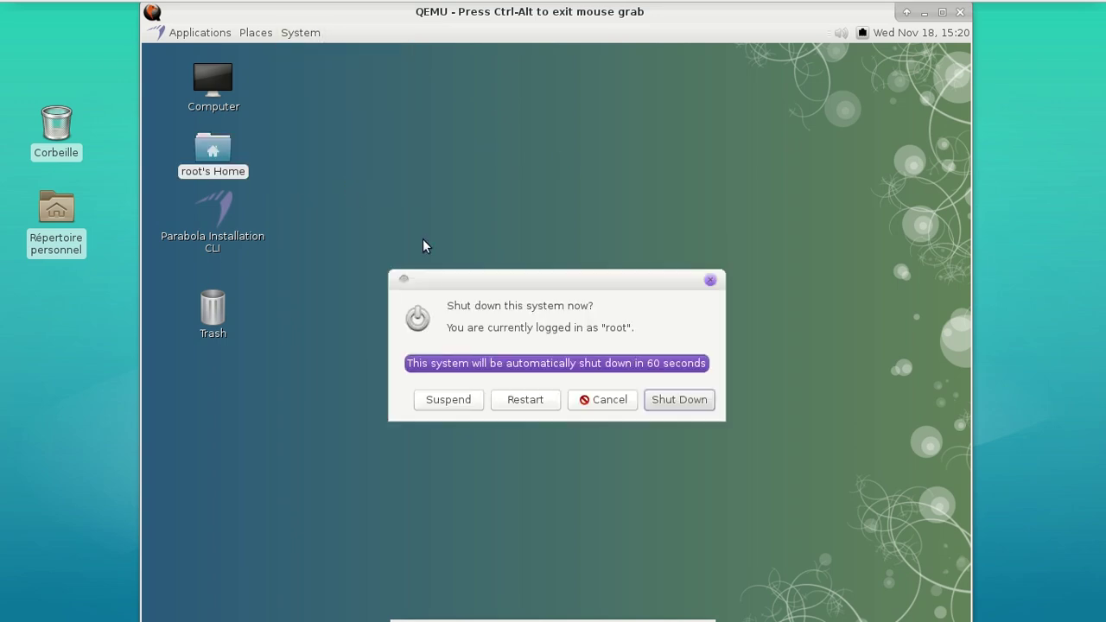
click(534, 402)
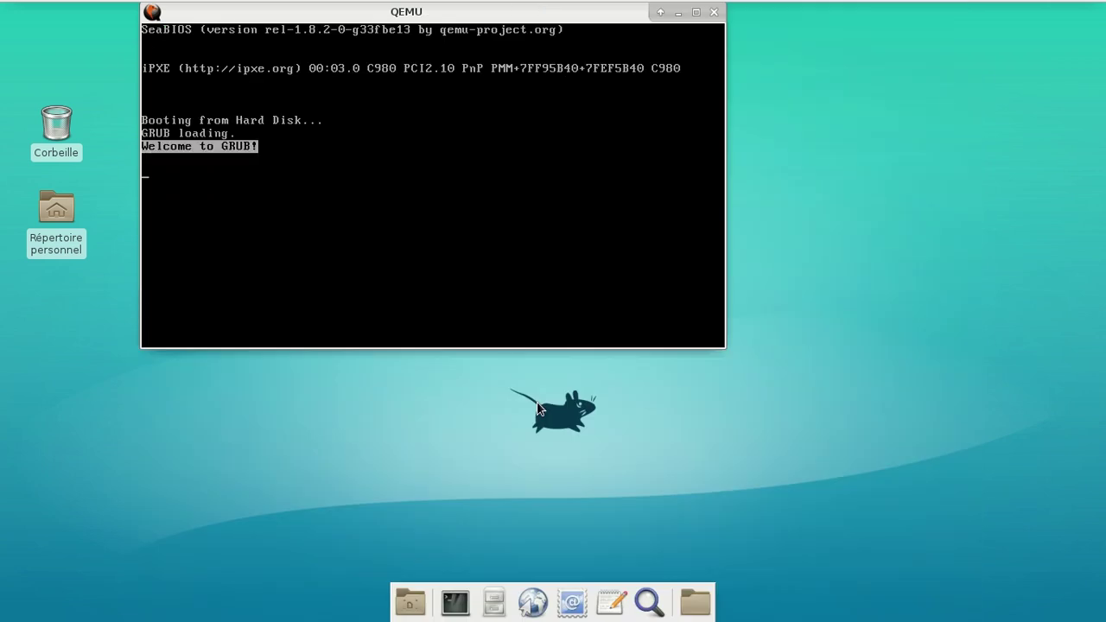
key(Return)
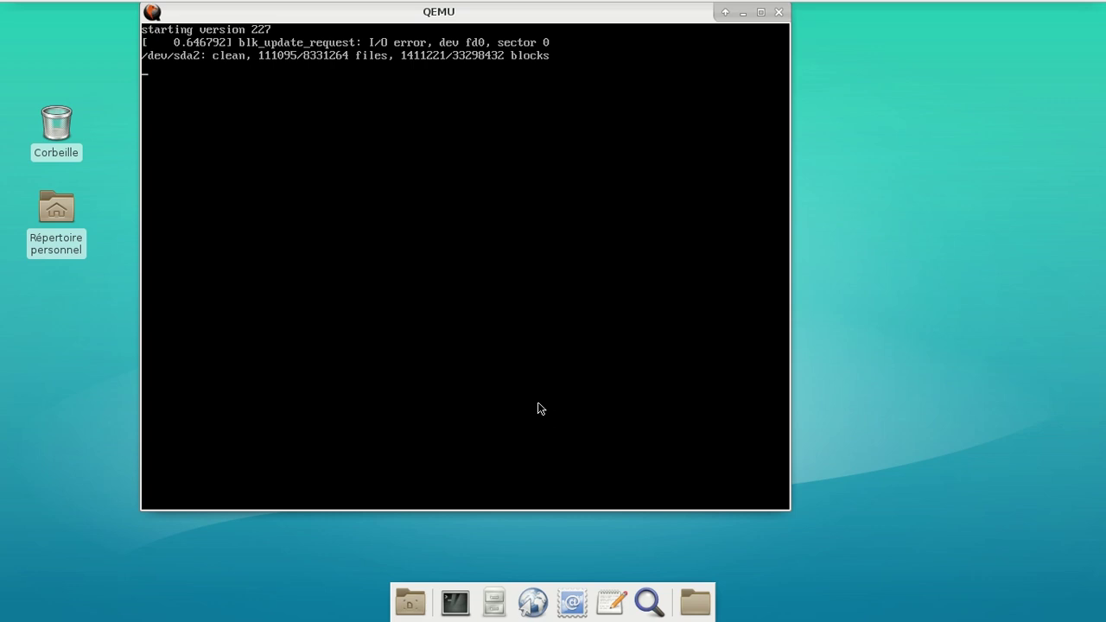
click(538, 403)
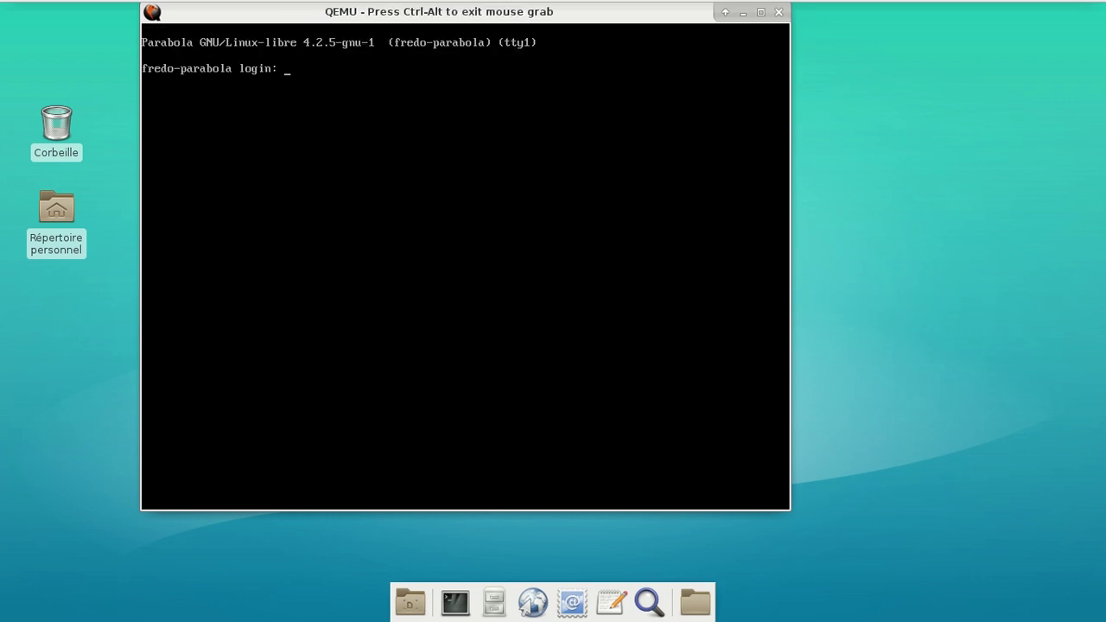
Log in as root and search for lightdm packages with pacman -Ss lightdm
text(root)
key(Return)
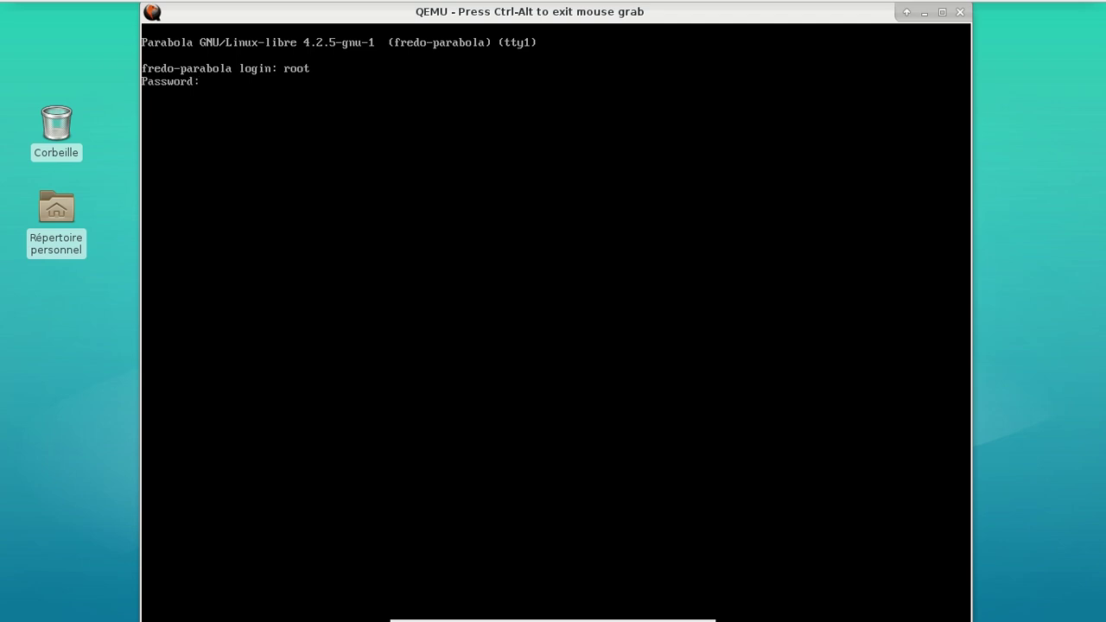
key(Return)
text(pacmab)
key(BackSpace)
text(n -Ss li)
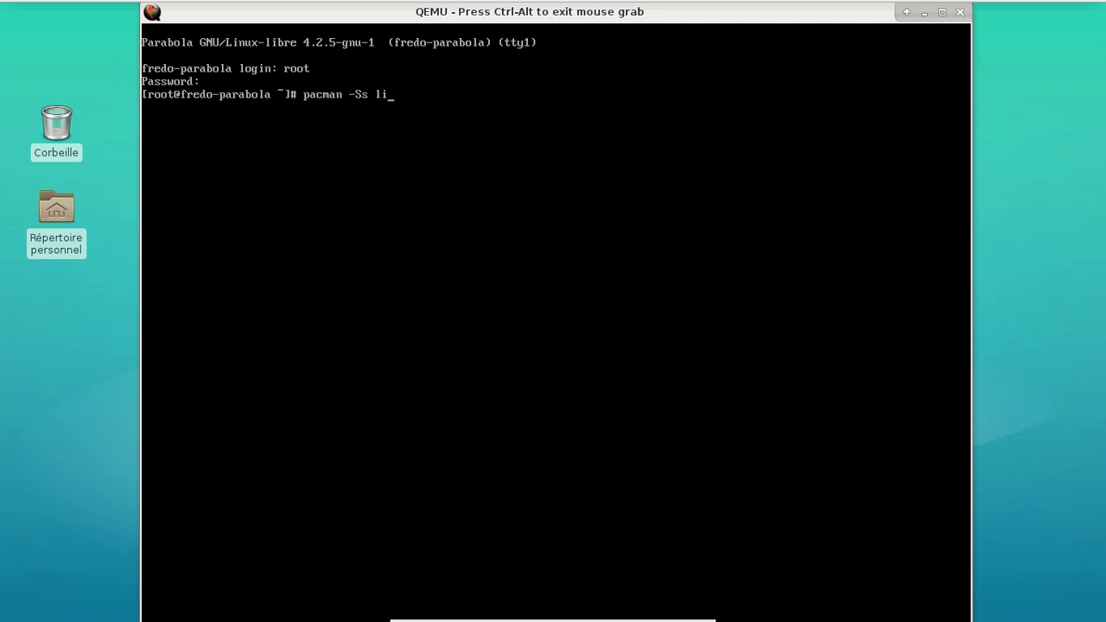
text(ghtdm)
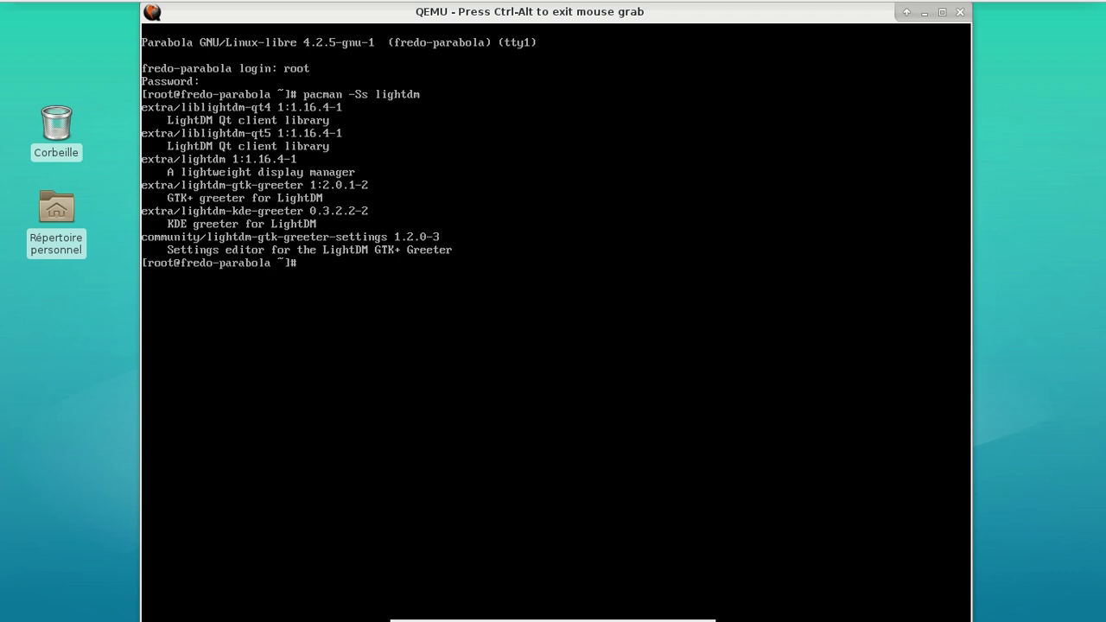
Install lightdm-gtk-greeter with pacman -Syy, confirming with o, then clear the screen
key(Up)
text(-gtk)
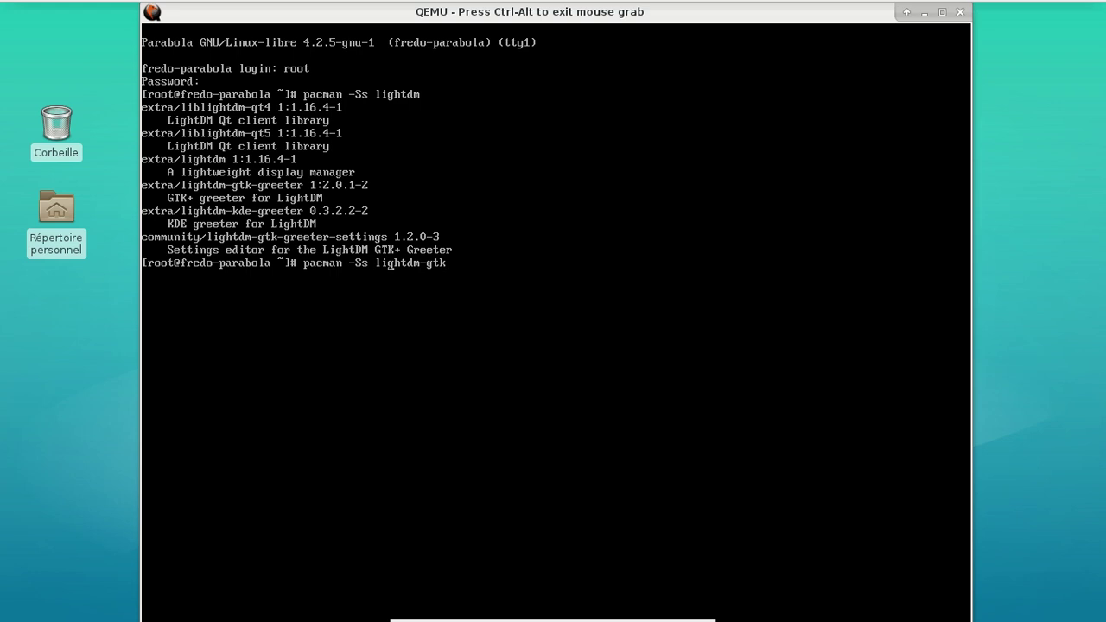
key(BackSpace)
text(yy-greeter)
key(Return)
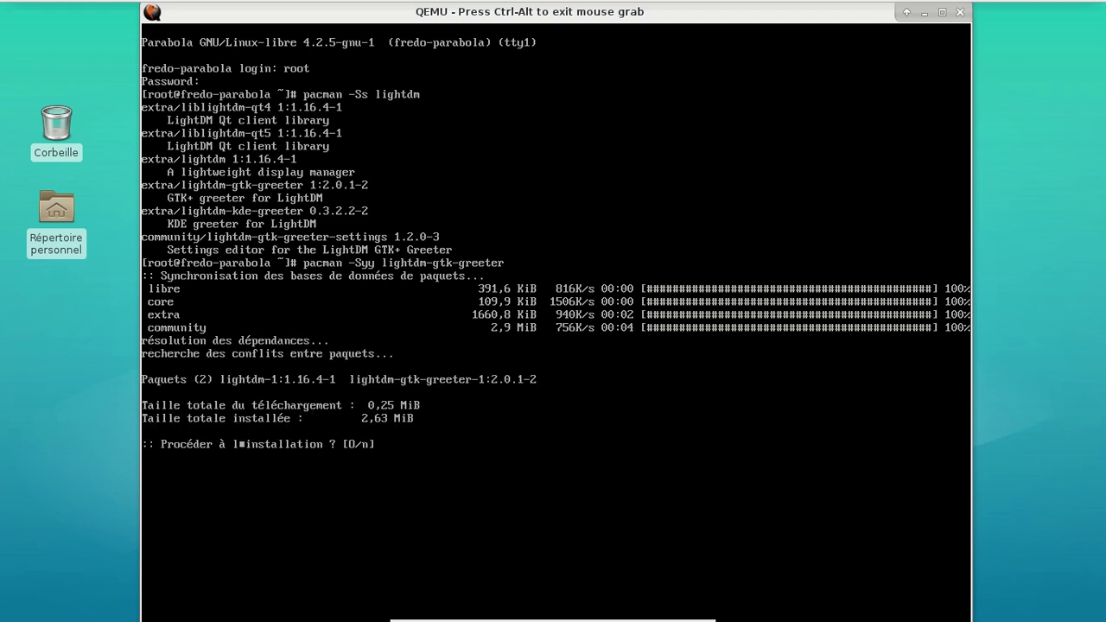
text(o)
key(Return)
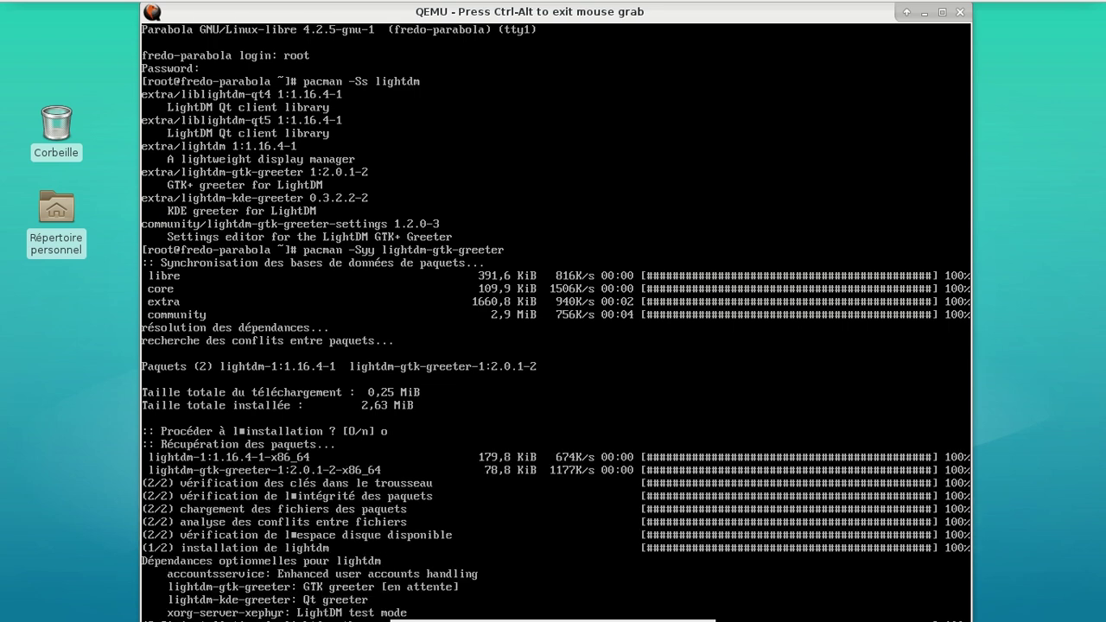
key(ctrl+l)
Exit the root shell, log in as the regular user, and dismiss the Caja permission error twice
text(exit)
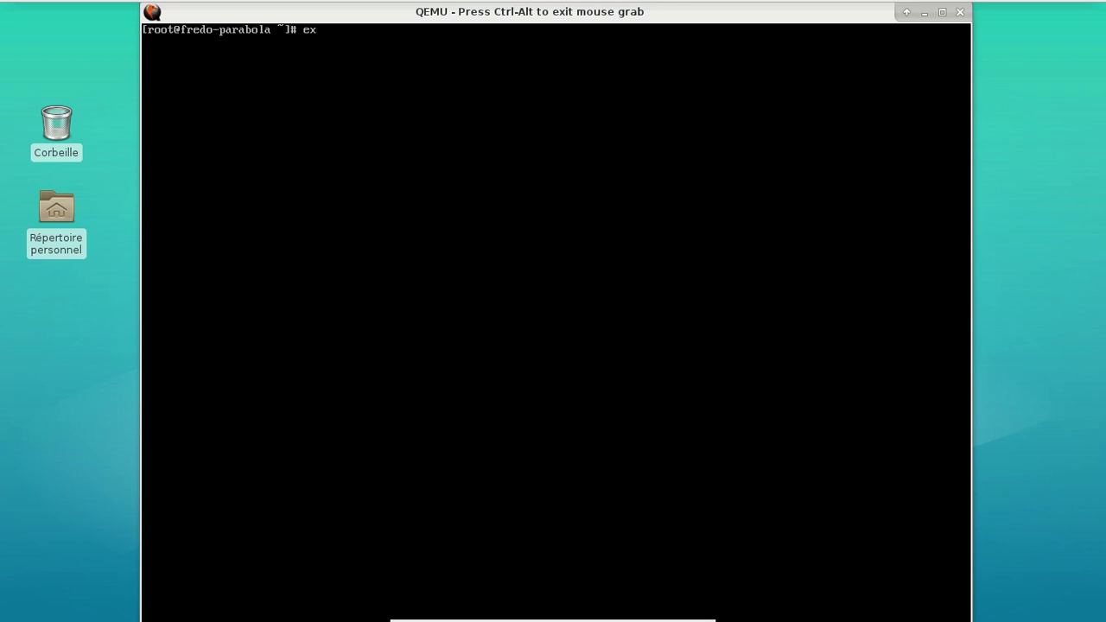
key(Return)
text(fred)
key(Return)
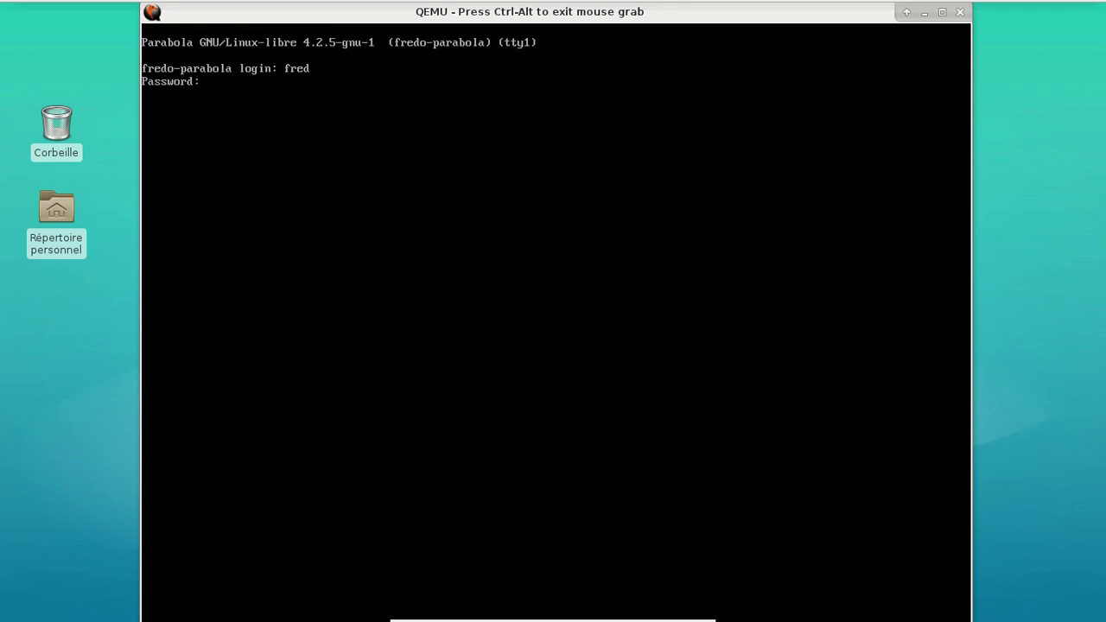
key(Return)
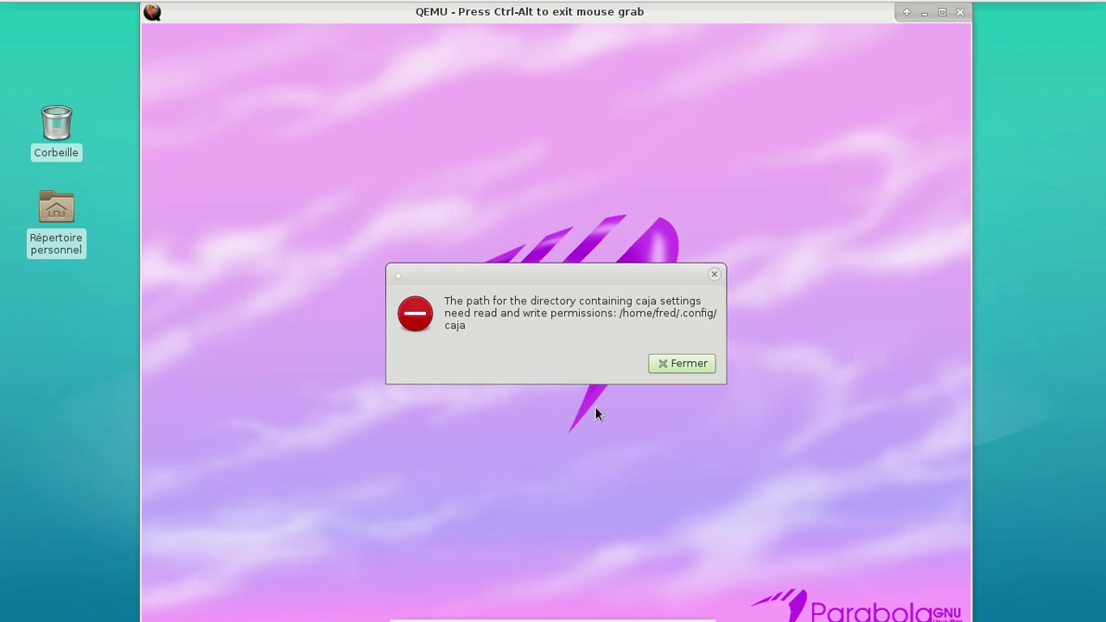
click(658, 372)
click(659, 369)
Reset the VM with system_reset from the QEMU monitor and boot GRUB's default Parabola entry
key(ctrl+alt+2)
text(sys)
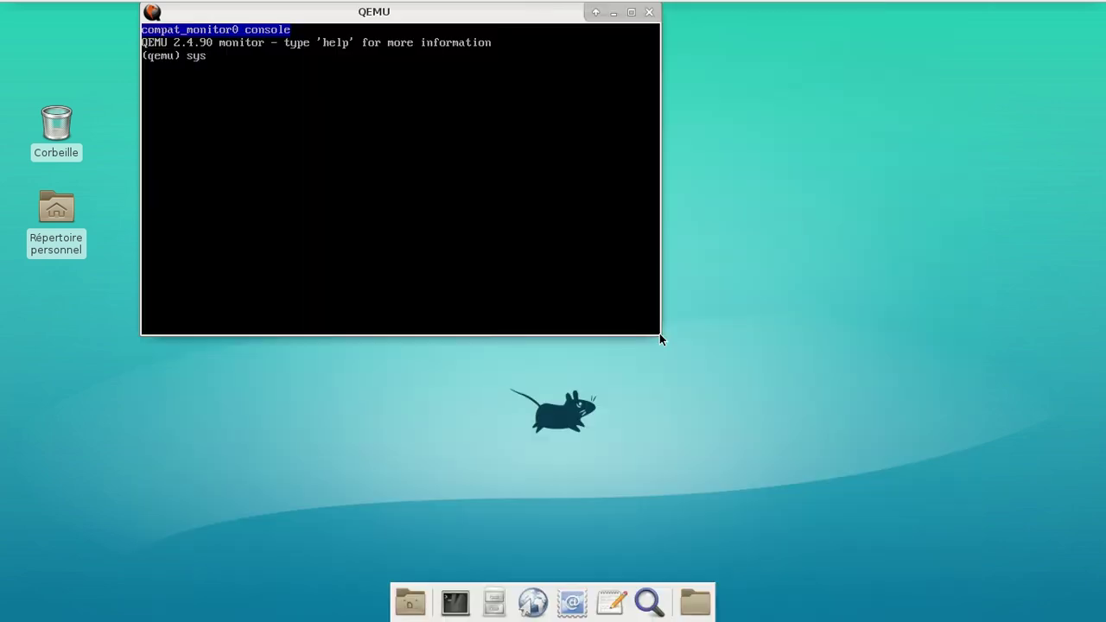
text(tem_reset)
key(Return)
key(ctrl+alt+1)
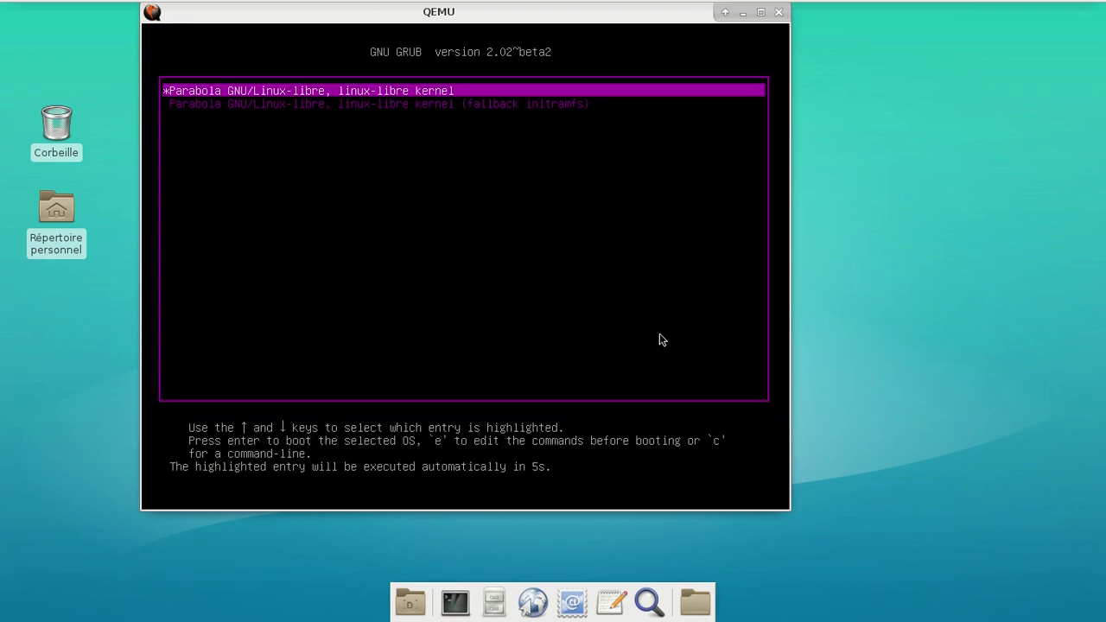
key(Return)
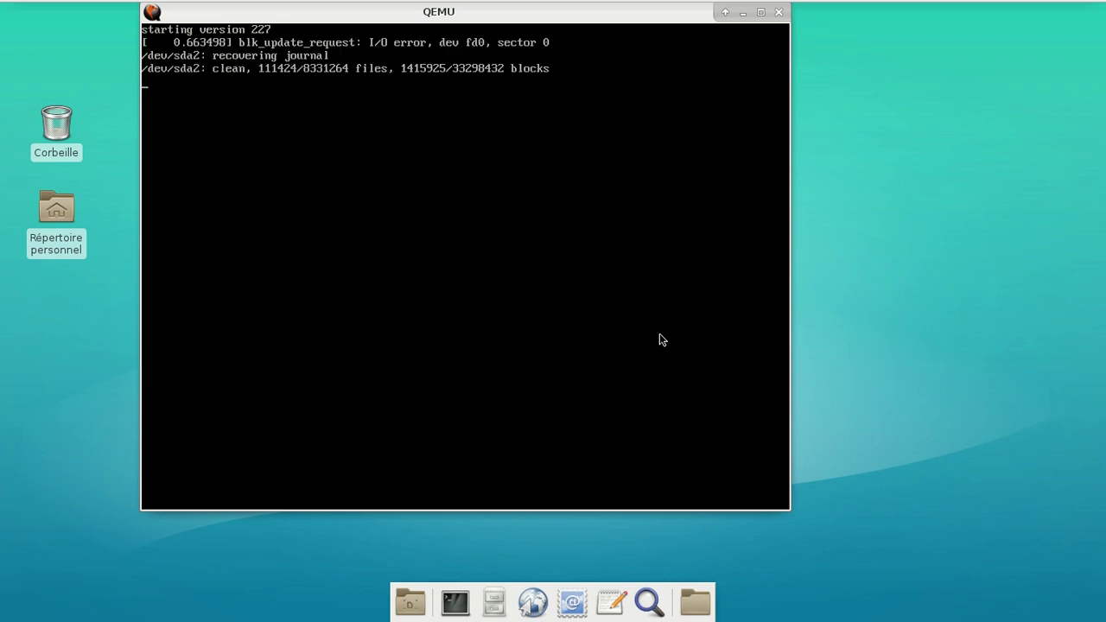
click(659, 335)
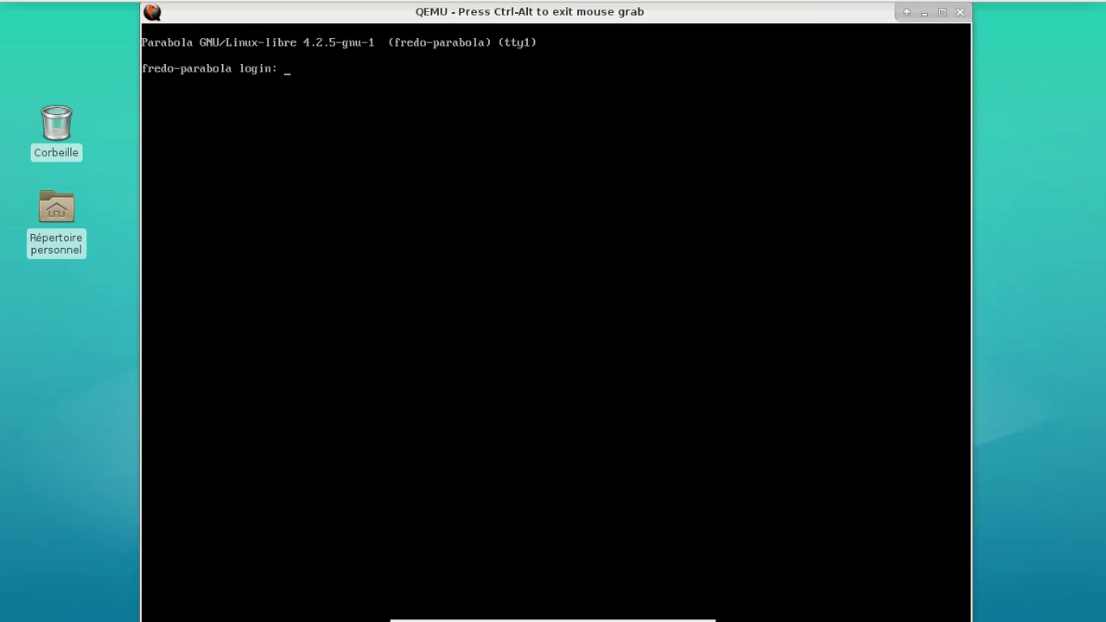
Log in as the regular user and dismiss the recurring Caja permission error three times
text(fred)
key(Return)
key(Return)
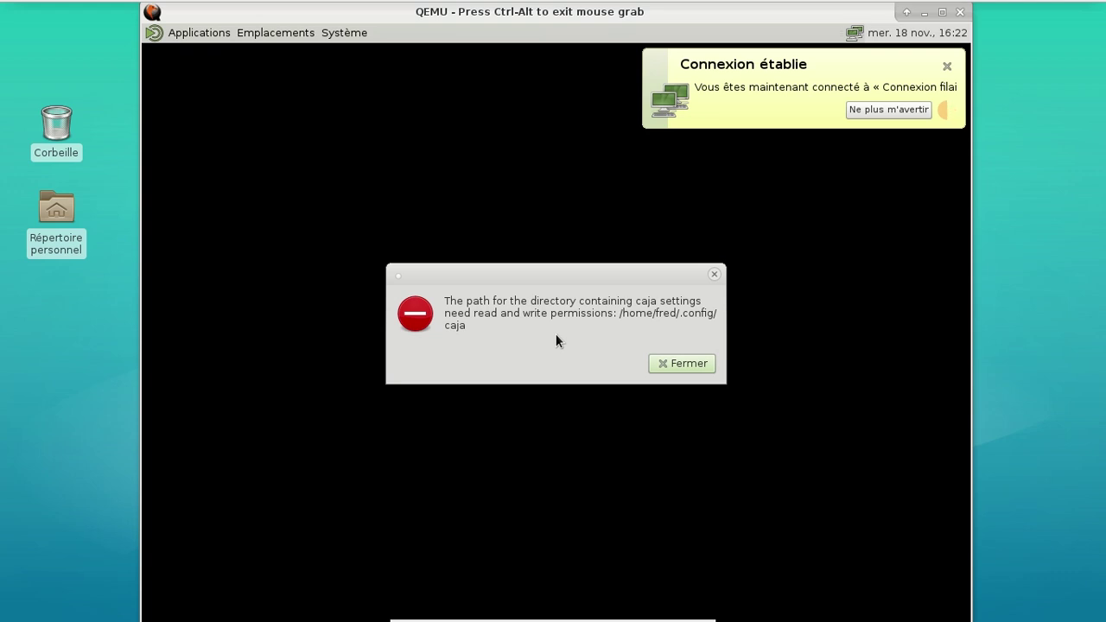
click(706, 363)
click(706, 363)
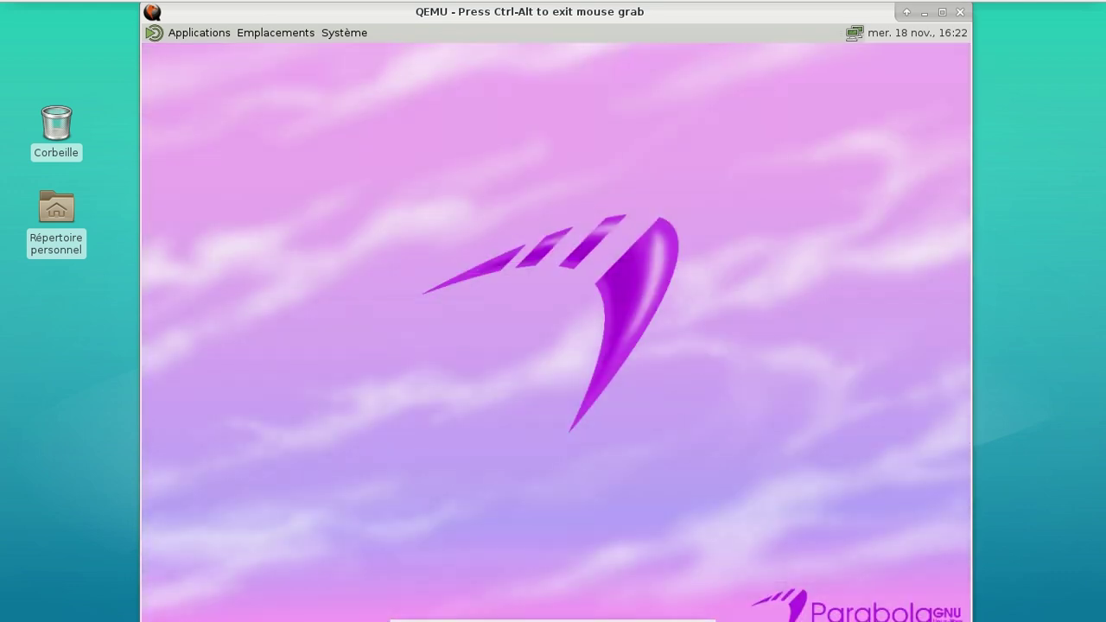
click(706, 363)
Browse the System Tools entries in the Applications menu
click(217, 36)
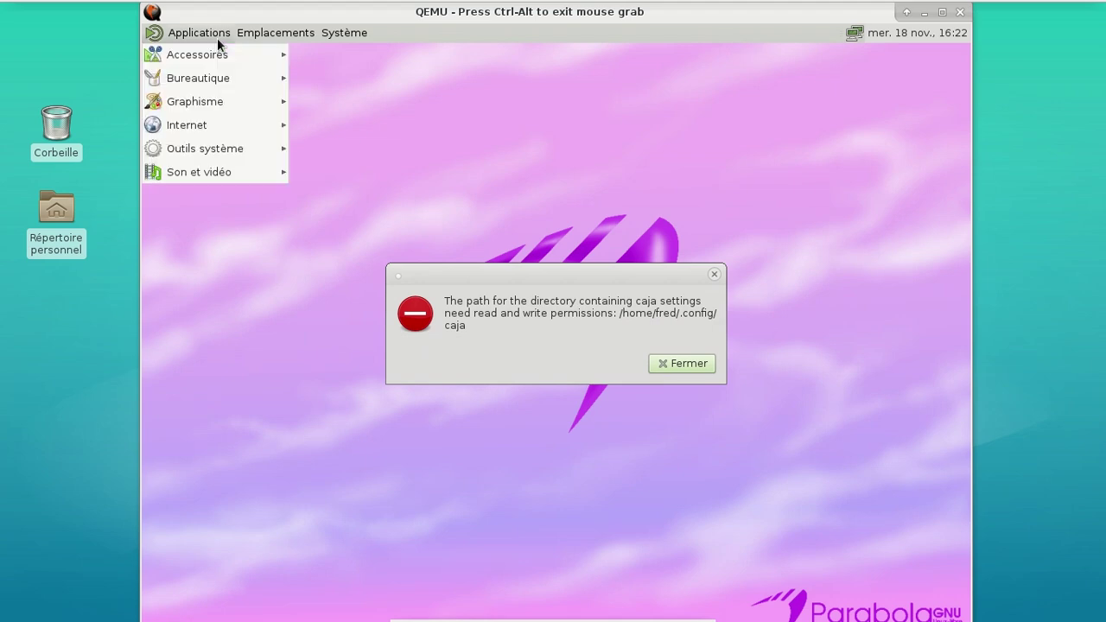
mouse_move(221, 38)
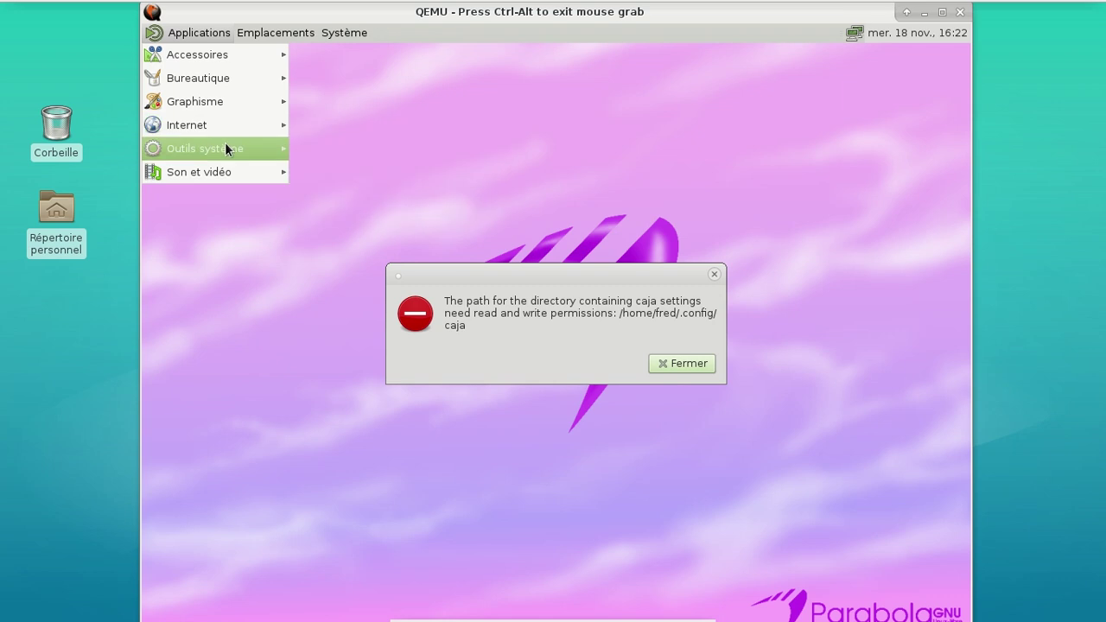
click(492, 119)
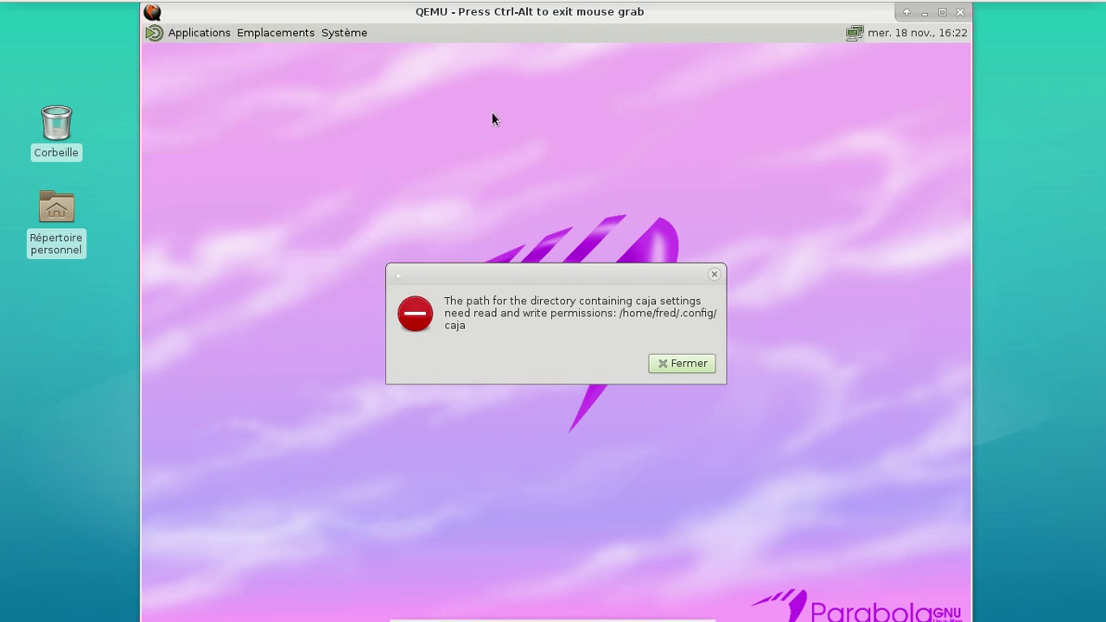
Reset the VM with system_reset from the QEMU monitor and boot Parabola to the tty1 login
key(ctrl+alt+2)
key(Up)
key(Return)
key(ctrl+alt+1)
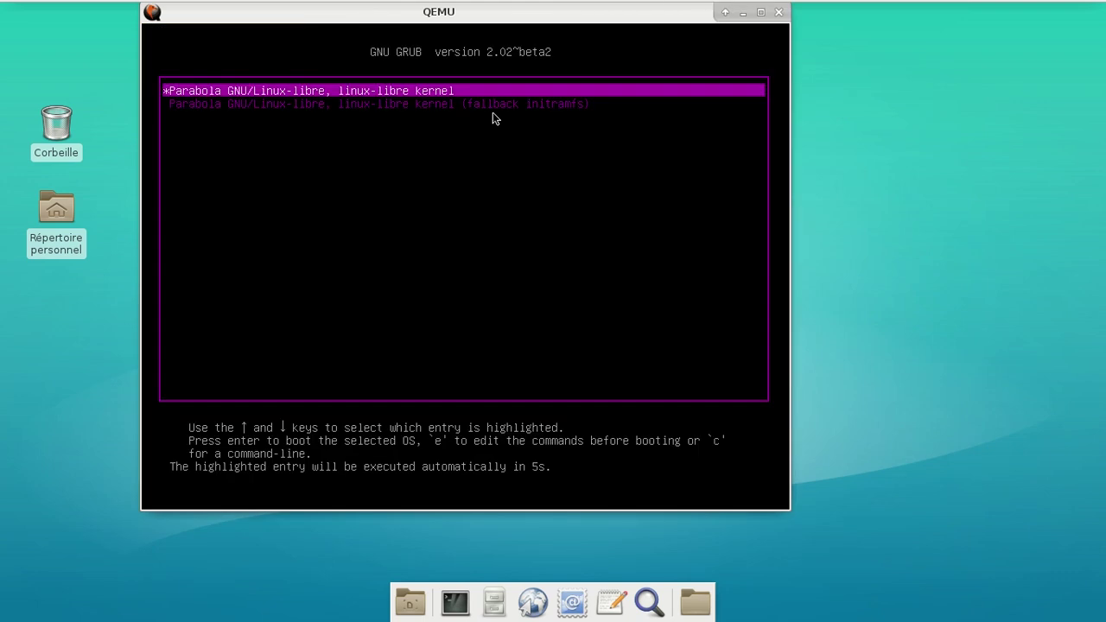
key(Return)
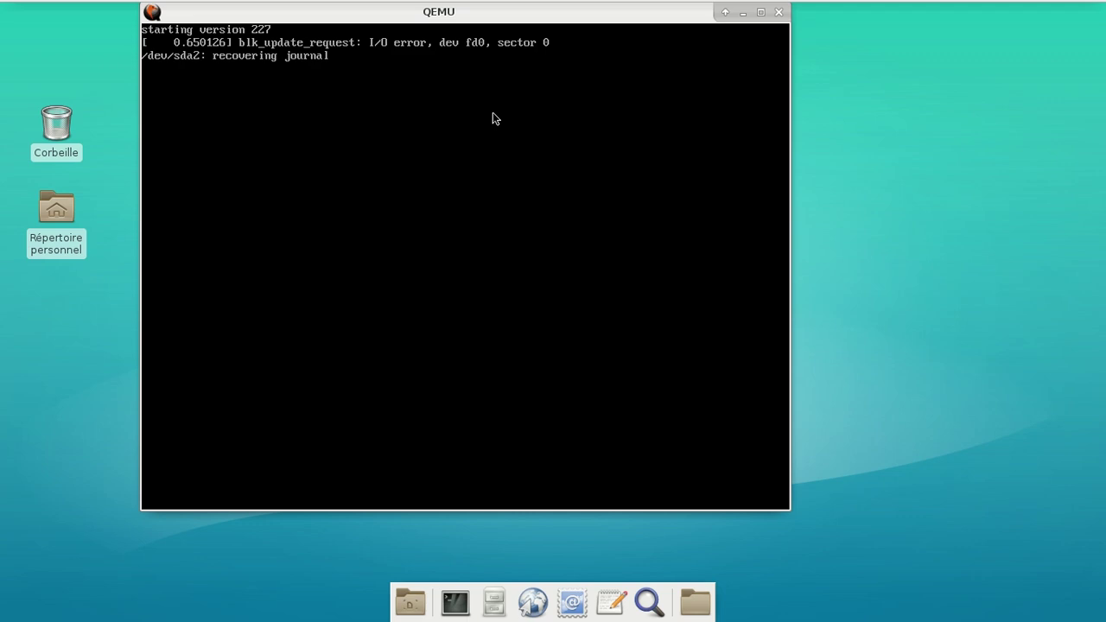
click(492, 112)
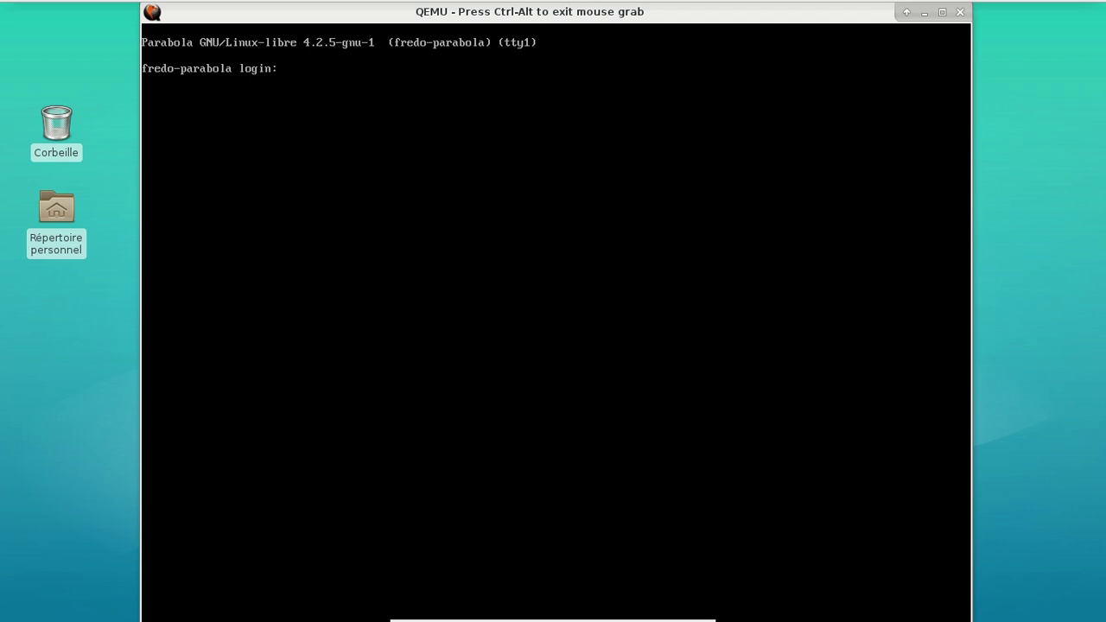
Log in as root and change into the user's home .config folder
text(root)
key(Return)
key(Return)
text(cd /*)
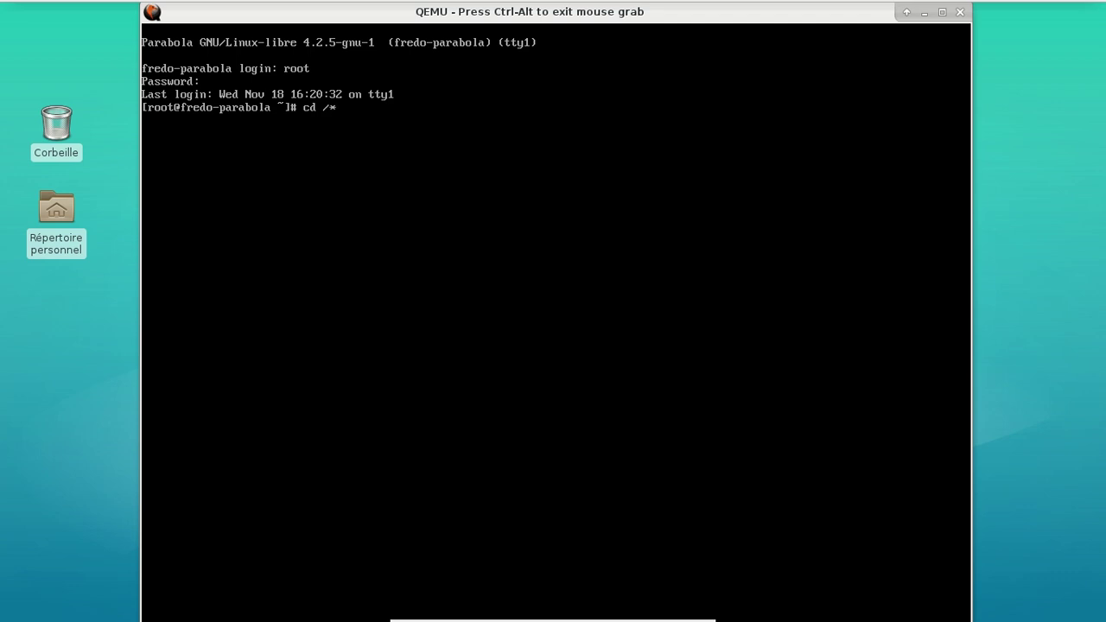
text(home/fre)
text(d)
key(Return)
text(cd .config/)
key(Return)
text(ls -alh)
key(Return)
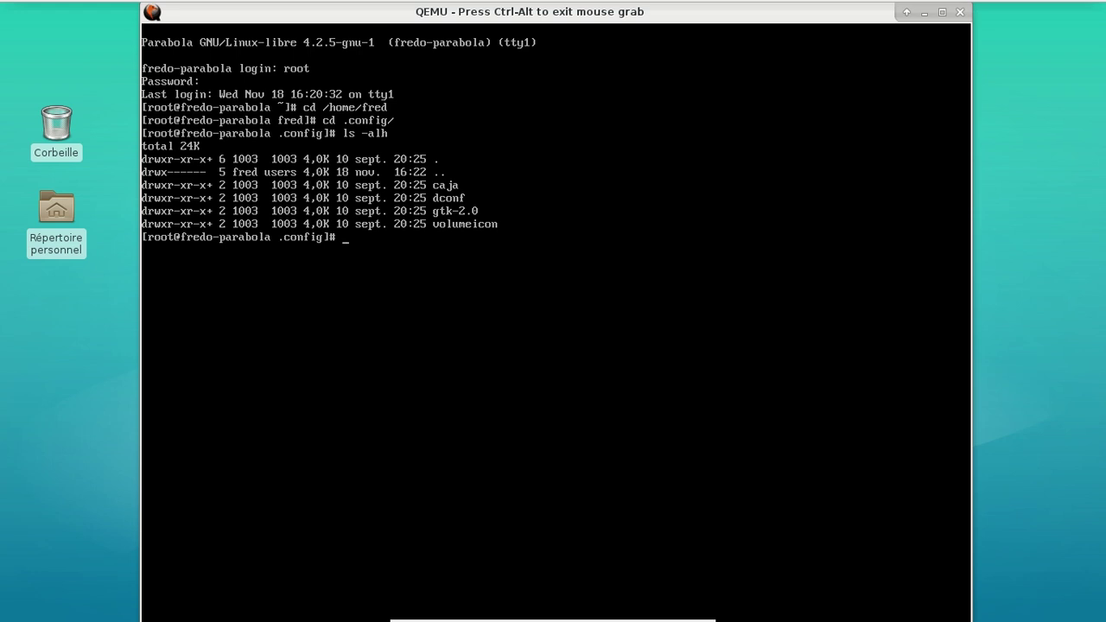
Run chmod -R +w * on .config, log out of root, and enter the regular username
text(chmod -R +w *)
key(Return)
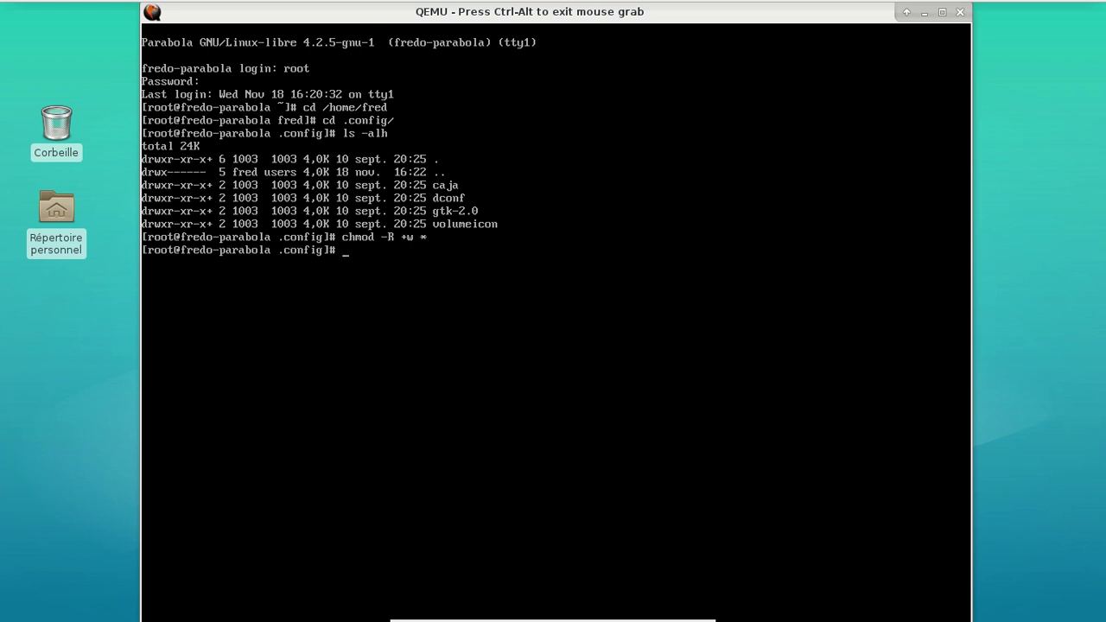
text(exit)
key(Return)
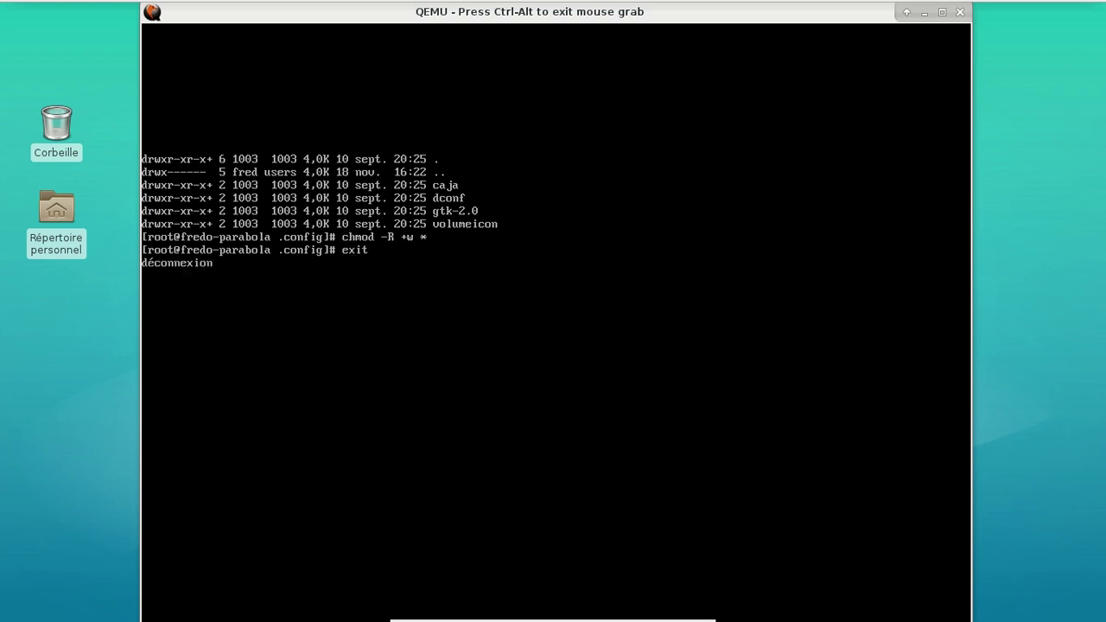
text(fredo-parabola login: f)
key(Return)
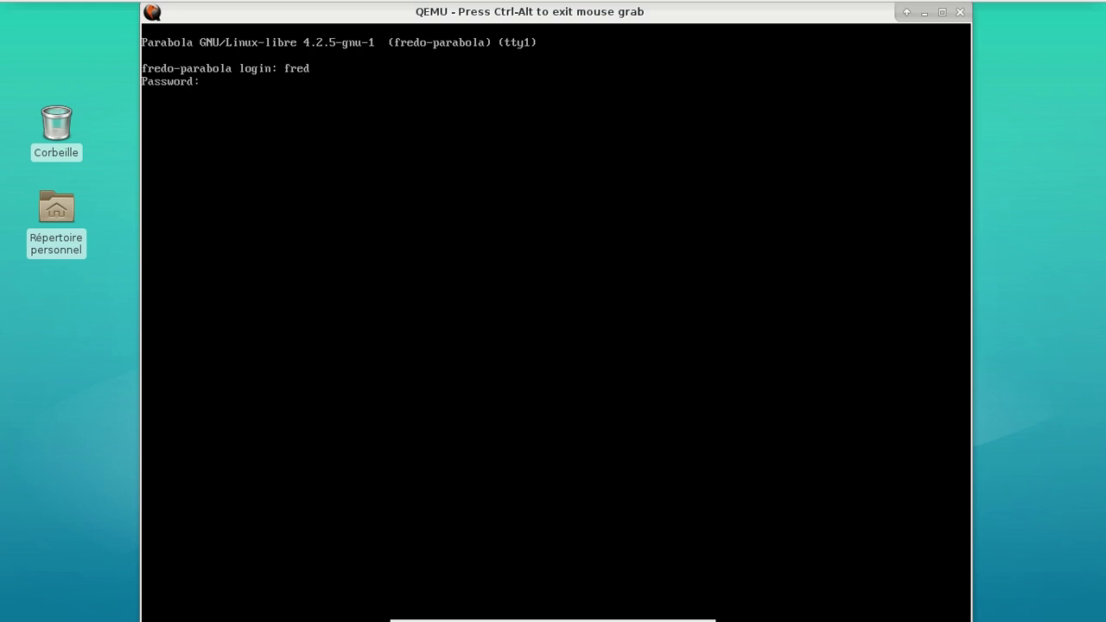
Log in as the user, dismiss the returning Caja permission error, then system_reset and reboot the guest
key(Return)
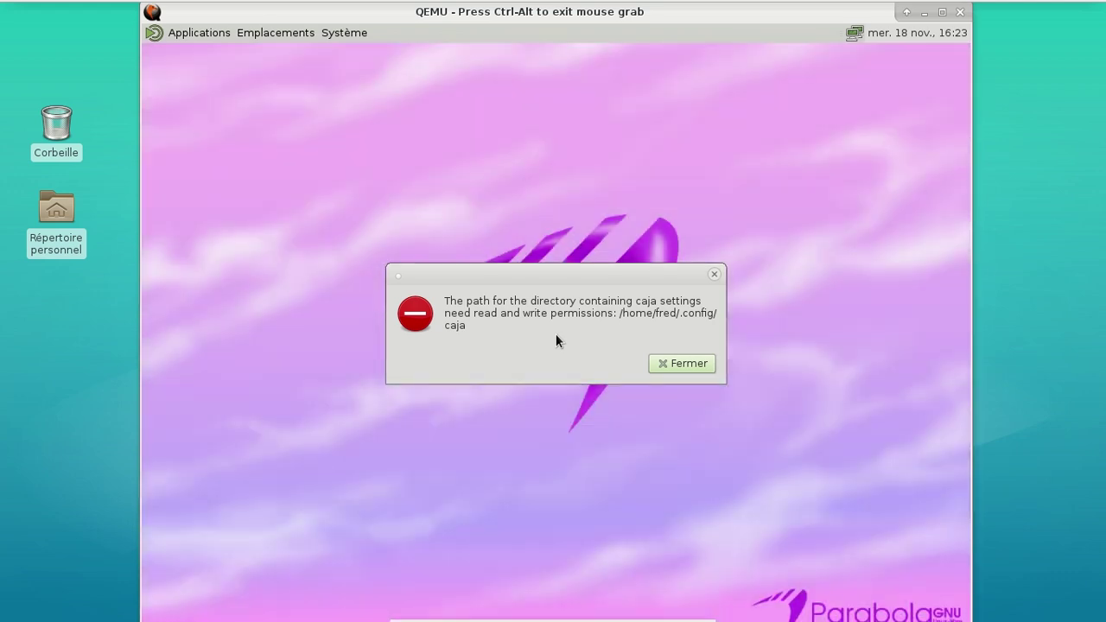
click(673, 365)
key(ctrl+alt+2)
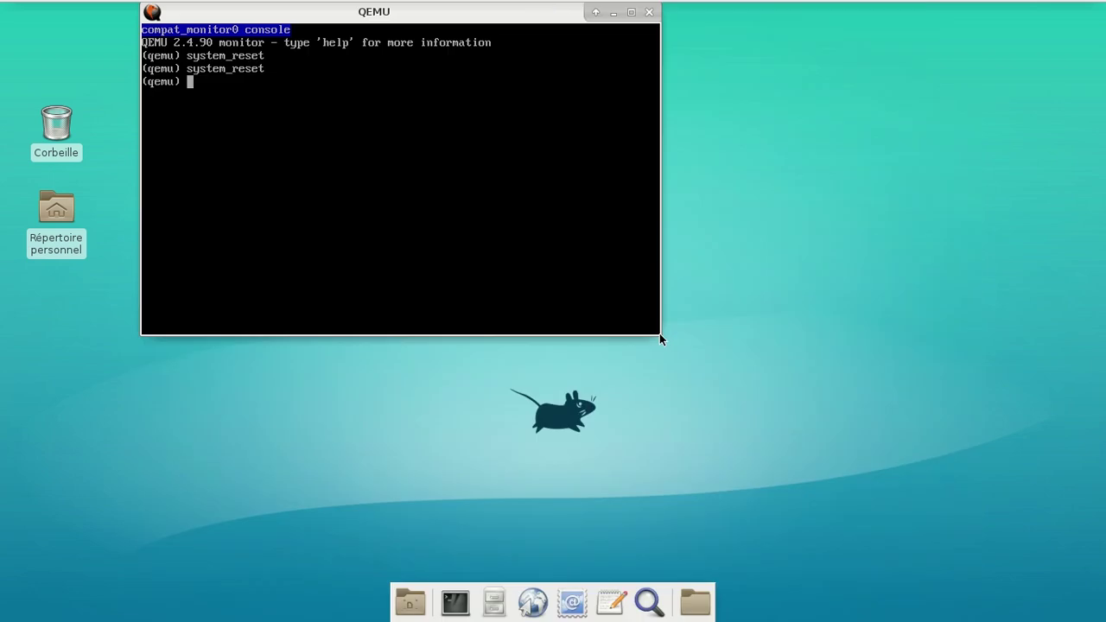
key(Up)
key(Return)
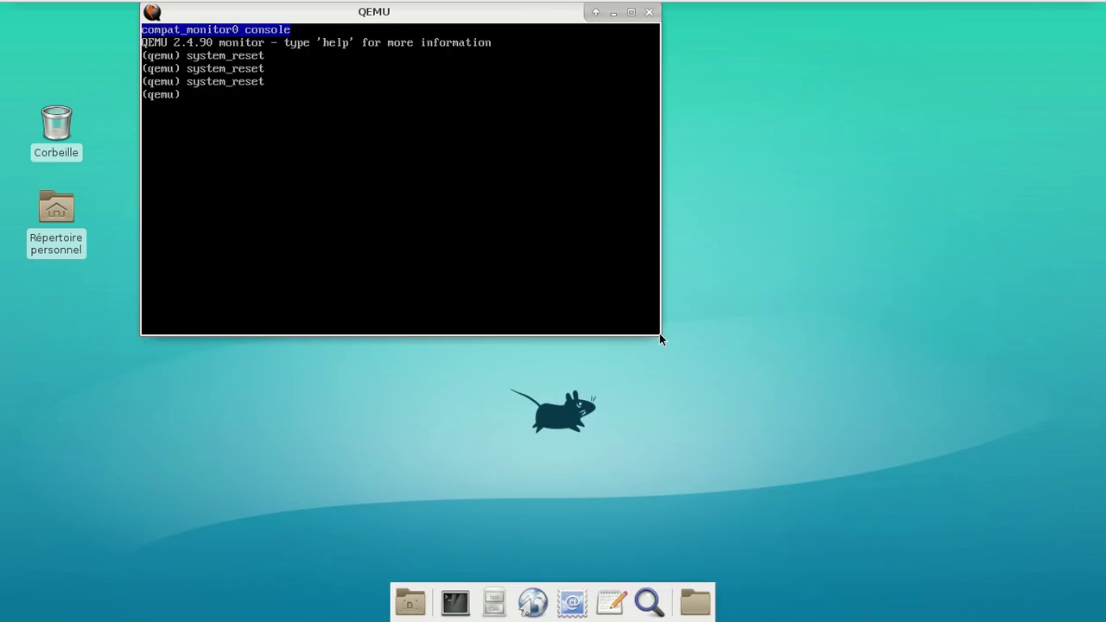
key(ctrl+alt+1)
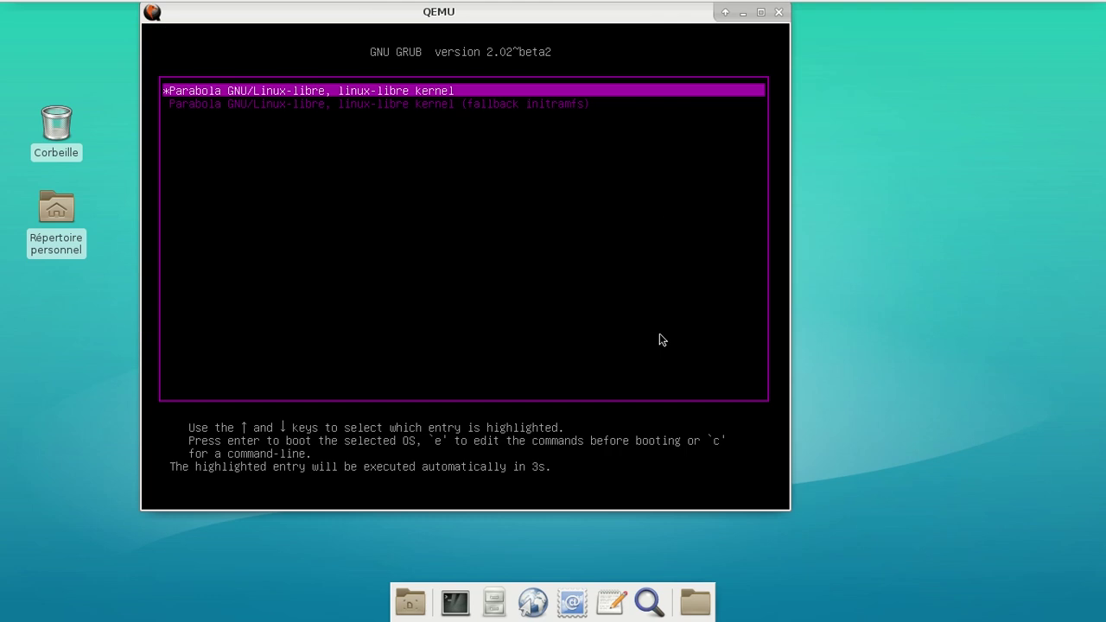
key(Return)
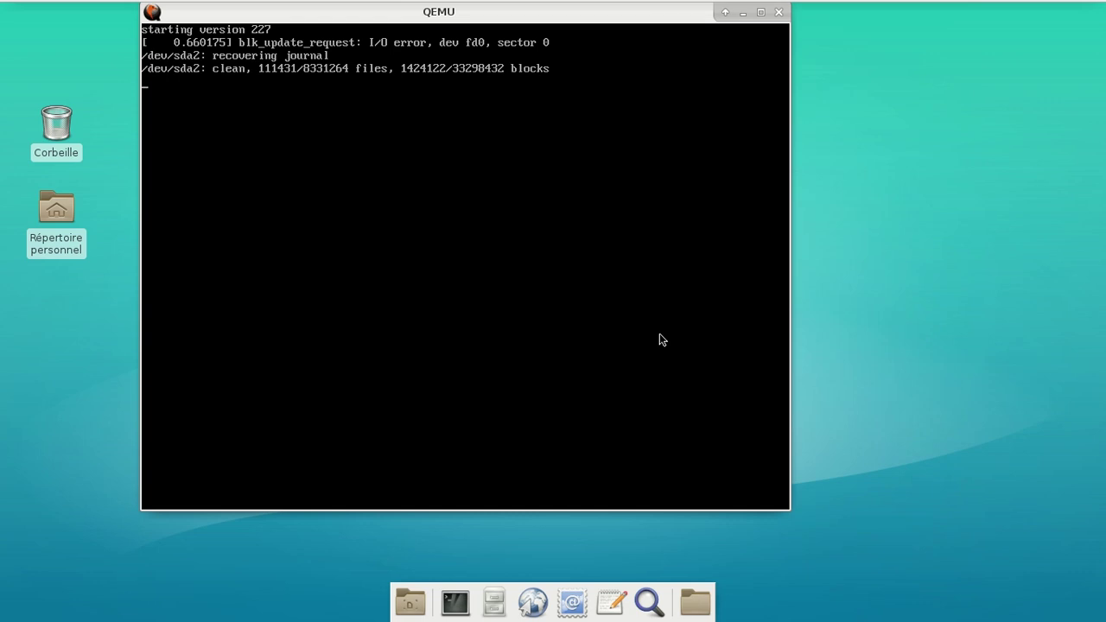
click(662, 340)
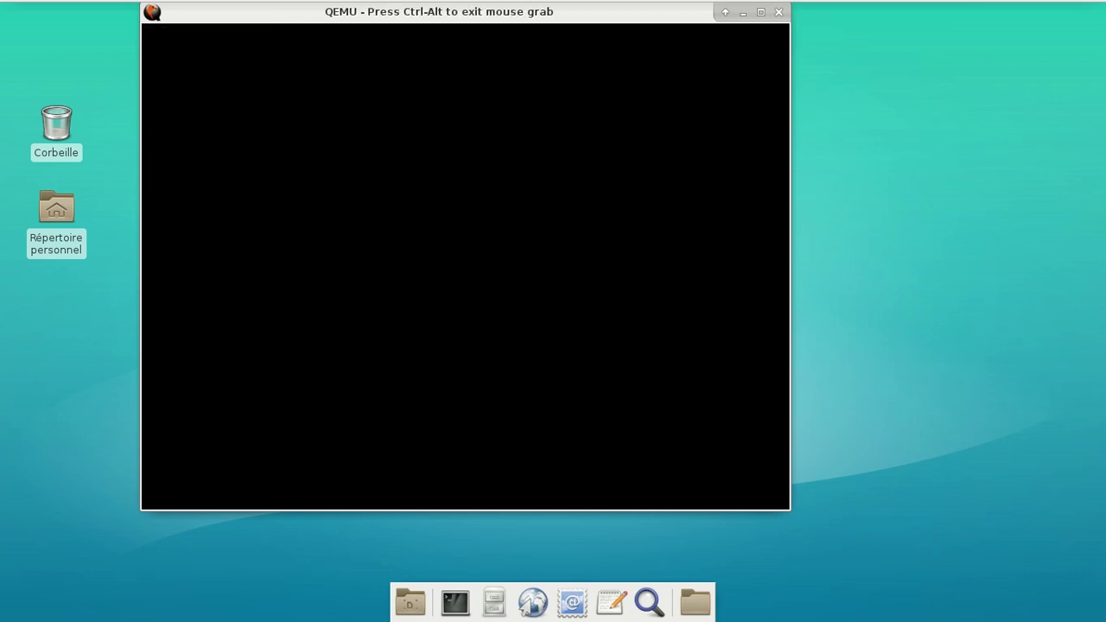
Log in to the console as root after correcting the mistyped login name
text(rooot)
key(Return)
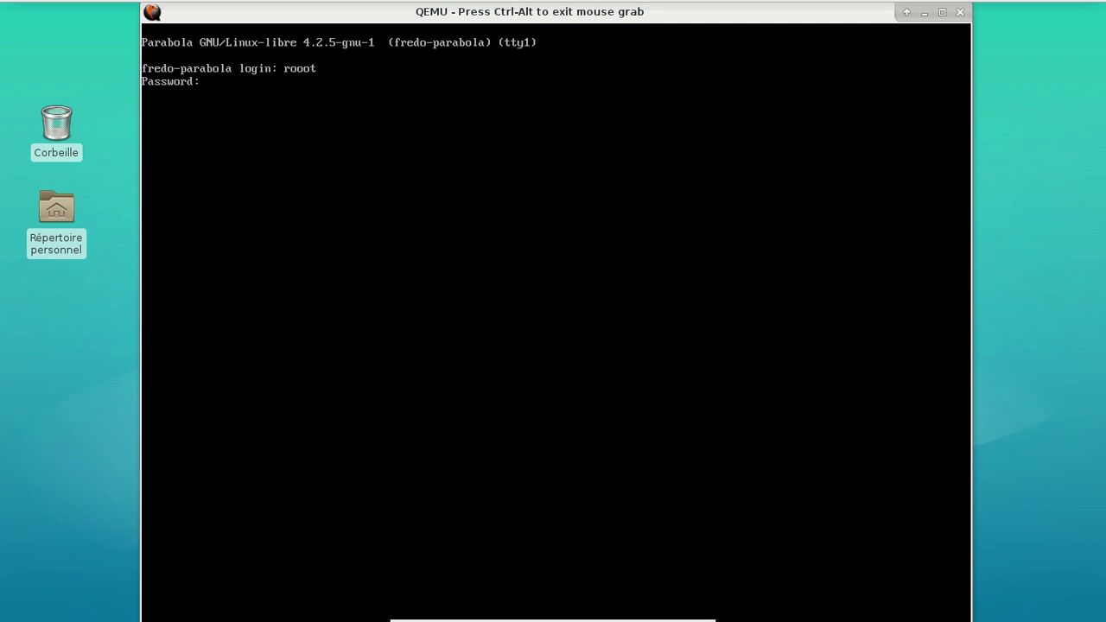
text(root)
key(Return)
key(Return)
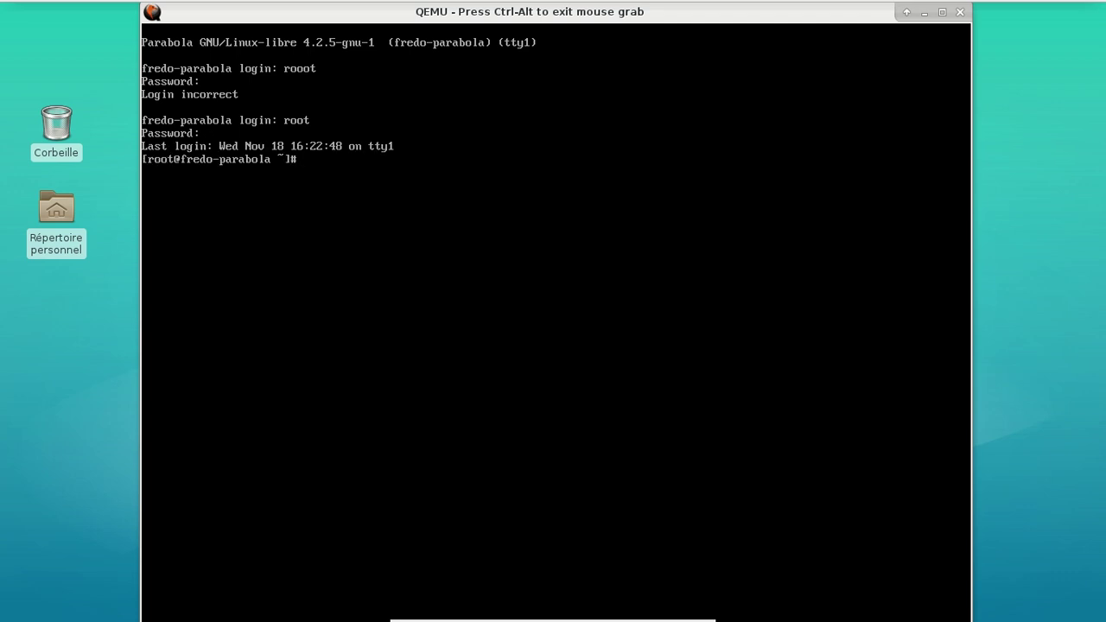
text(cd /home/fred/)
Change into the user's .config folder and list its contents with ls -alh
key(Return)
text(cd con)
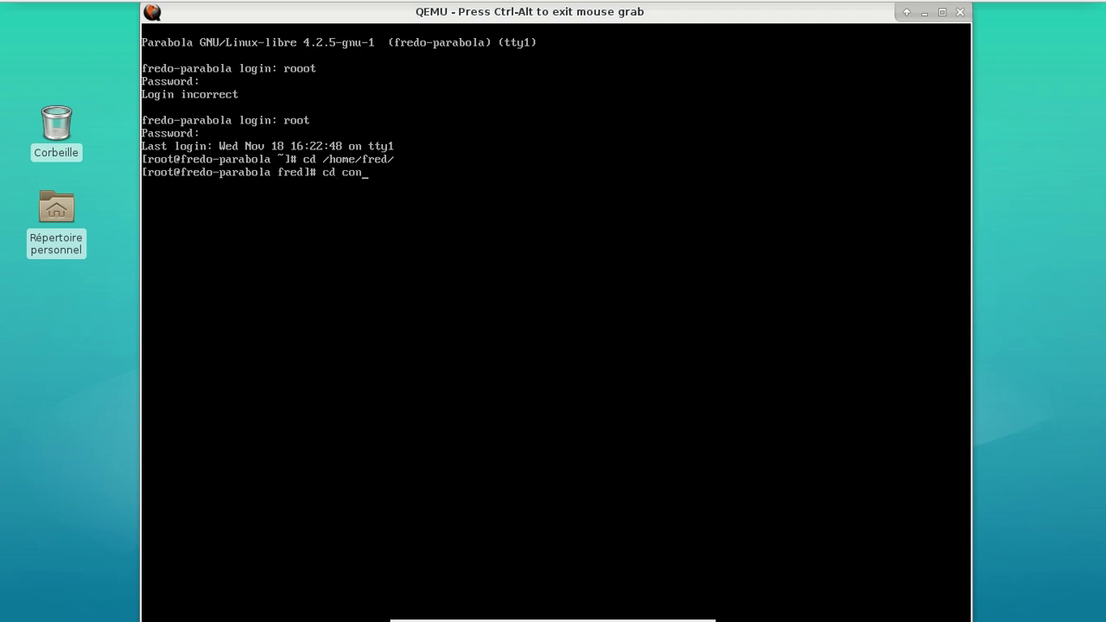
key(BackSpace)
key(BackSpace)
key(BackSpace)
text(.config)
key(BackSpace)
text(ig)
key(Return)
text(ls)
key(Return)
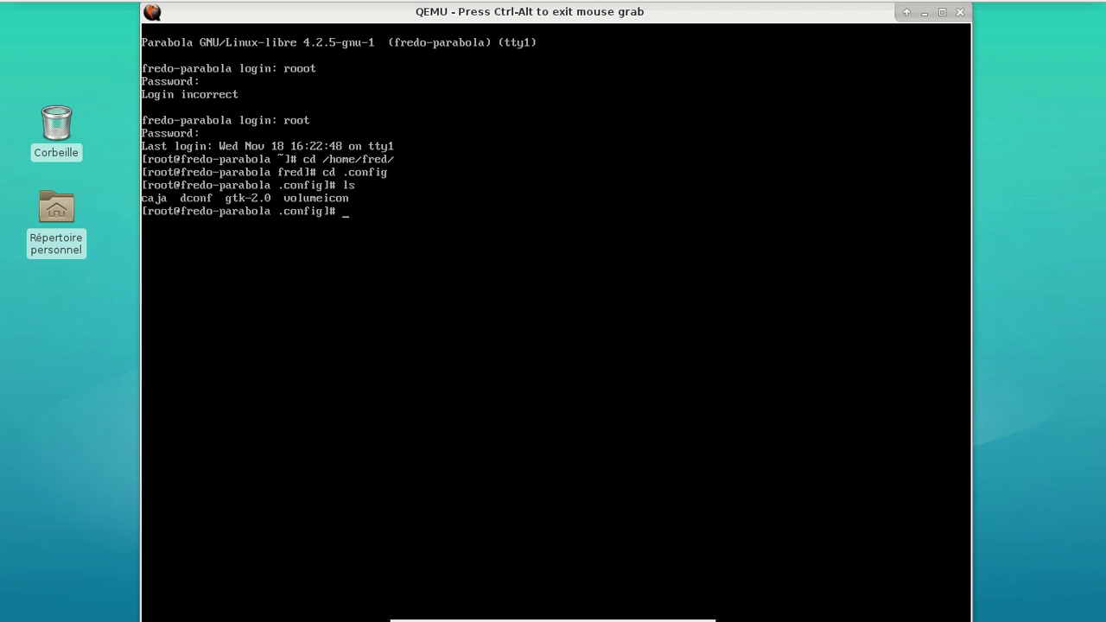
text(ls -aml)
key(BackSpace)
key(BackSpace)
text(lh)
key(Return)
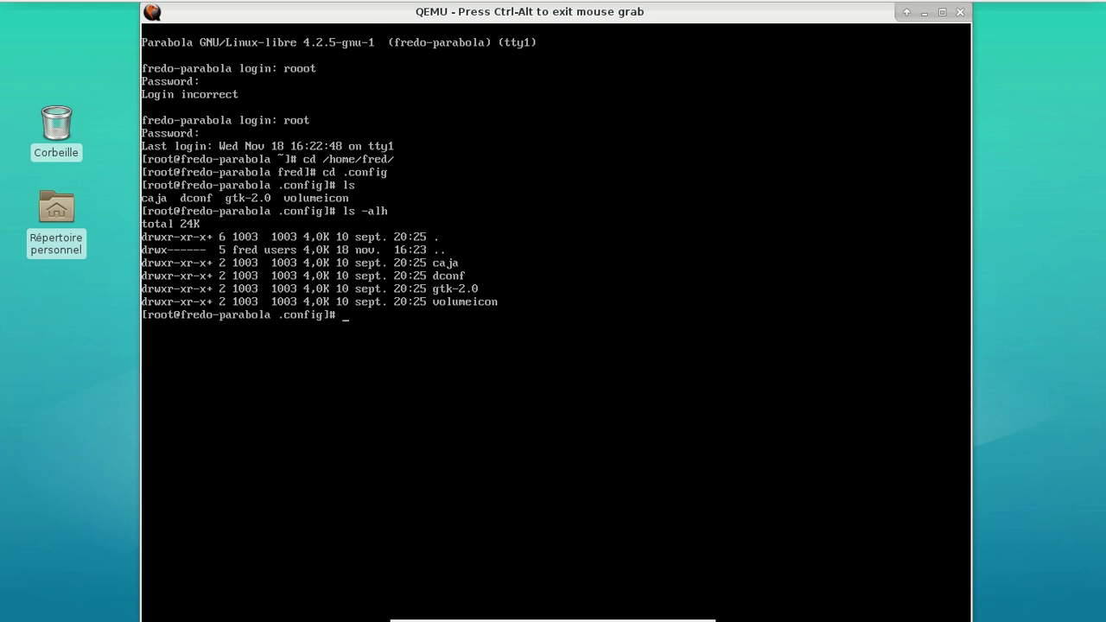
Run the corrected chmod -R +w * on .config, verify with ls -alh, and enter pacman -S mc
text(chmod -R * +w)
key(Return)
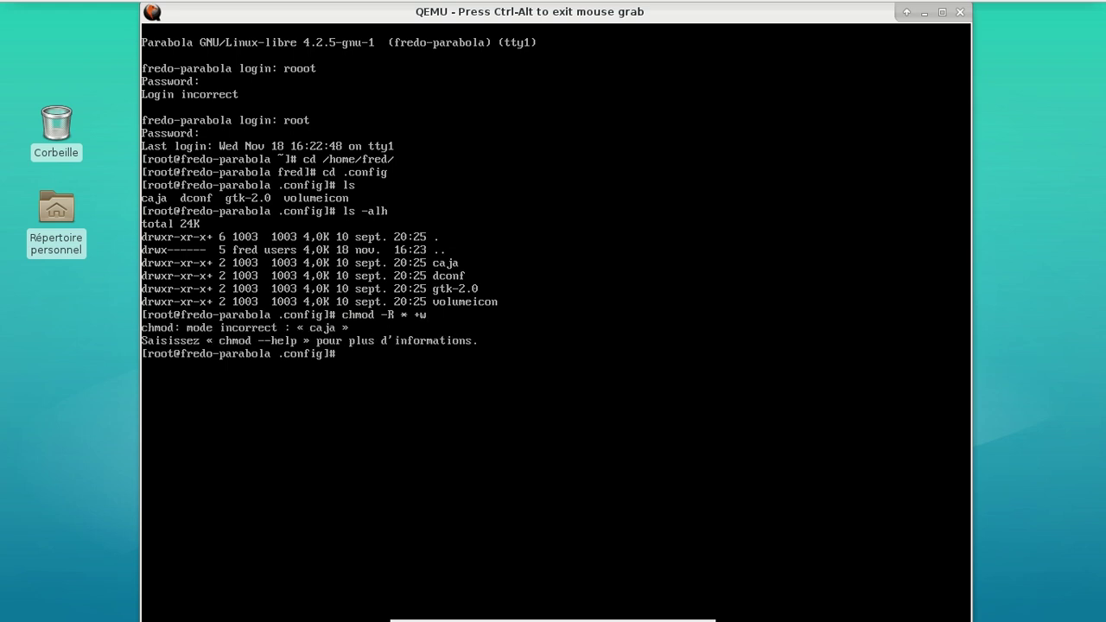
key(Up)
key(BackSpace)
key(BackSpace)
key(BackSpace)
text(+w)
key(Return)
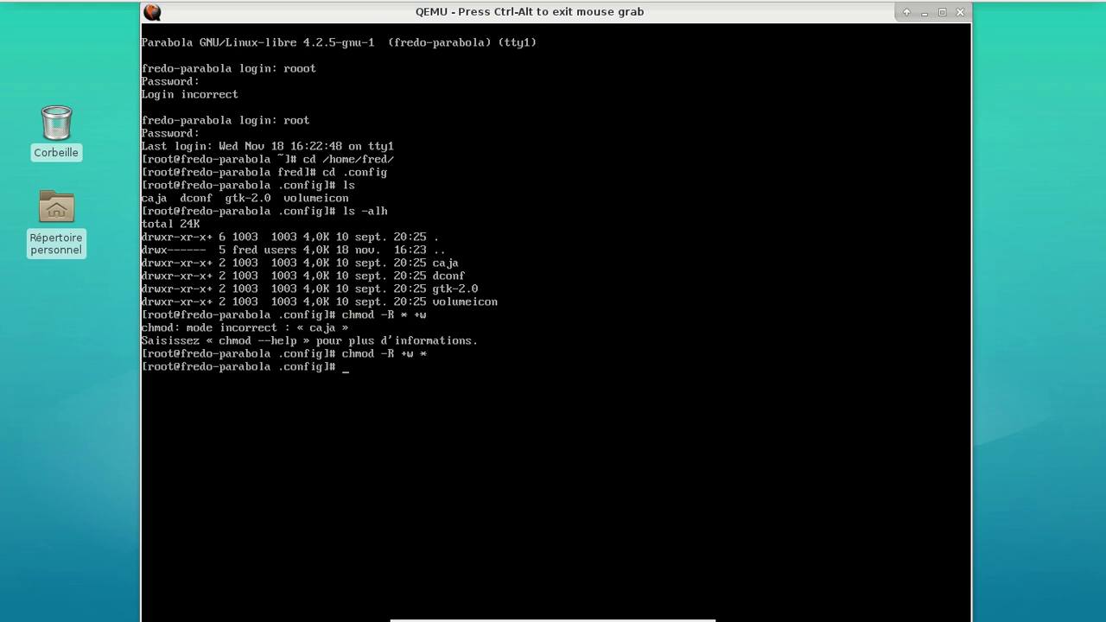
text(ls -alh)
key(Return)
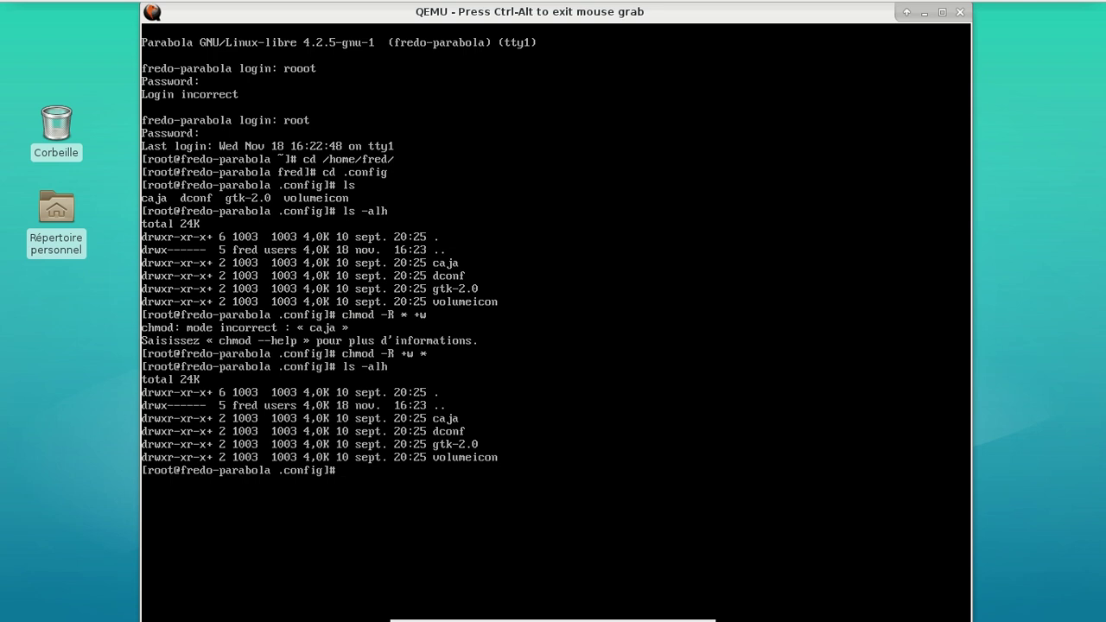
text(pacman -S mc)
Install the mc package with pacman and launch Midnight Commander in .config
key(Return)
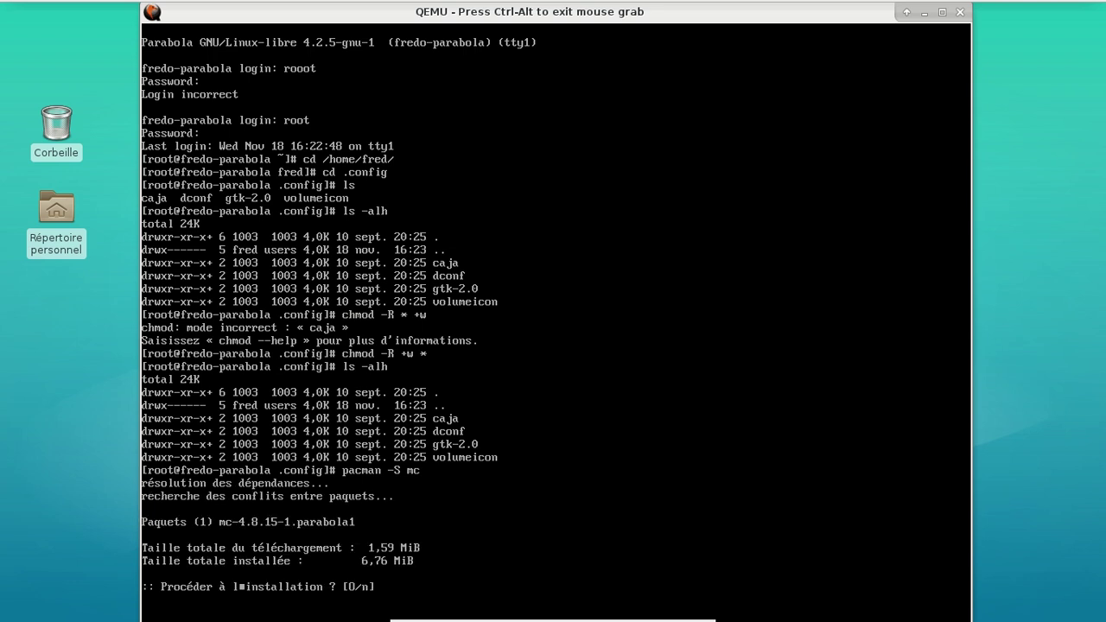
key(Return)
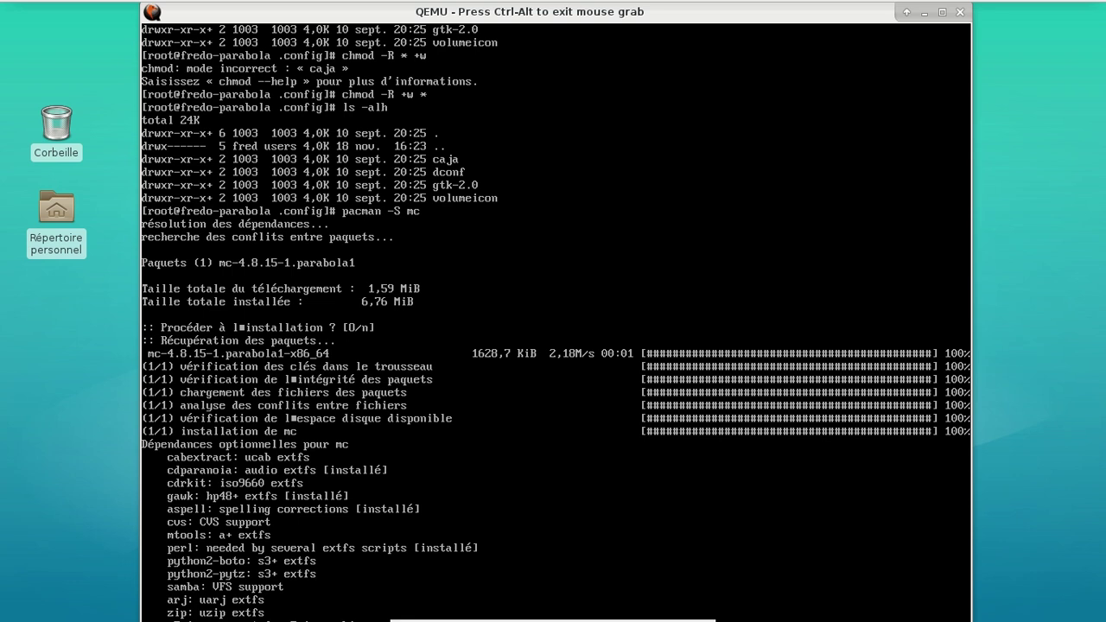
key(ctrl+l)
text(mc)
key(Return)
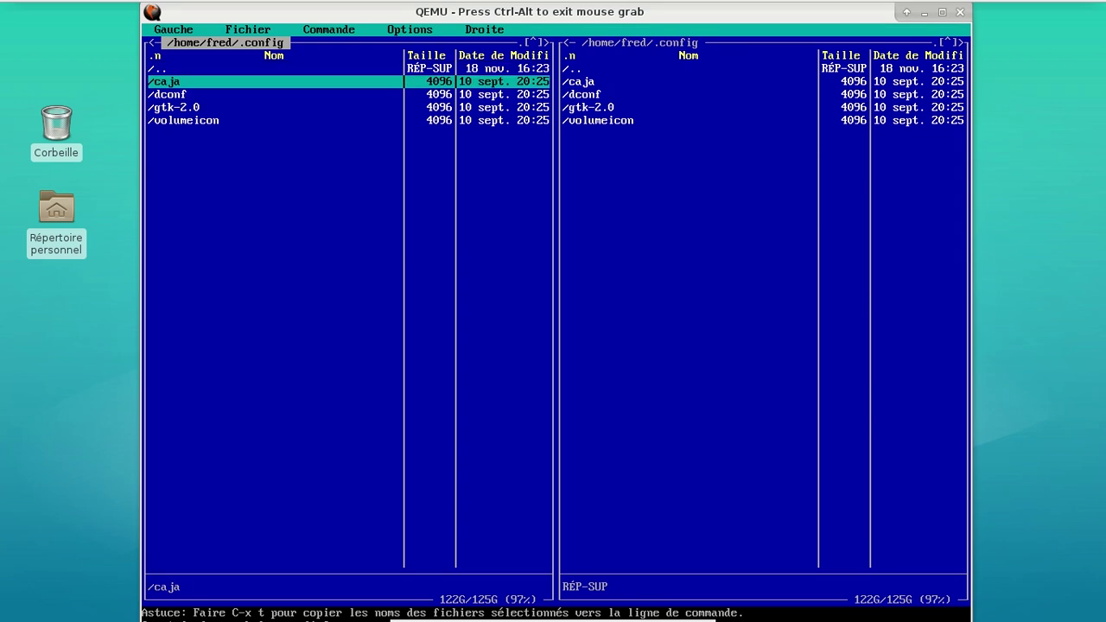
Browse Midnight Commander's menus, cancel caja's ownership dialog, and step into caja and back
key(F9)
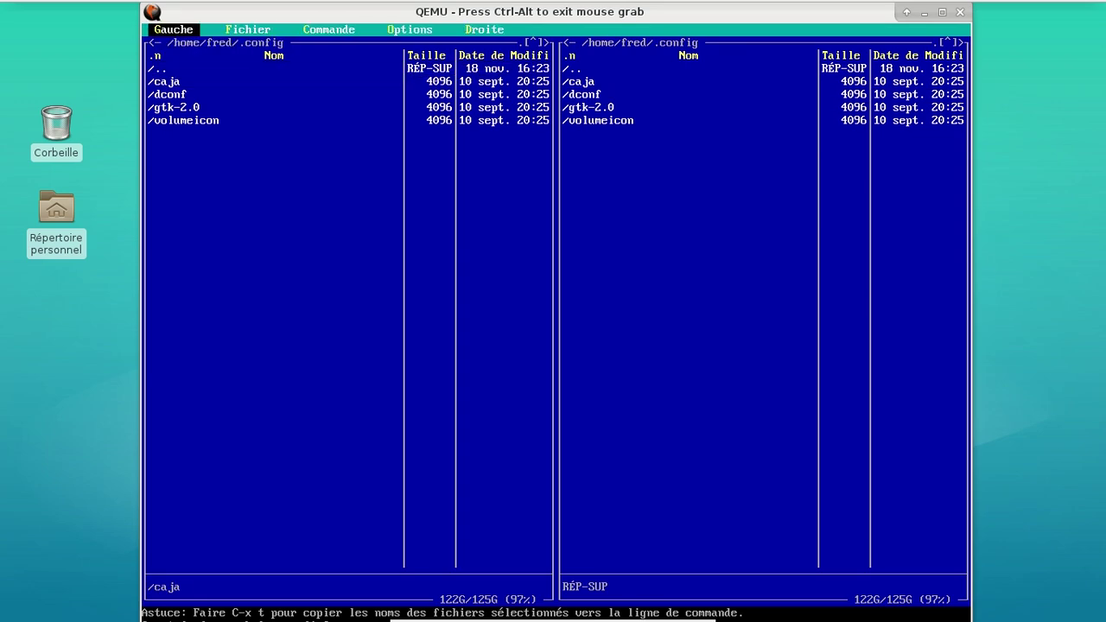
key(Down)
key(Down)
key(Up)
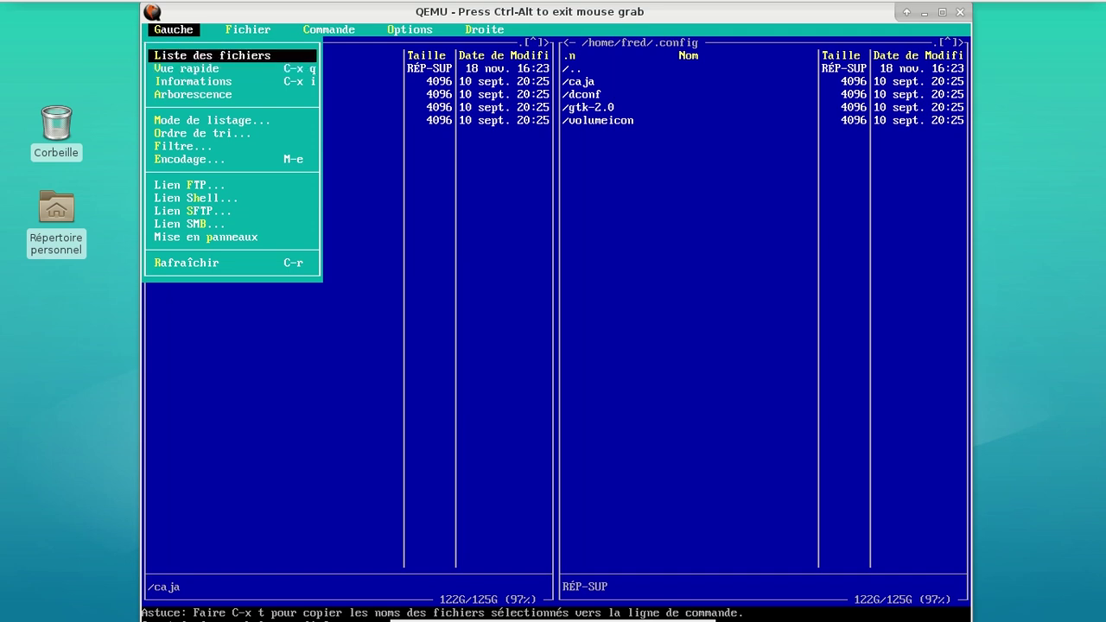
key(Right)
key(Right)
key(Left)
key(Down)
key(Down)
key(Down)
key(Down)
key(Down)
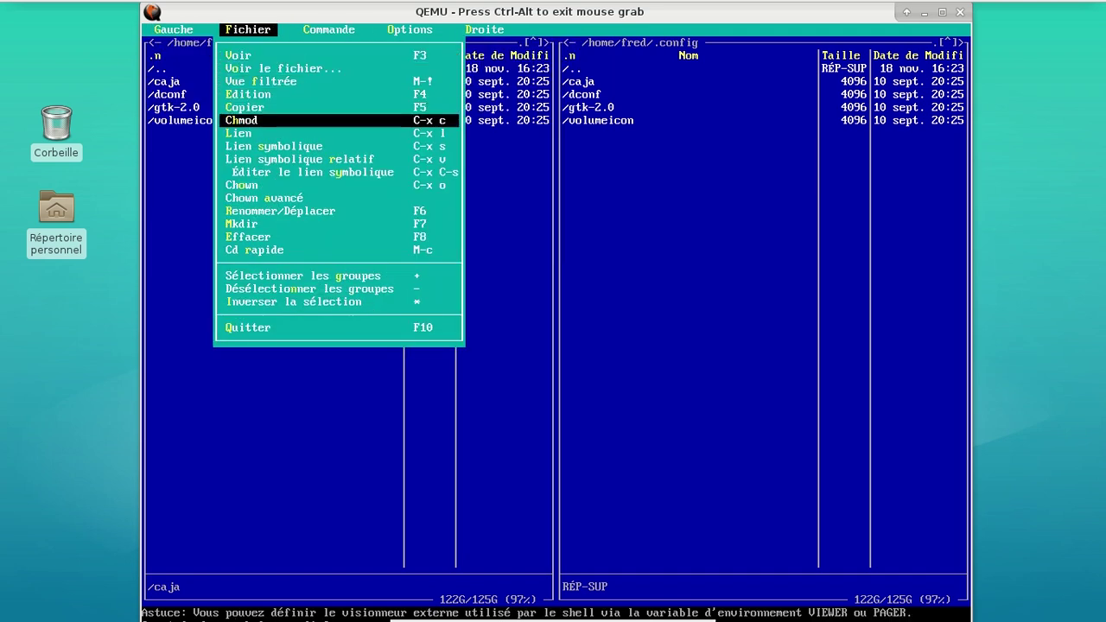
key(Down)
key(Down)
key(Down)
key(Down)
key(Down)
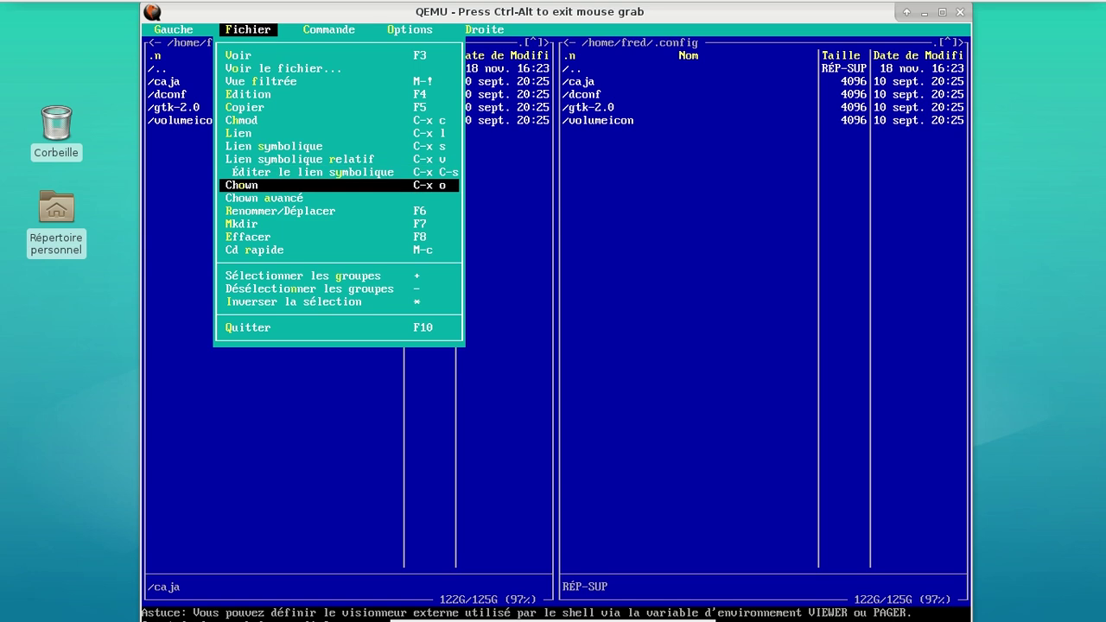
key(Return)
key(Tab)
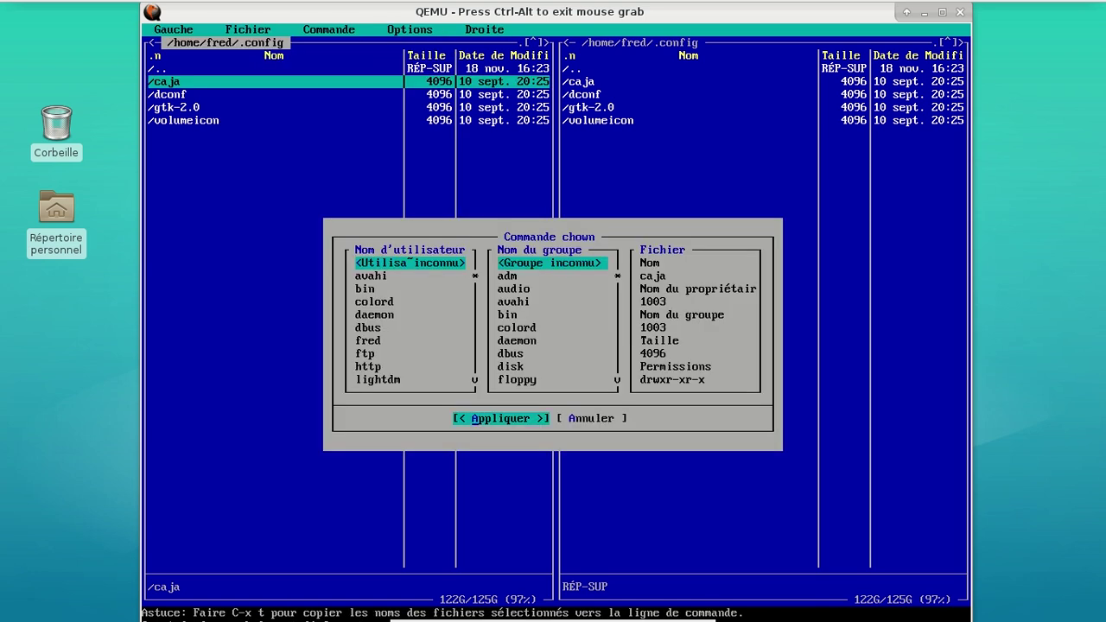
key(Tab)
key(Return)
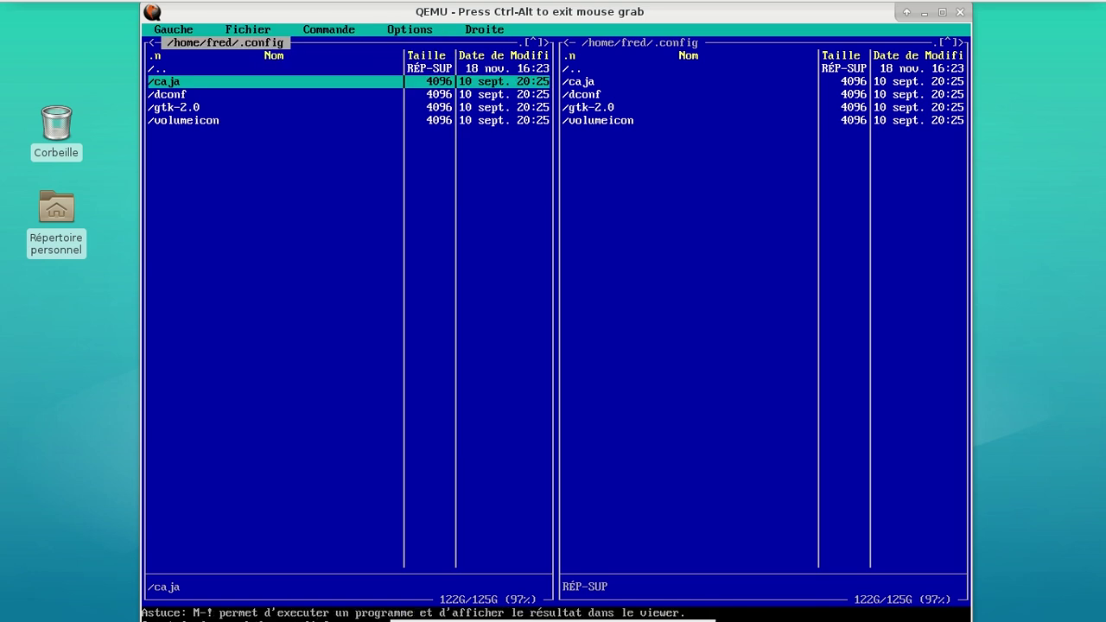
key(Return)
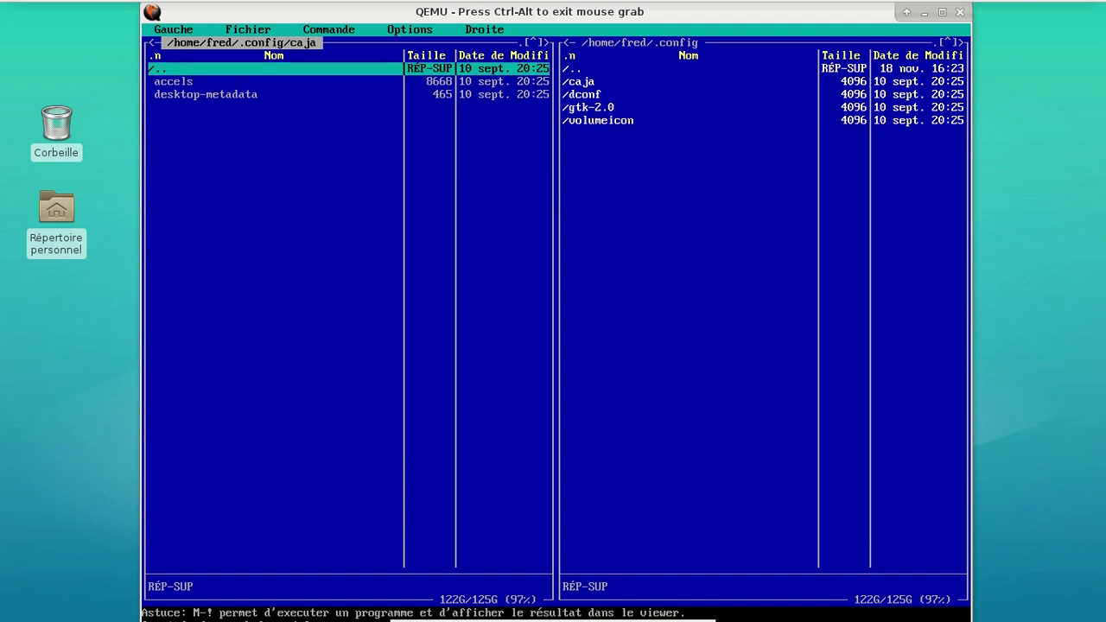
key(Return)
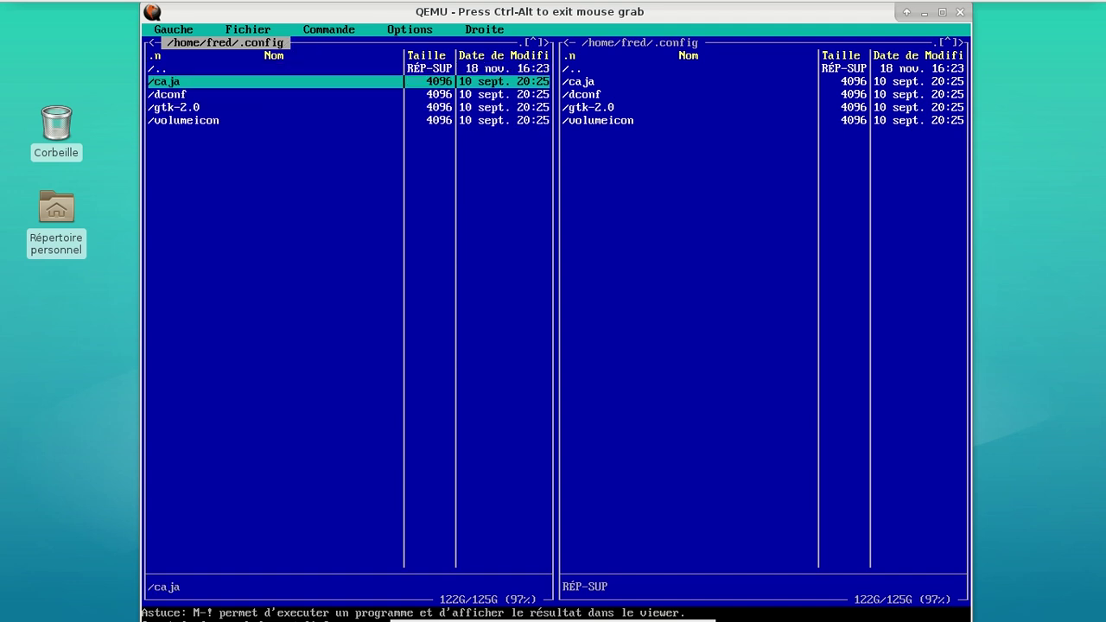
Grant group and others write permission on caja via Chmod, applying 40777
key(F9)
key(Right)
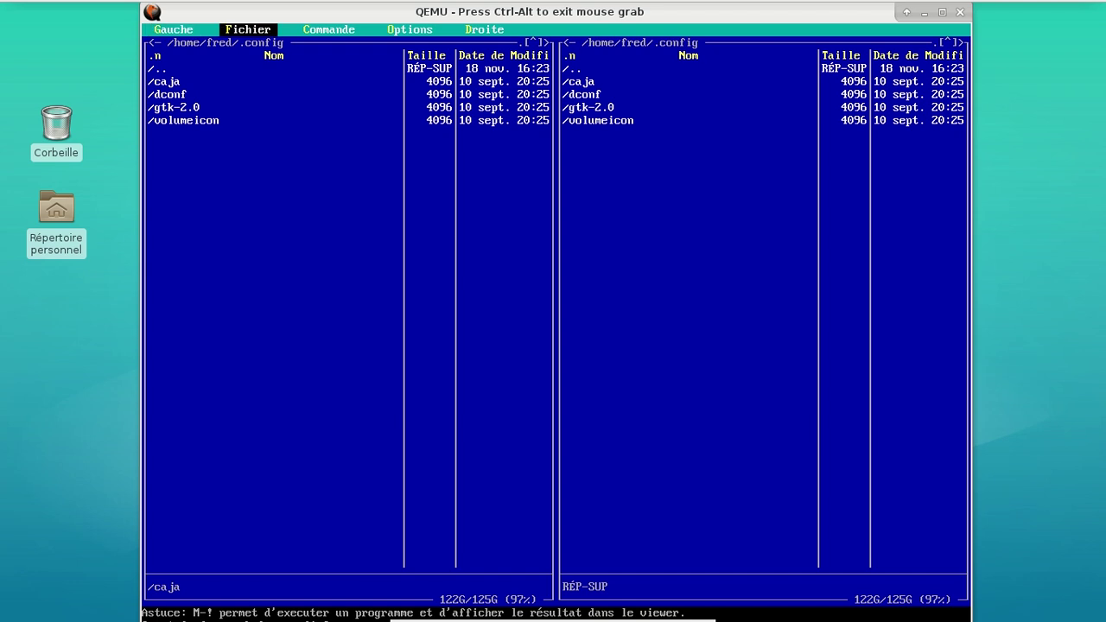
key(Return)
key(Up)
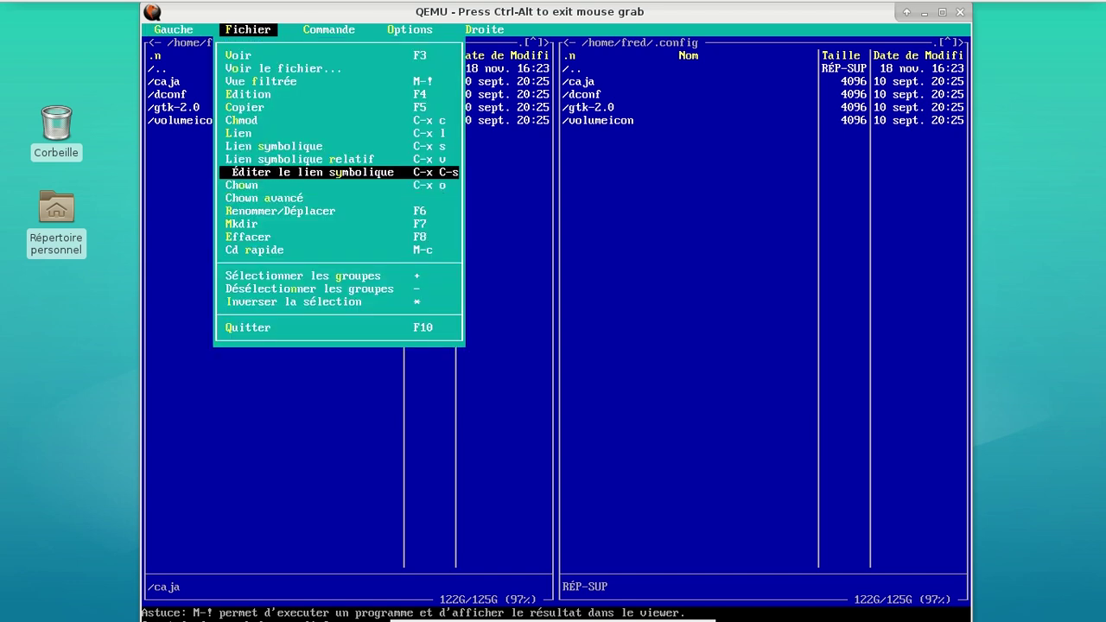
key(Up)
key(Up)
key(Up)
key(Up)
key(Return)
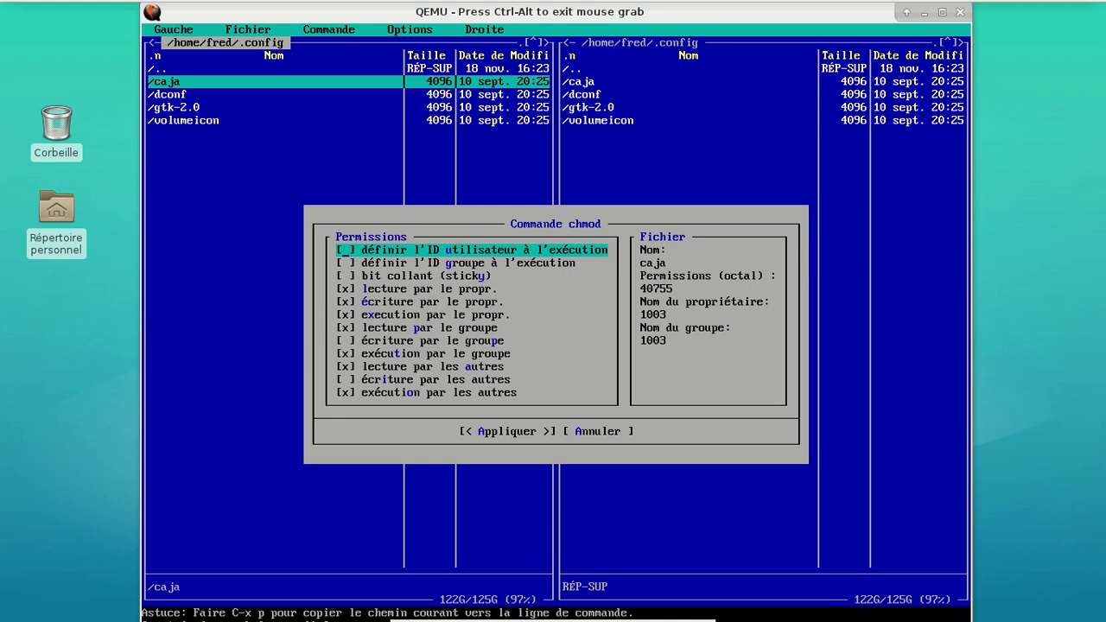
key(Down)
key(Down)
key(Down)
key(Down)
key(Down)
key(Down)
key(Down)
key(Down)
key(Down)
key(Down)
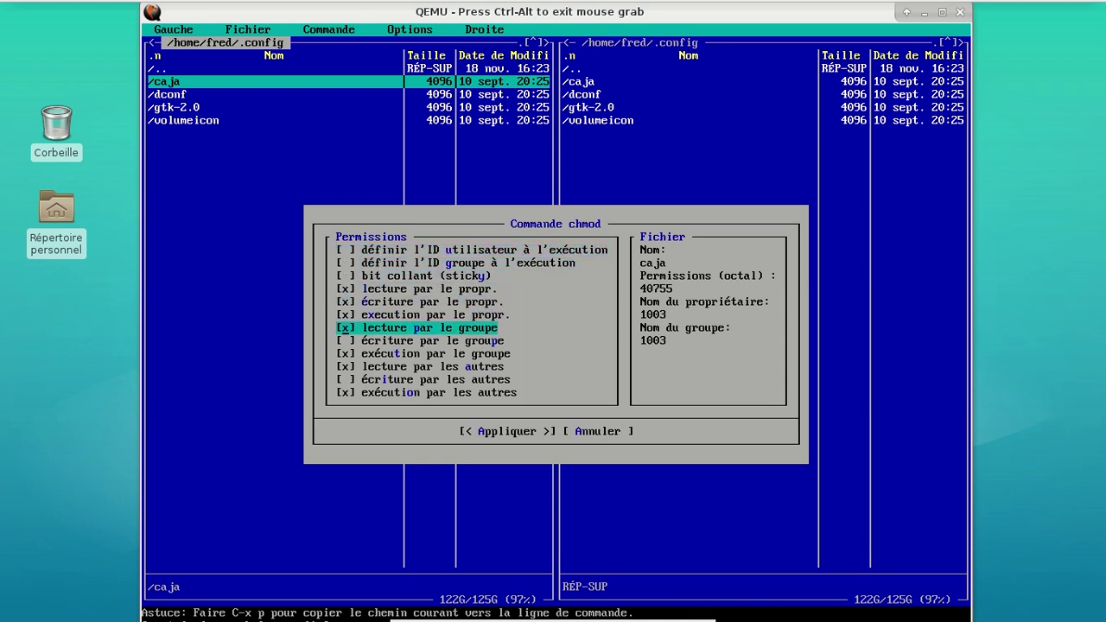
key(Up)
key(Up)
key(Up)
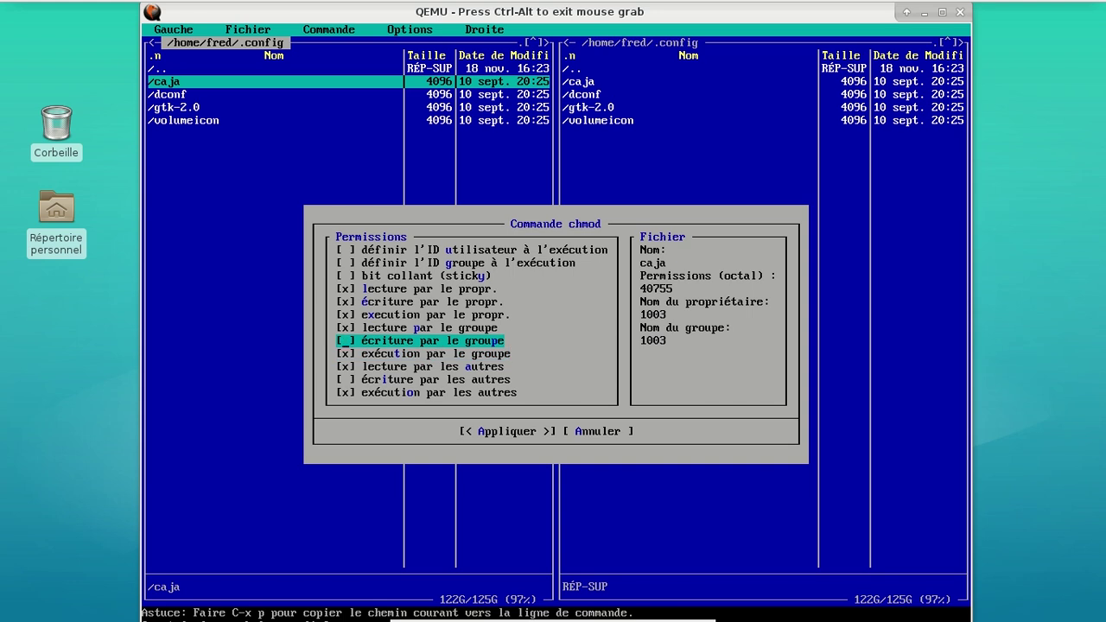
key(space)
key(Down)
key(Down)
key(Down)
key(space)
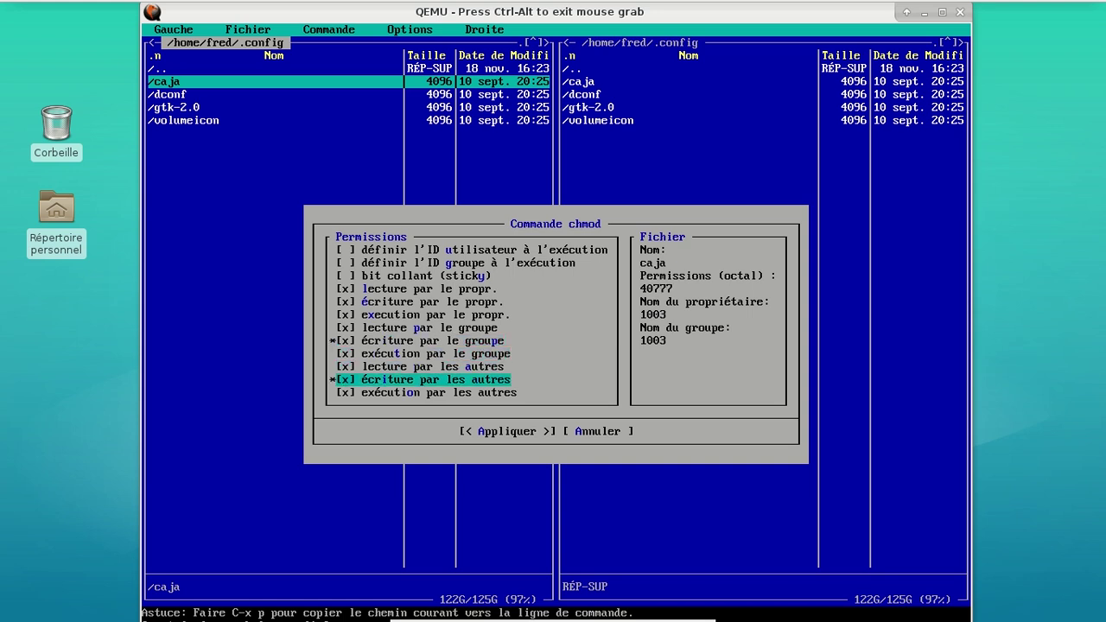
key(Down)
key(Down)
key(Return)
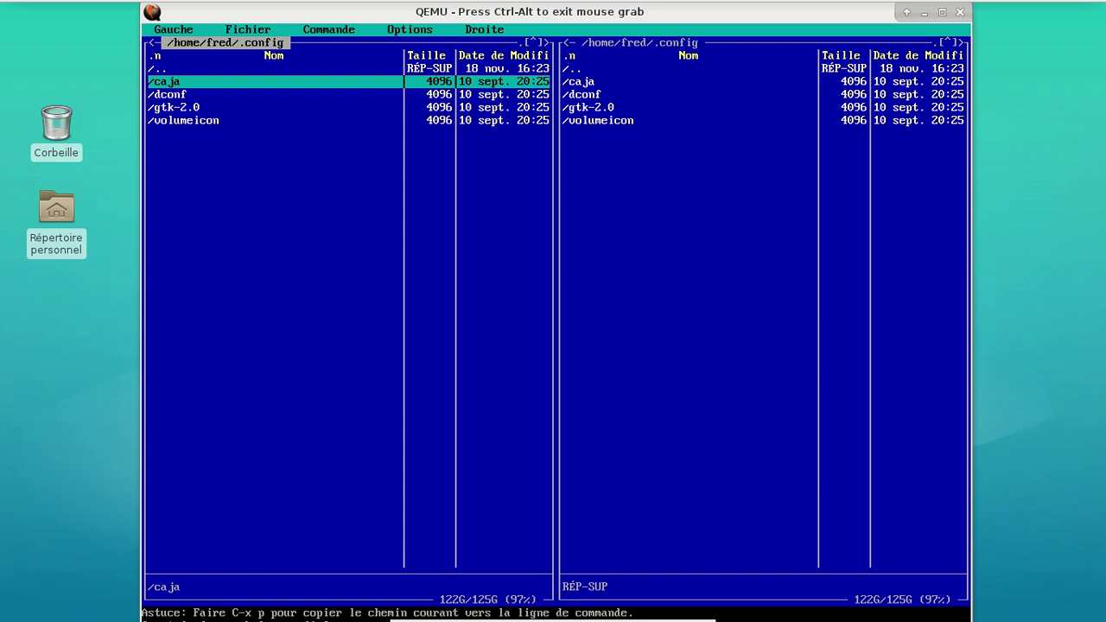
Quit Midnight Commander, log out of root, and log in as the regular user
key(F10)
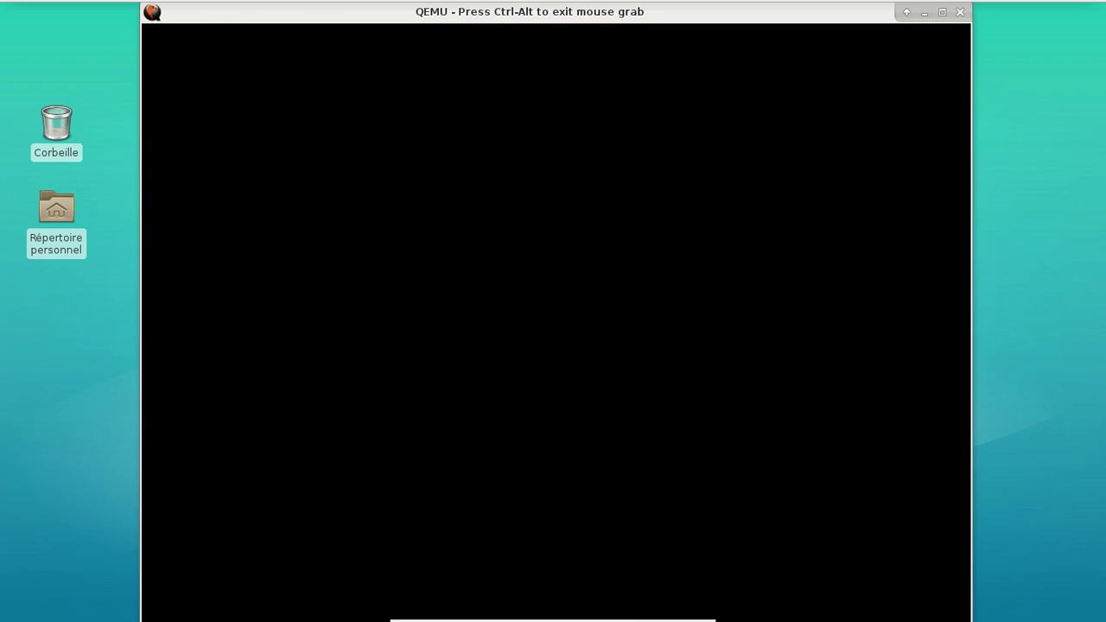
text(exit)
key(Return)
text(fredo-parabola login: fre)
key(Return)
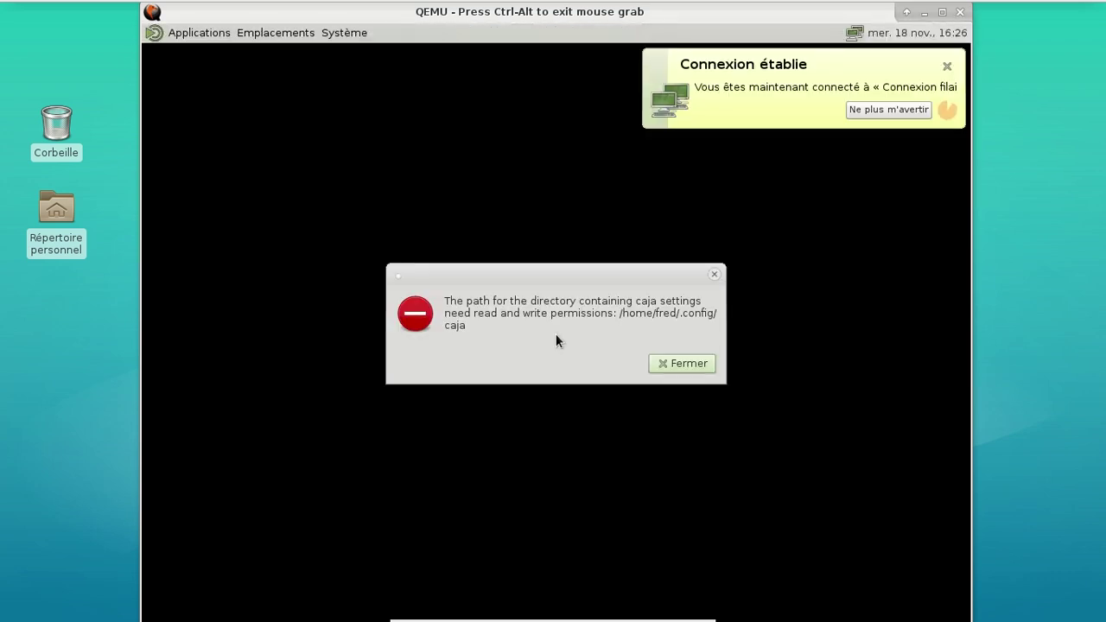
Dismiss the recurring caja permission error, system_reset the VM, and boot back to the tty1 login
click(650, 364)
key(ctrl+alt+2)
key(Up)
key(Return)
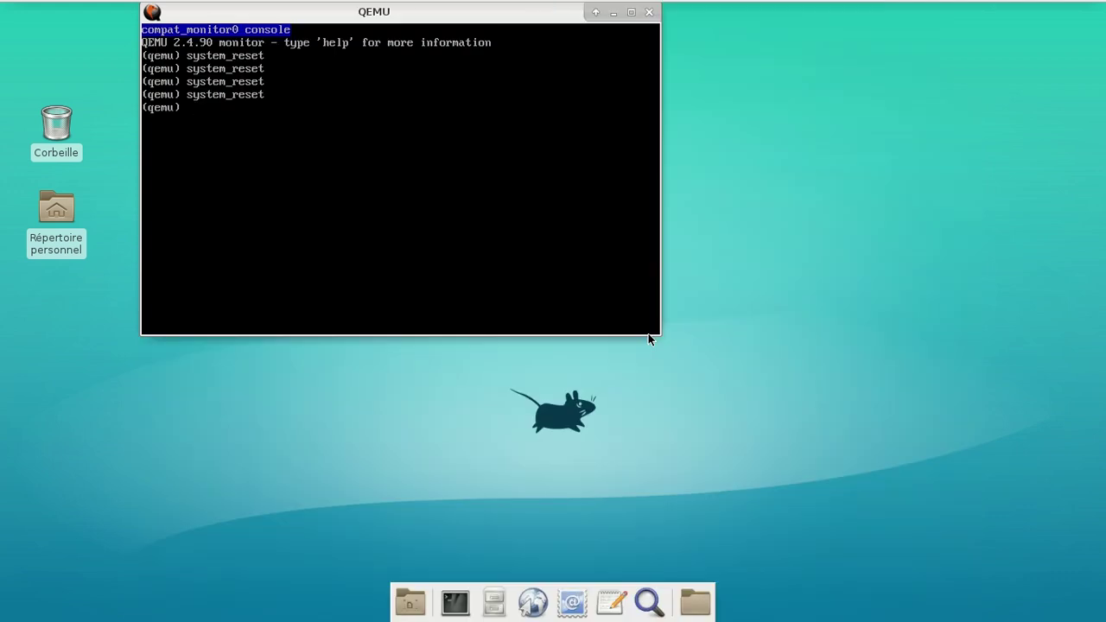
key(ctrl+alt+1)
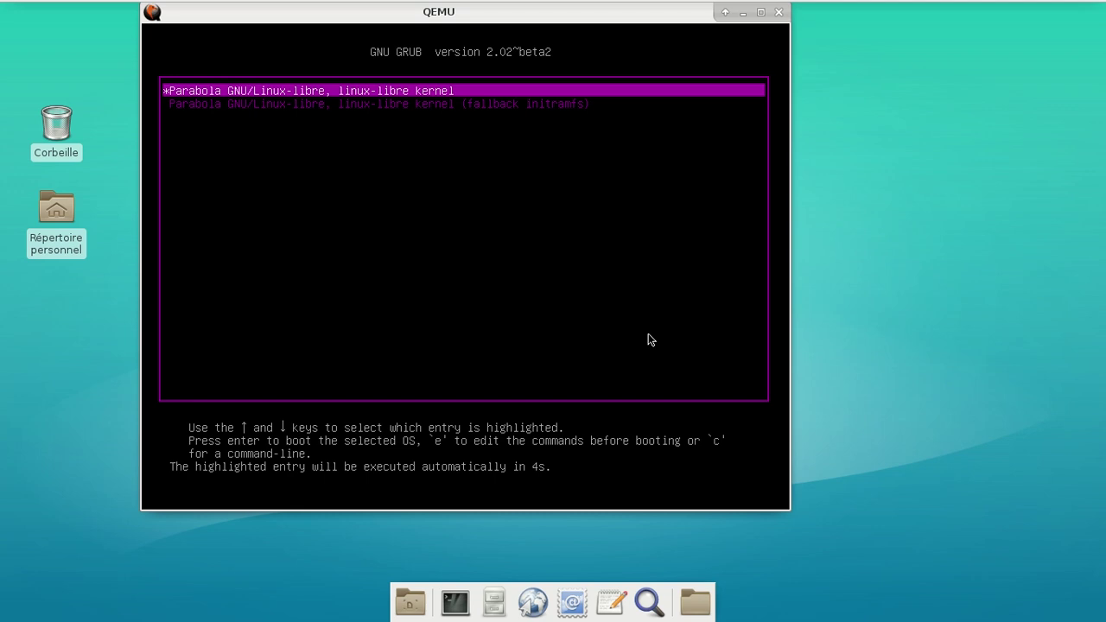
key(Return)
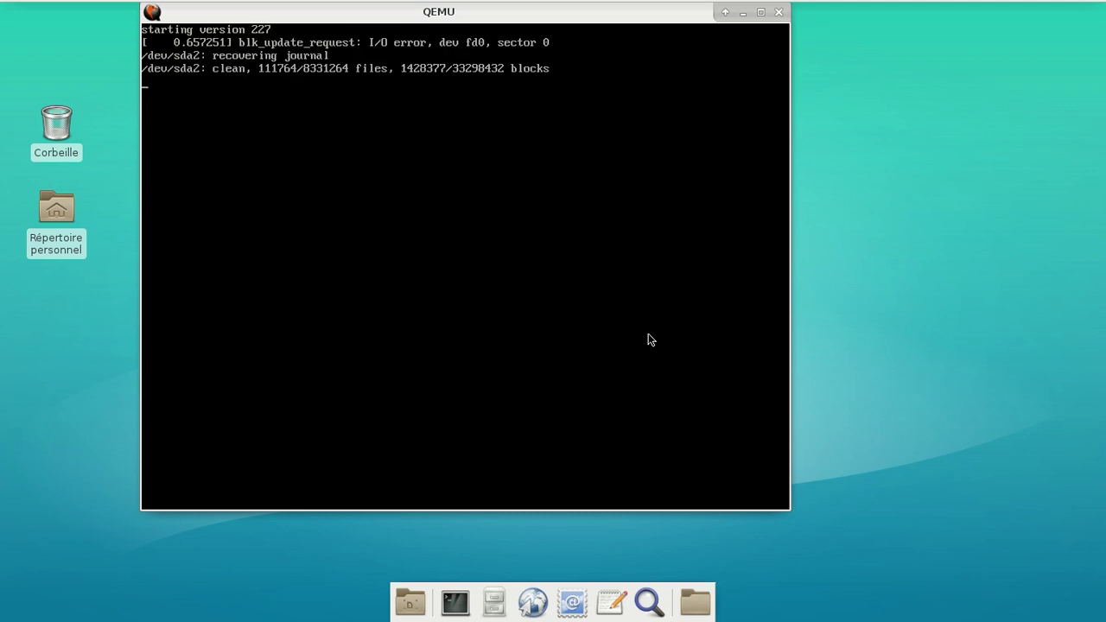
click(651, 340)
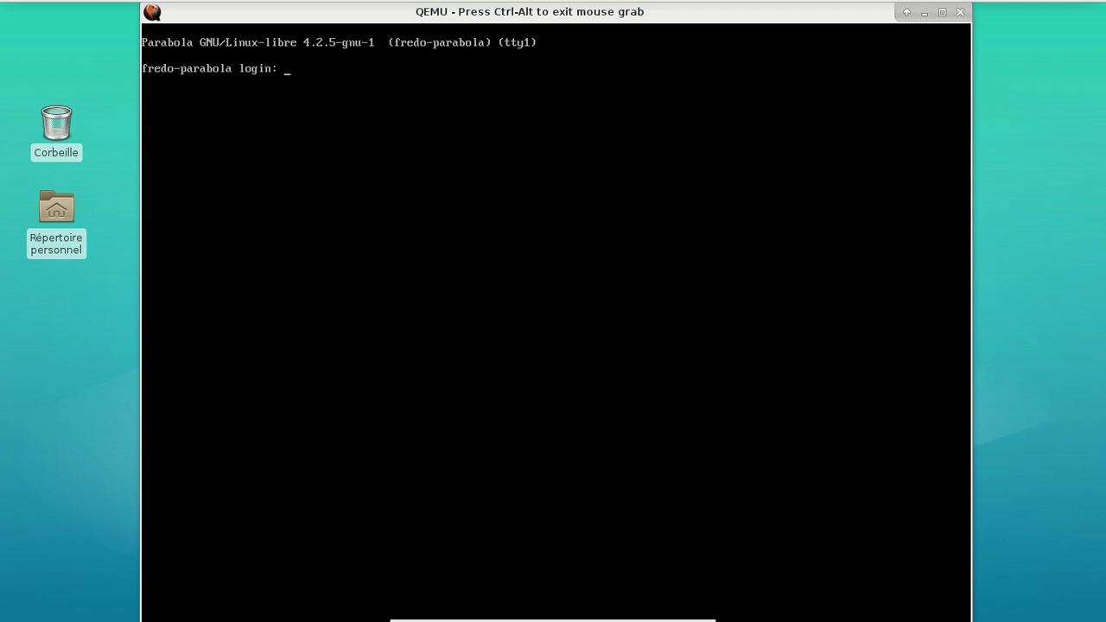
Log in as root and go to the user's .config folder to list it
text(root)
key(Return)
key(Return)
text(mc)
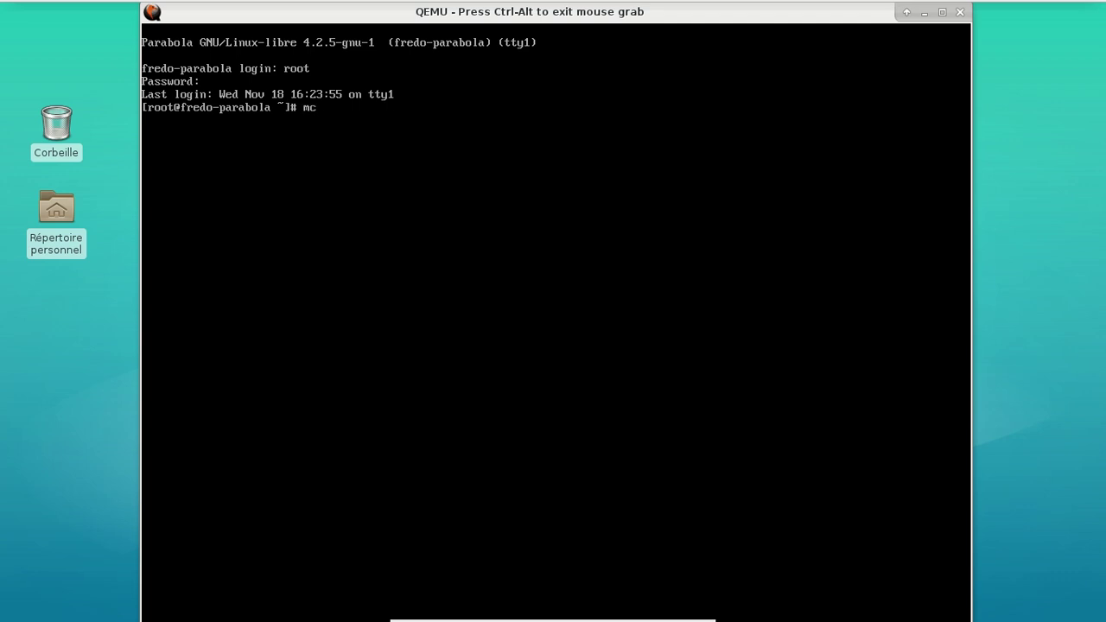
key(BackSpace)
key(BackSpace)
text(cd /home/fred/.config/)
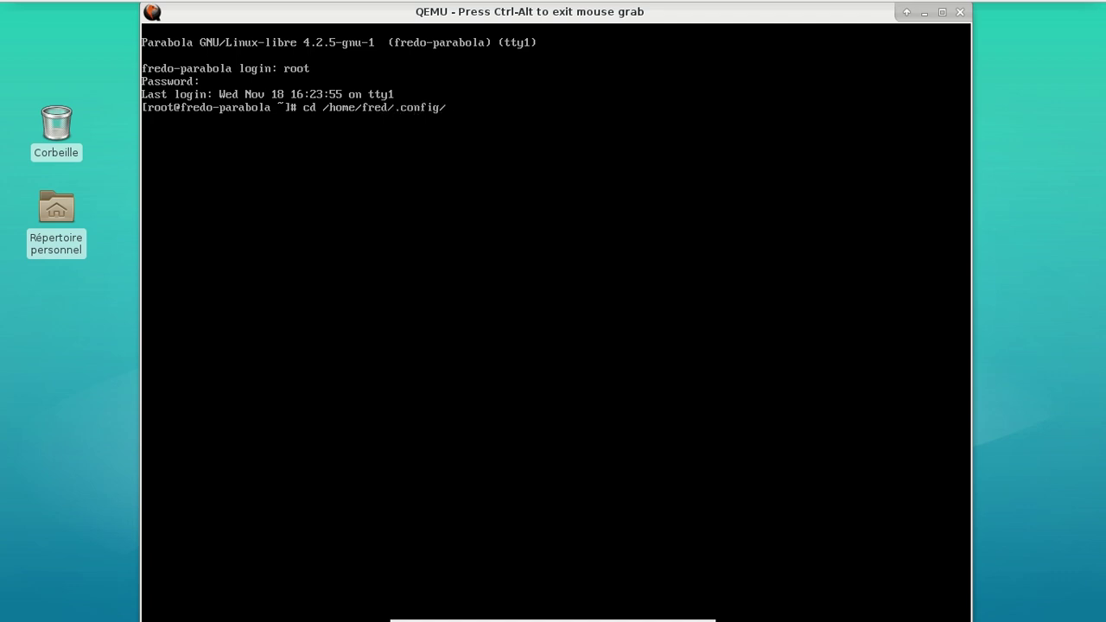
key(Return)
text(ls)
key(Return)
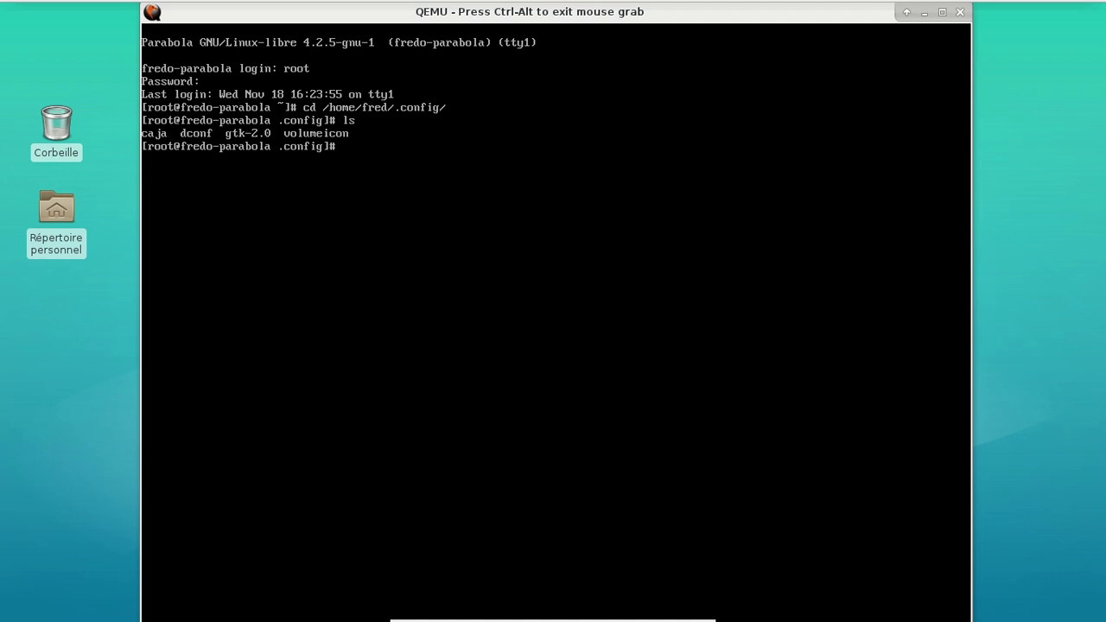
Rename .config to .config-old with mv, leave root, and enter the regular username
text(cd ..)
key(Return)
text(mv .c)
key(Tab)
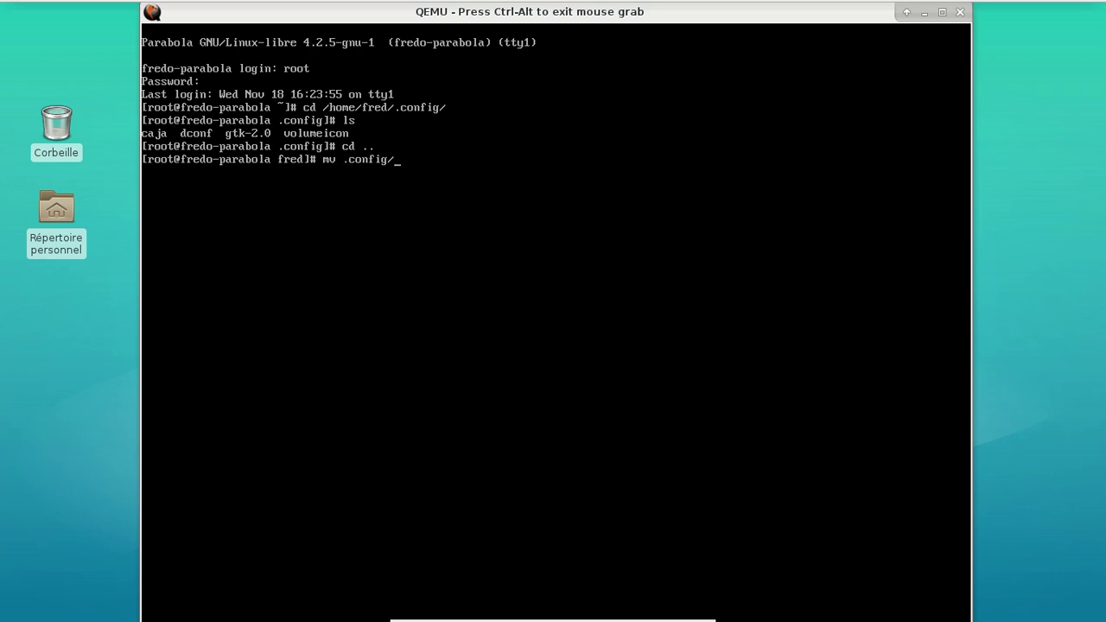
text(.confli)
key(BackSpace)
key(BackSpace)
text(ig-old/)
key(Return)
text(exit)
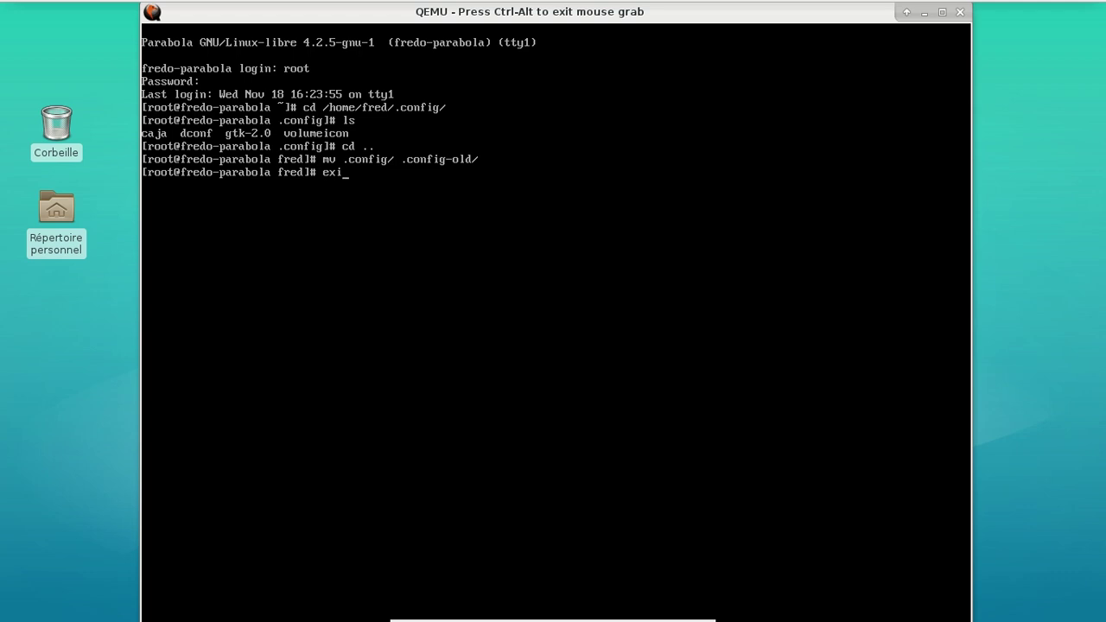
key(Return)
text(fred)
key(Return)
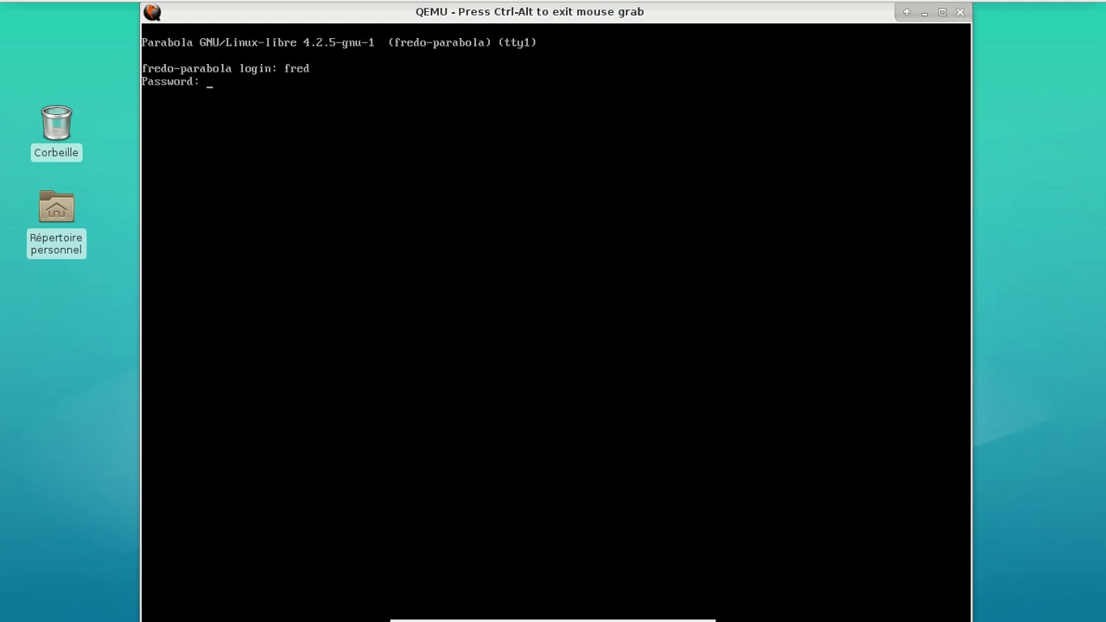
Log in to MATE, check the Applications and Système menus, then end the session with Fermer la session
key(Return)
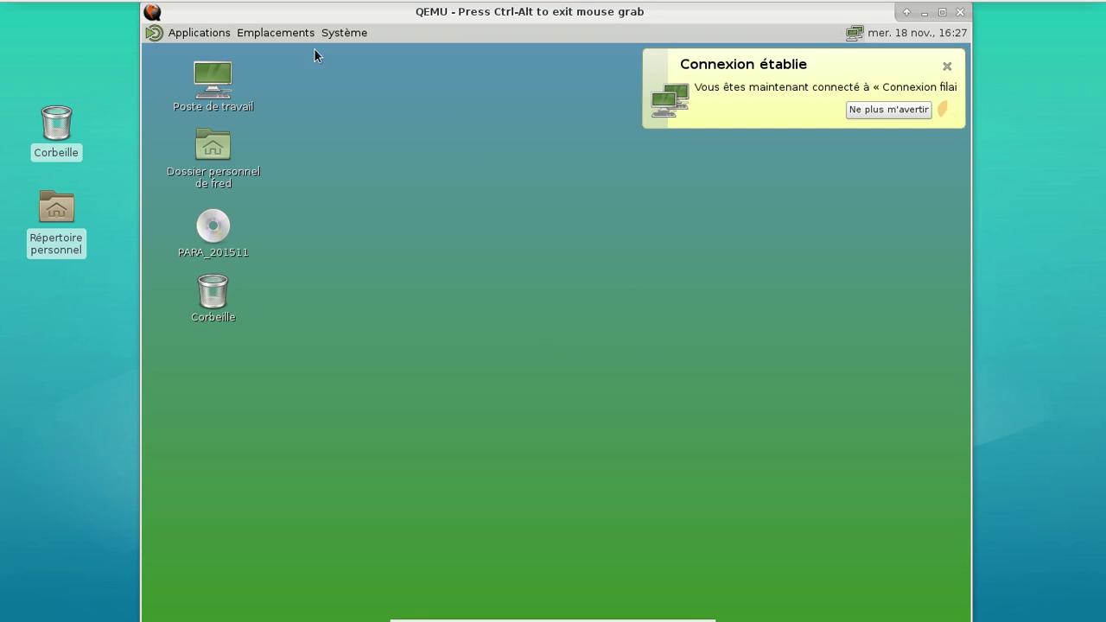
click(212, 33)
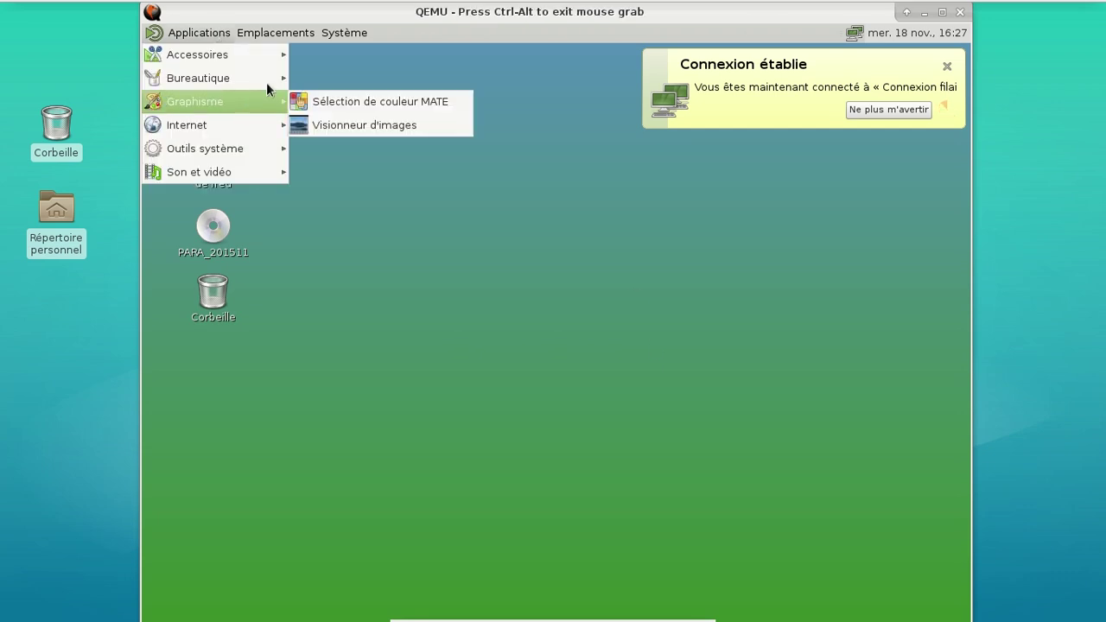
click(314, 56)
click(328, 33)
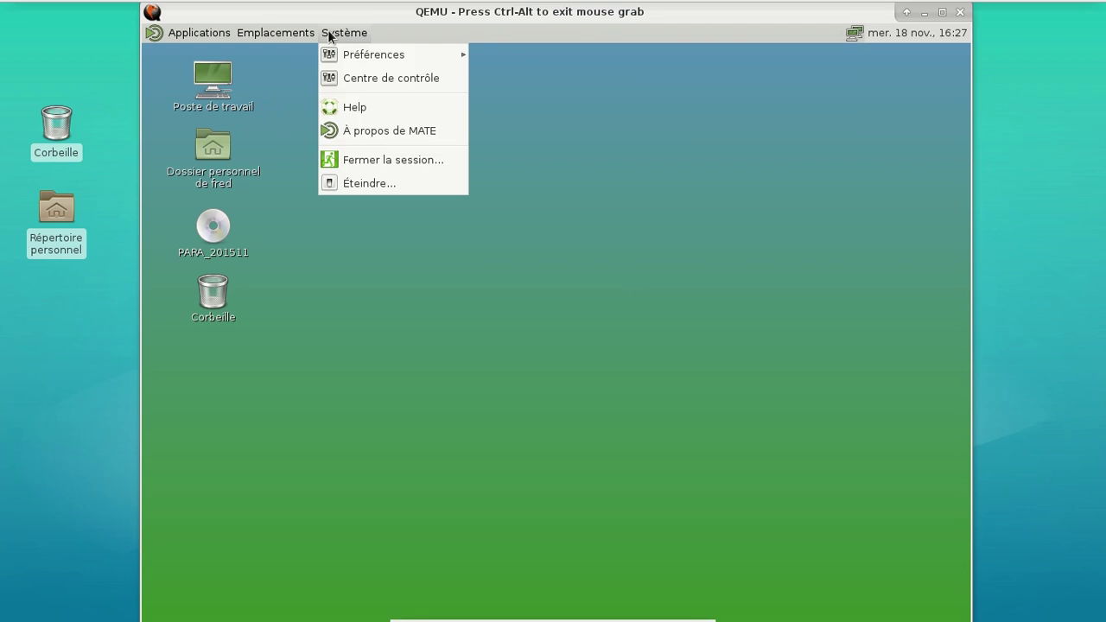
click(362, 157)
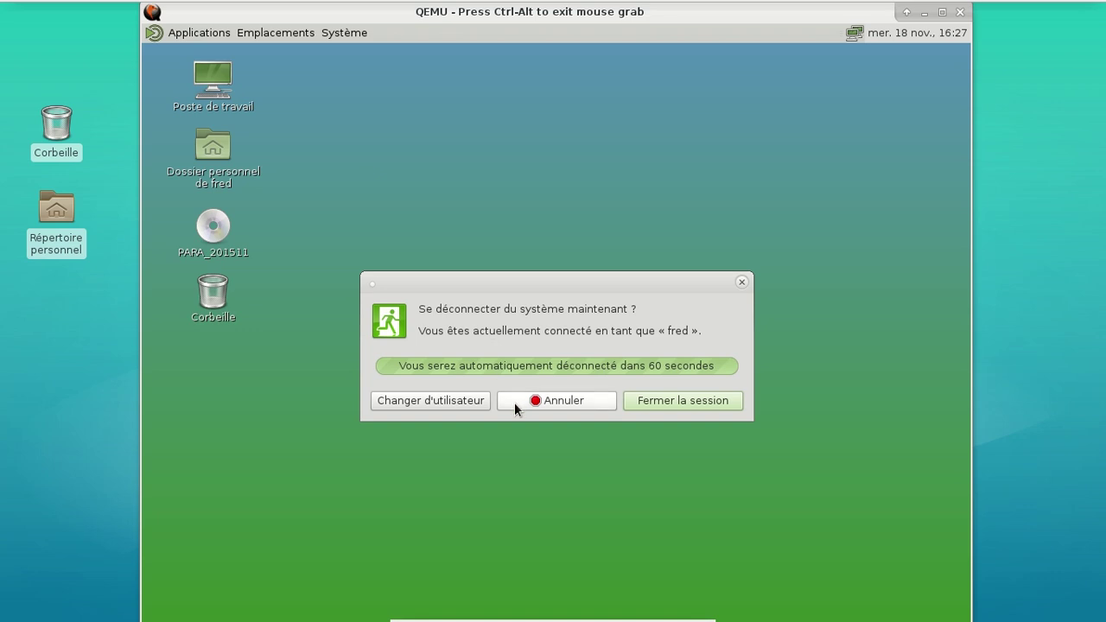
click(629, 400)
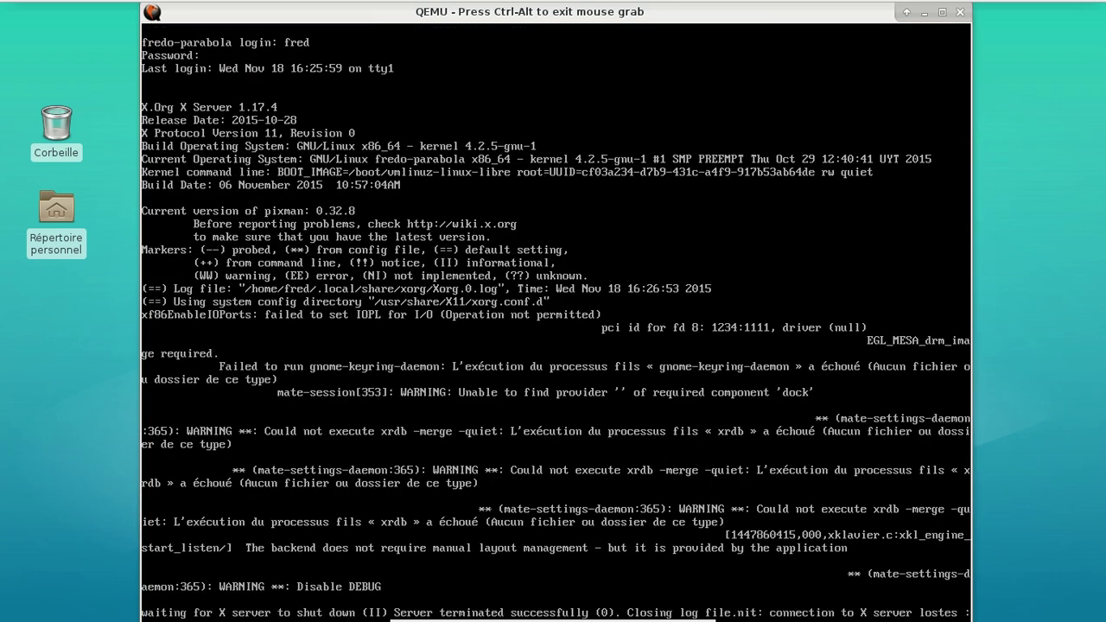
Clear the console and launch Midnight Commander with mc
key(Return)
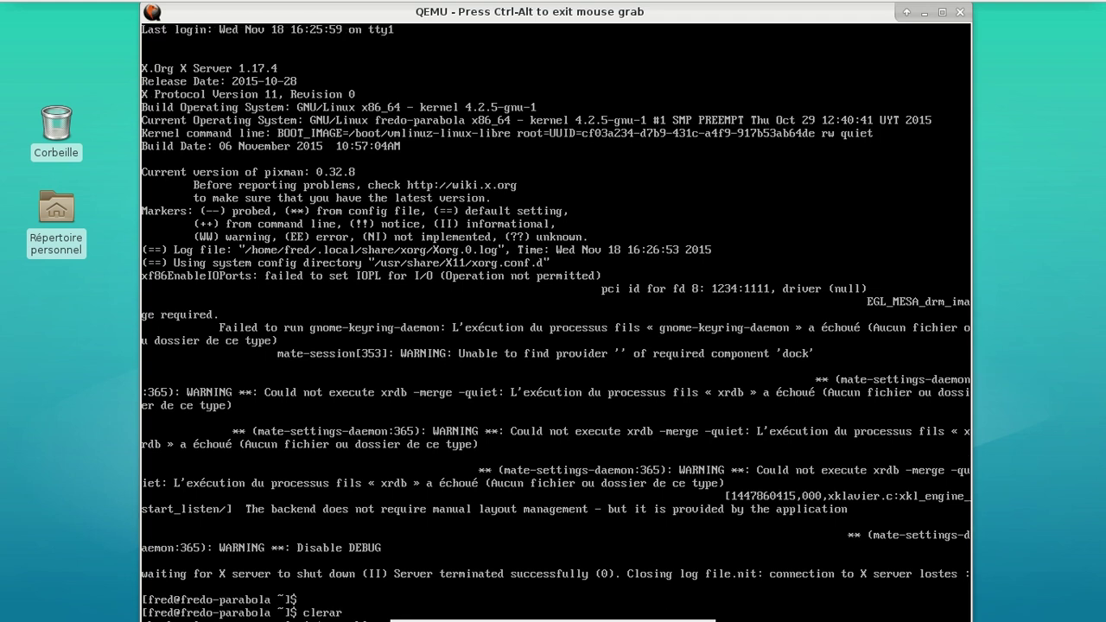
key(Return)
text(mc)
key(Return)
Show ~/.config/caja and ~/.config-old/caja side by side in the two panels
key(Down)
key(Down)
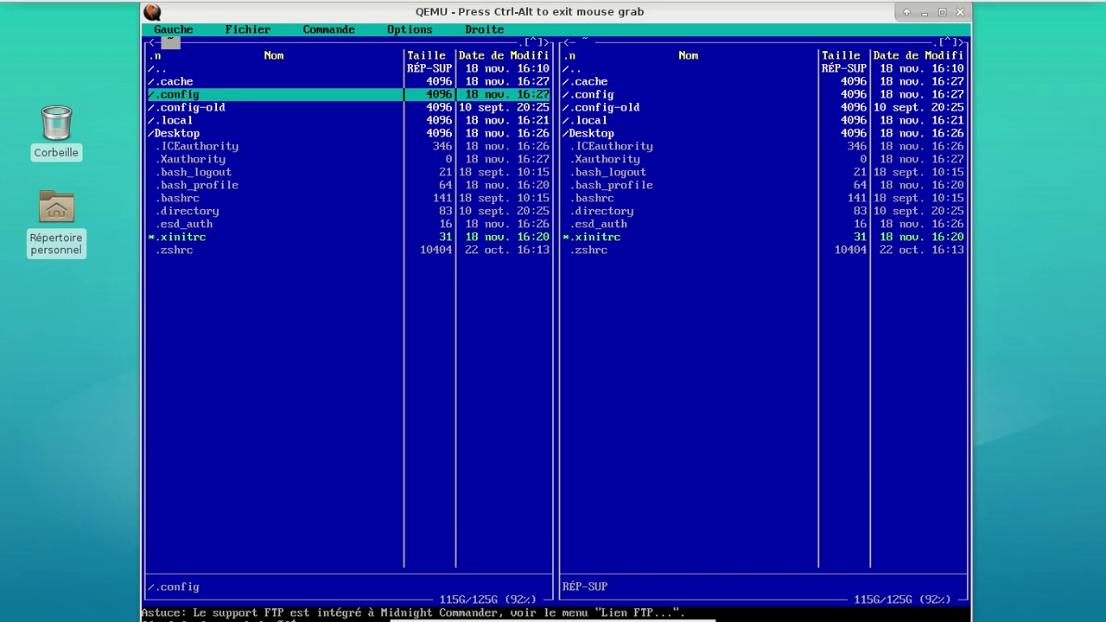
key(Return)
key(Down)
key(Return)
key(Tab)
key(Down)
key(Down)
key(Down)
key(Return)
key(Down)
key(Return)
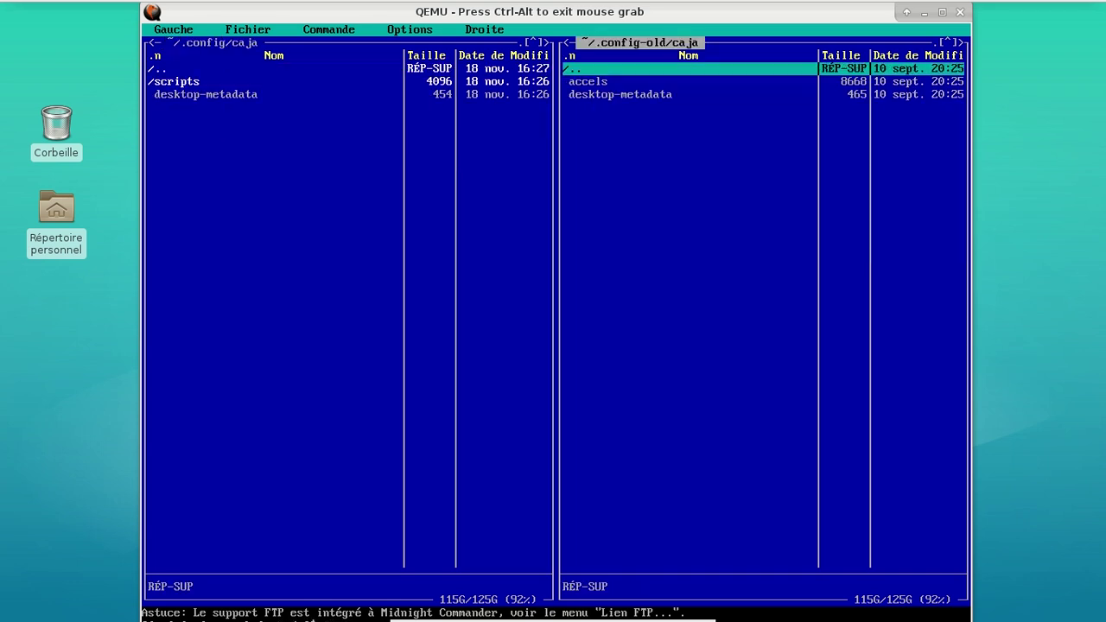
key(Tab)
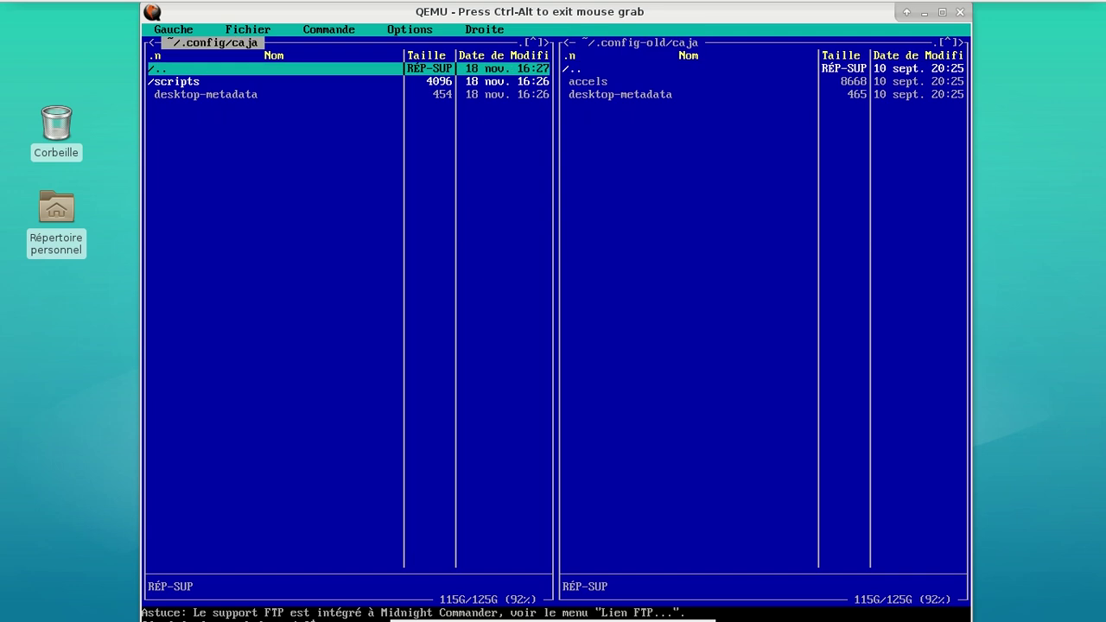
Copy the accels file from the old caja folder into the new one
key(Down)
key(Tab)
key(Down)
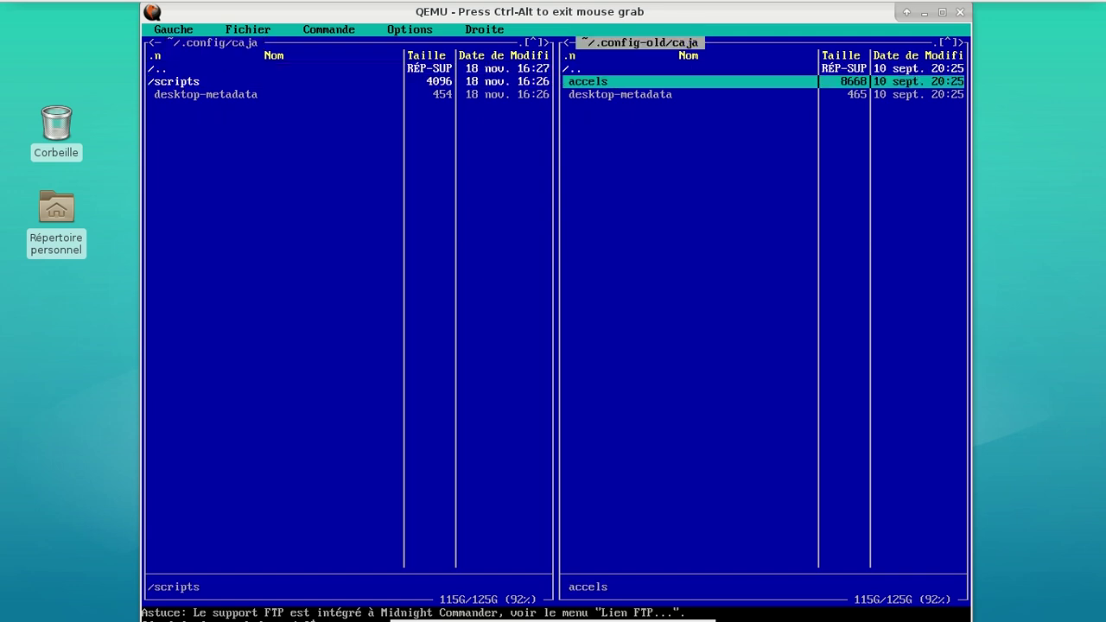
key(F5)
key(Return)
Compare the old and new dconf folders under .config-old and .config
key(Tab)
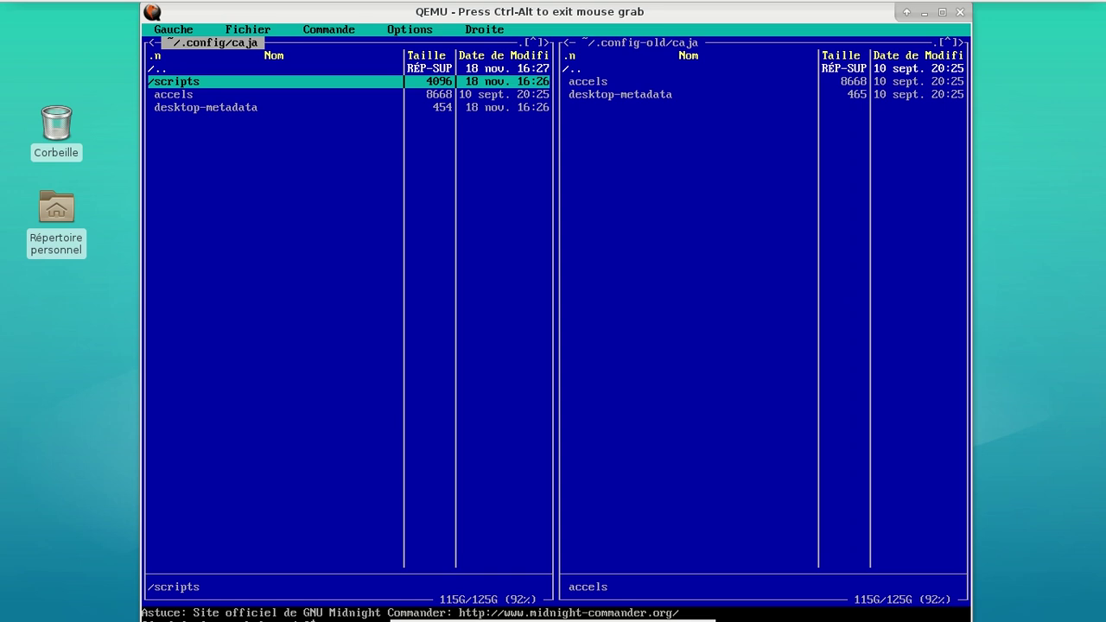
key(Up)
key(Return)
key(Down)
key(Tab)
key(Up)
key(Return)
key(Down)
key(Return)
key(Tab)
key(Return)
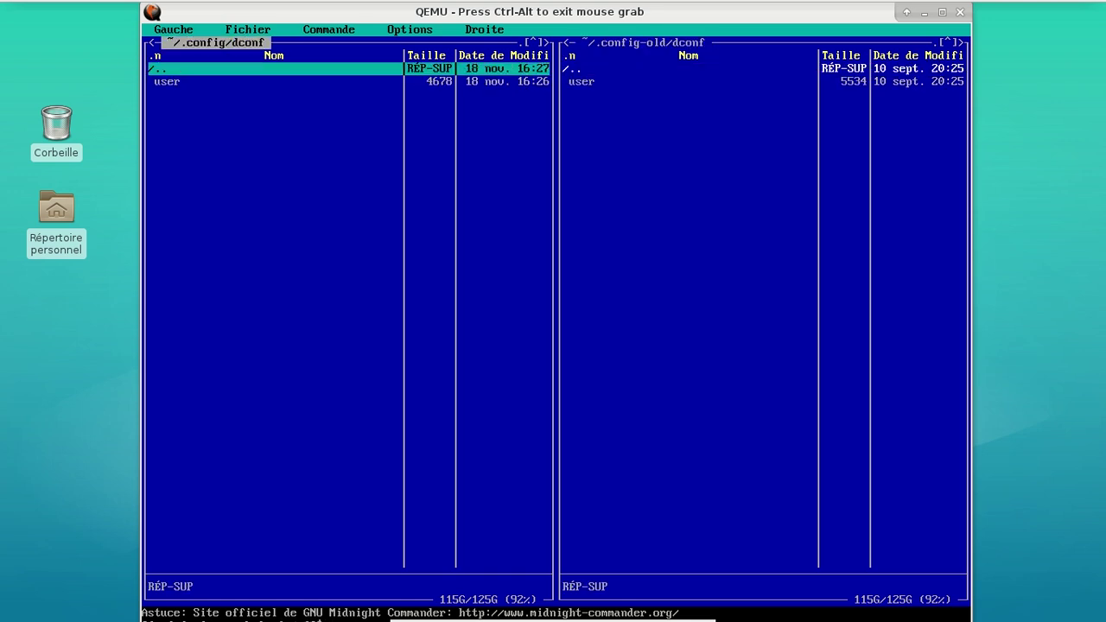
key(Return)
key(Tab)
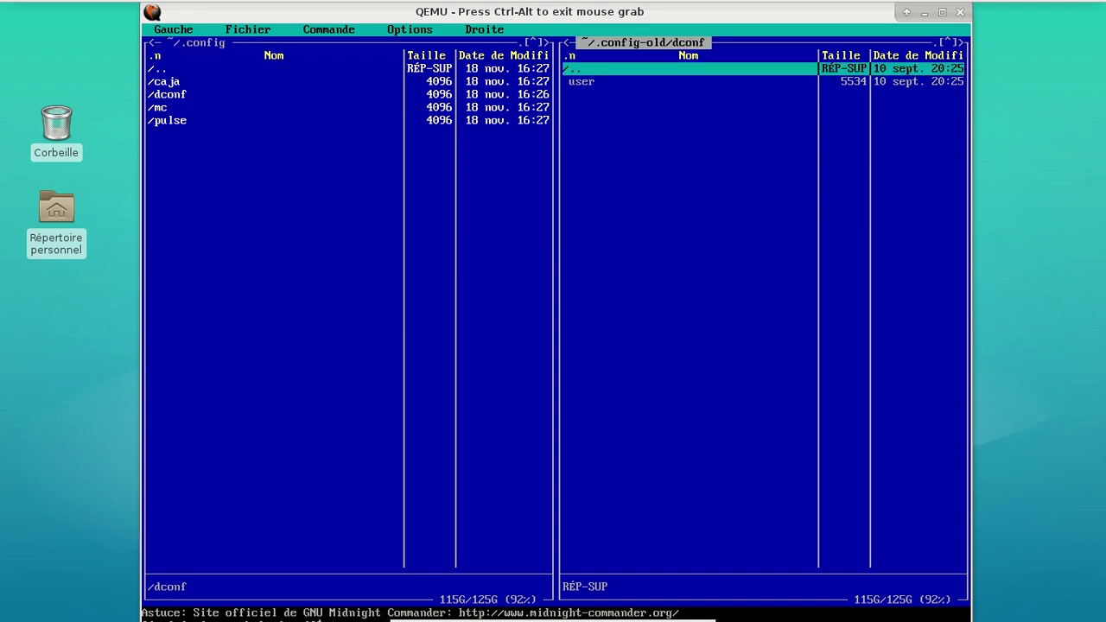
key(Return)
Inspect the old gtk-2.0 and volumeicon folders, return home, and quit Midnight Commander
key(Down)
key(Return)
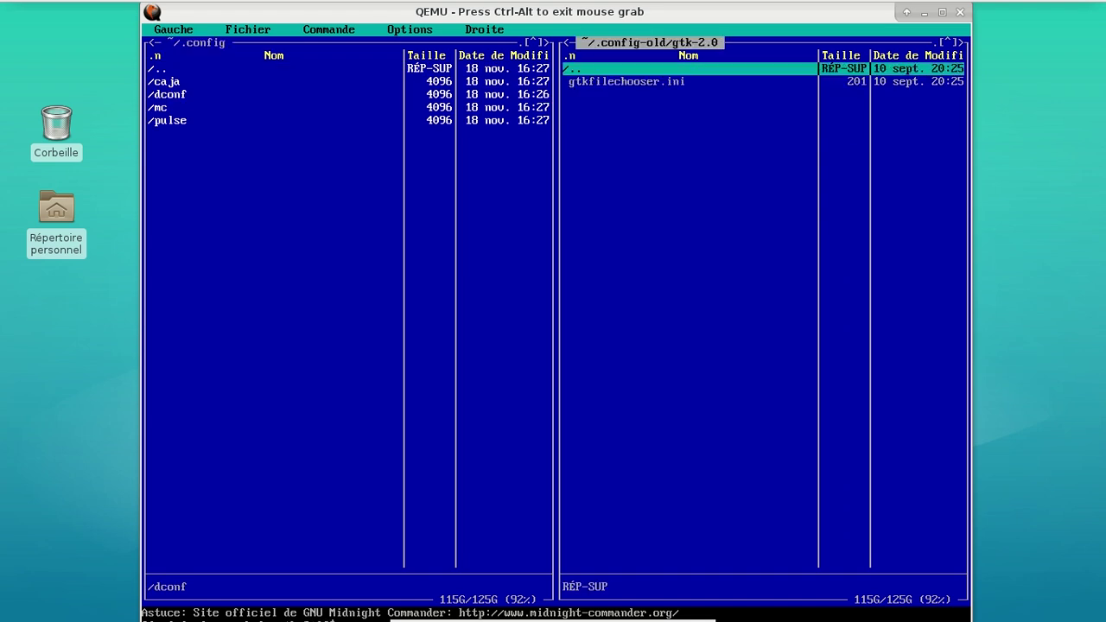
key(Return)
key(Down)
key(Return)
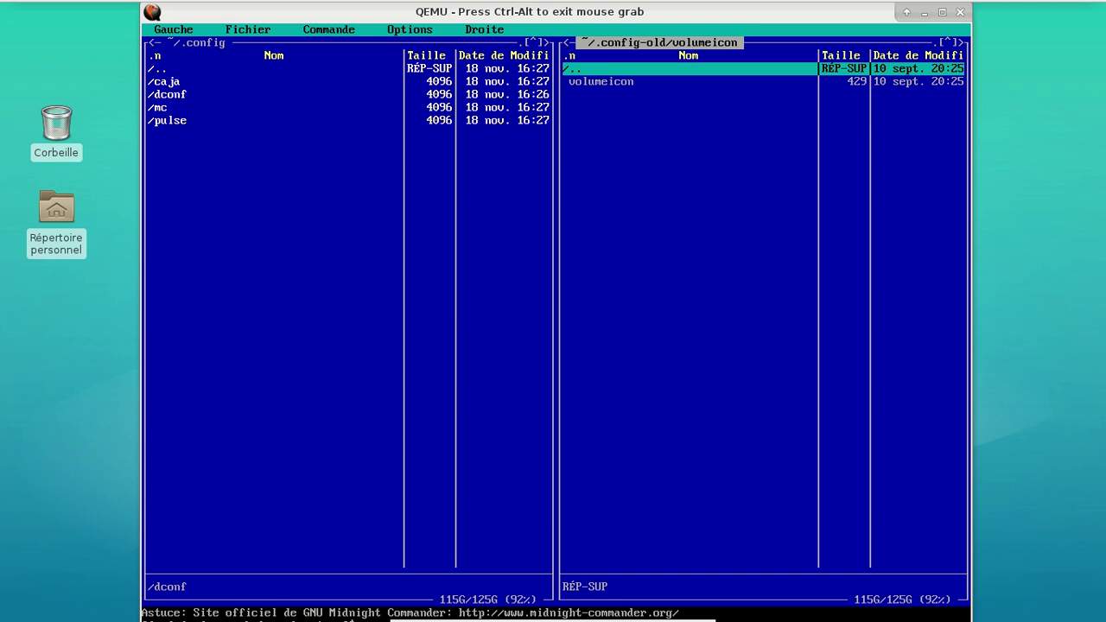
key(Return)
key(Up)
key(Up)
key(Up)
key(Return)
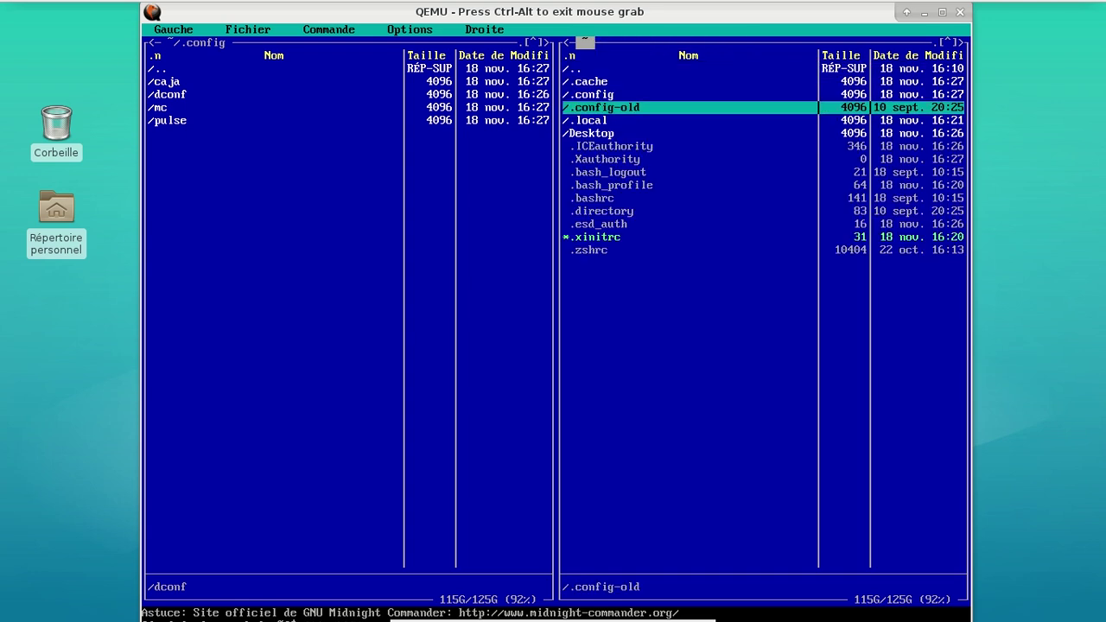
key(Up)
key(Down)
key(Down)
key(Down)
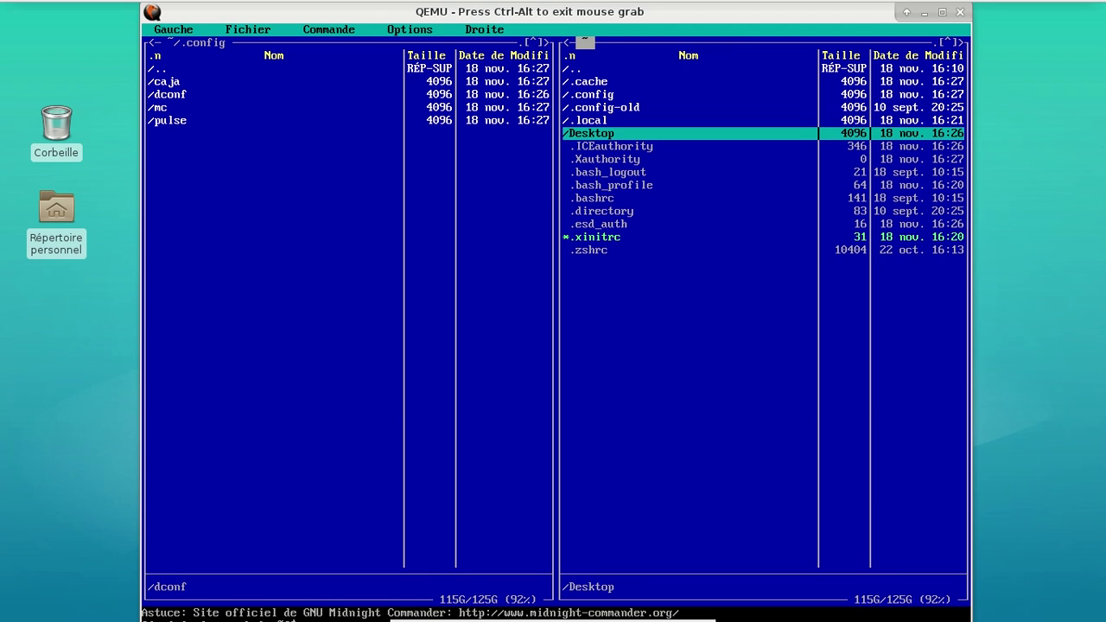
key(F10)
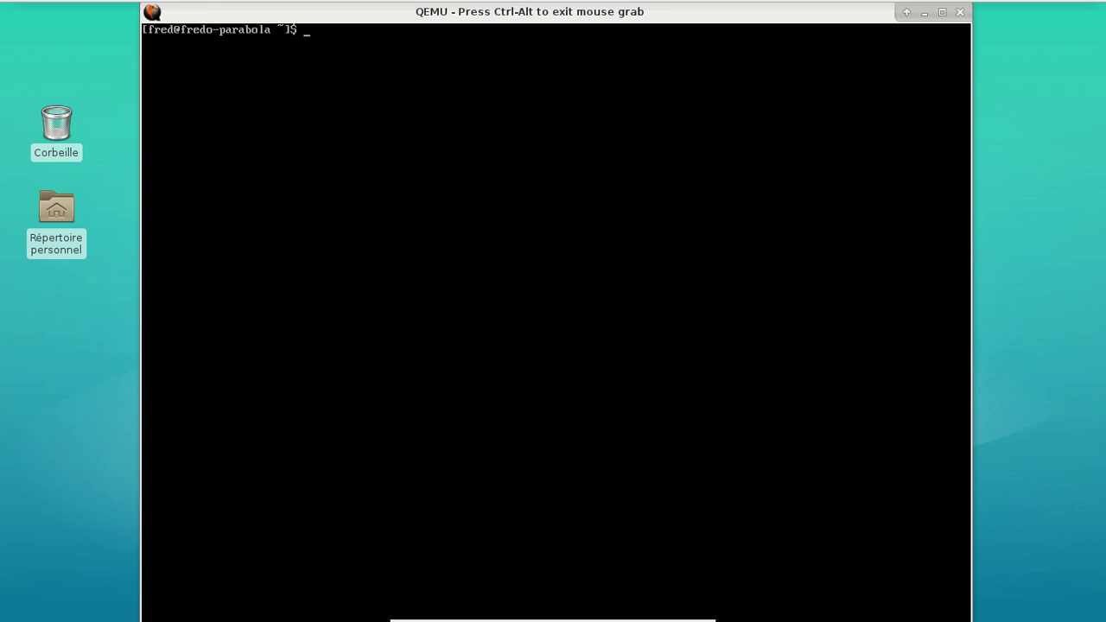
Run xdg-user-dirs-update and list the home folder contents
text(xdg-user-dirs-update)
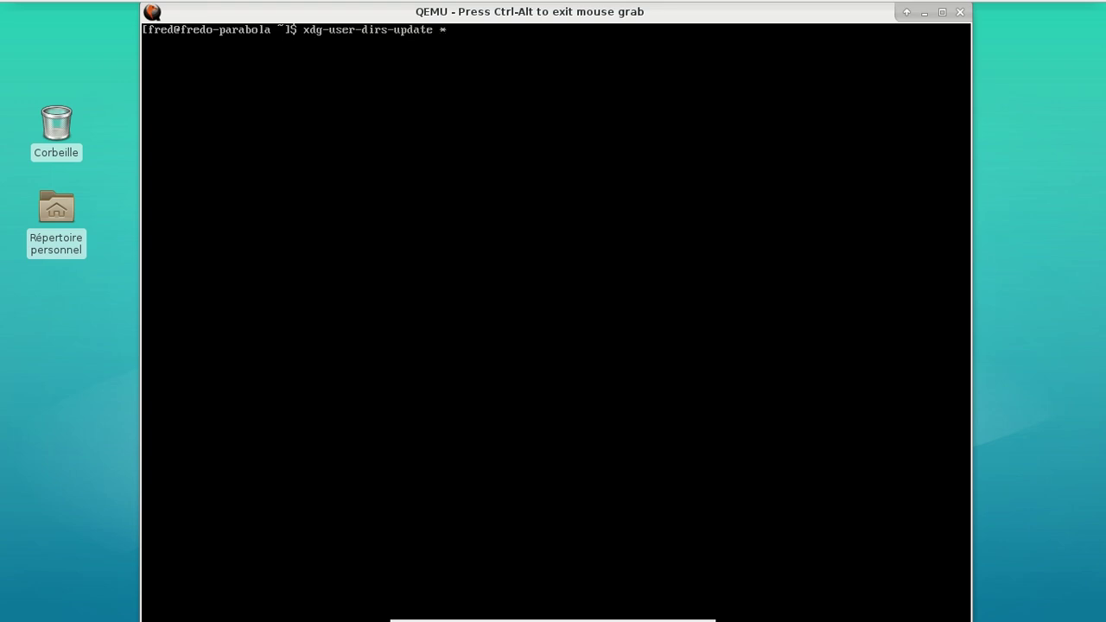
key(Return)
text(ls)
key(Return)
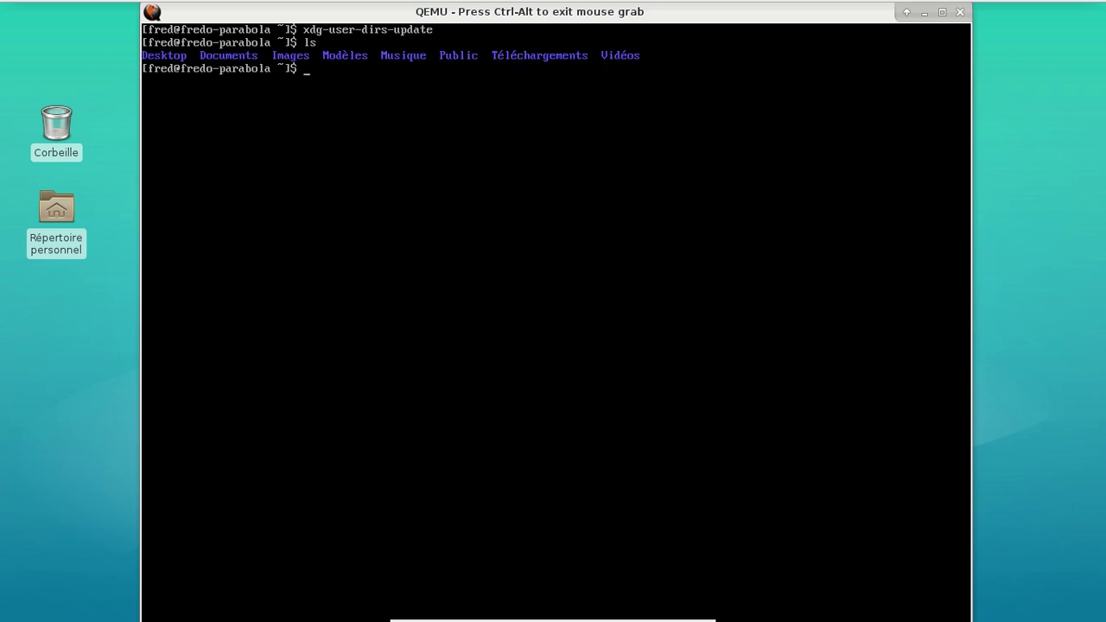
Try enabling LightDM with 'sudo systemctl enable lightdm'
text(sudo systemù)
key(BackSpace)
text(ctm)
key(BackSpace)
text(le)
key(BackSpace)
text(enable lightdm)
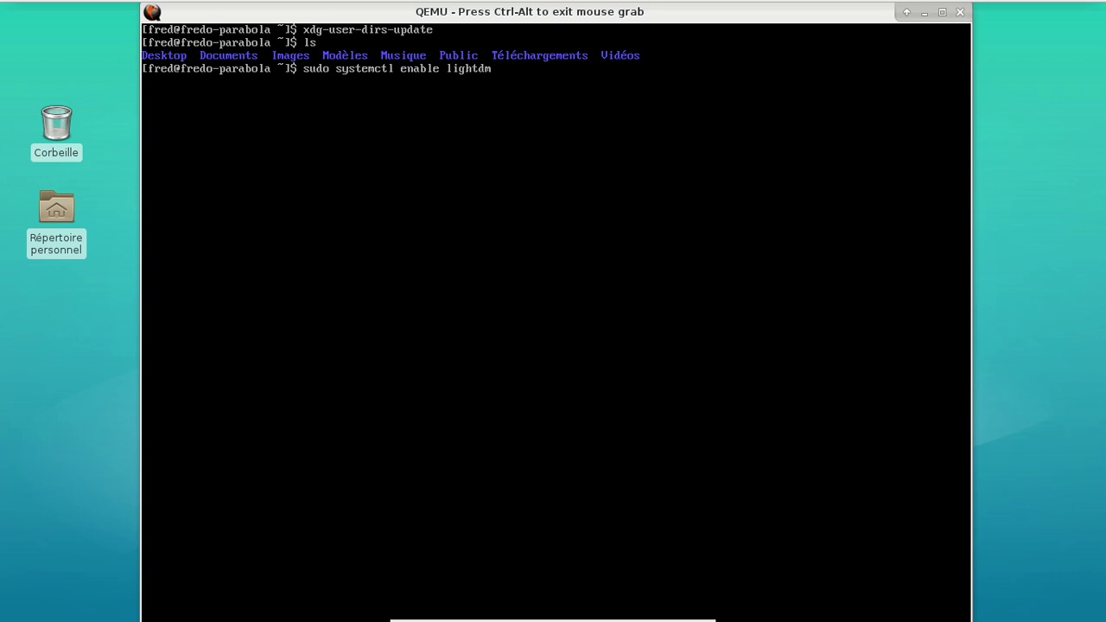
key(Return)
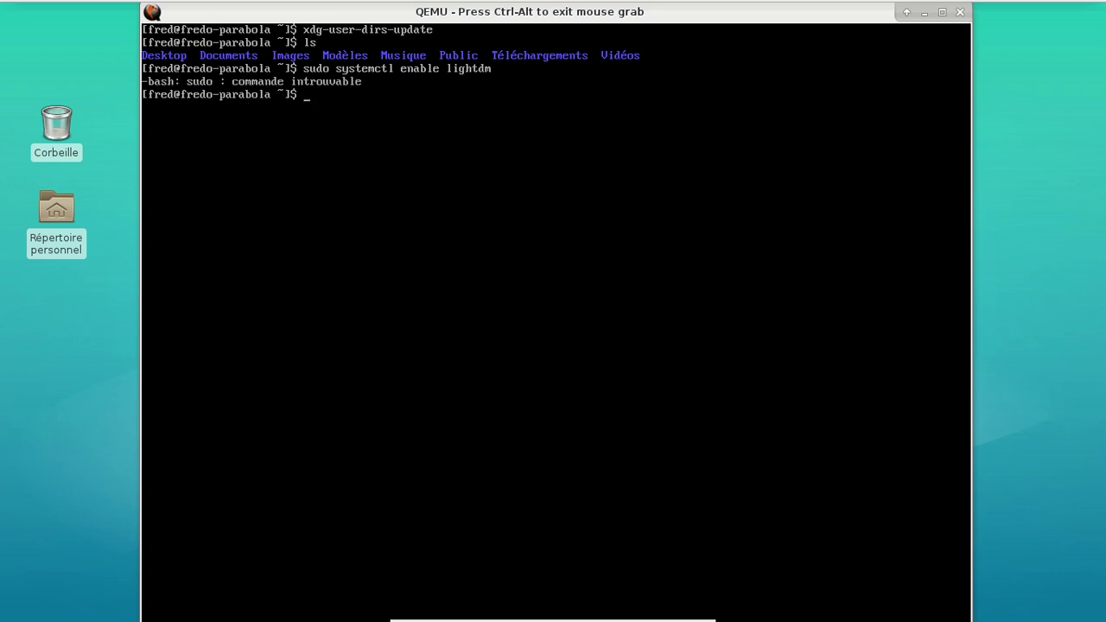
Rerun it as su -c 'systemctl enable lightdm' and enter the root password
key(Up)
key(Left)
key(Left)
key(Left)
key(Left)
key(Left)
key(Left)
key(Left)
key(Left)
key(Left)
key(Left)
key(Left)
key(Left)
key(Left)
key(Left)
key(Left)
key(Left)
key(Left)
key(Left)
key(Left)
key(Left)
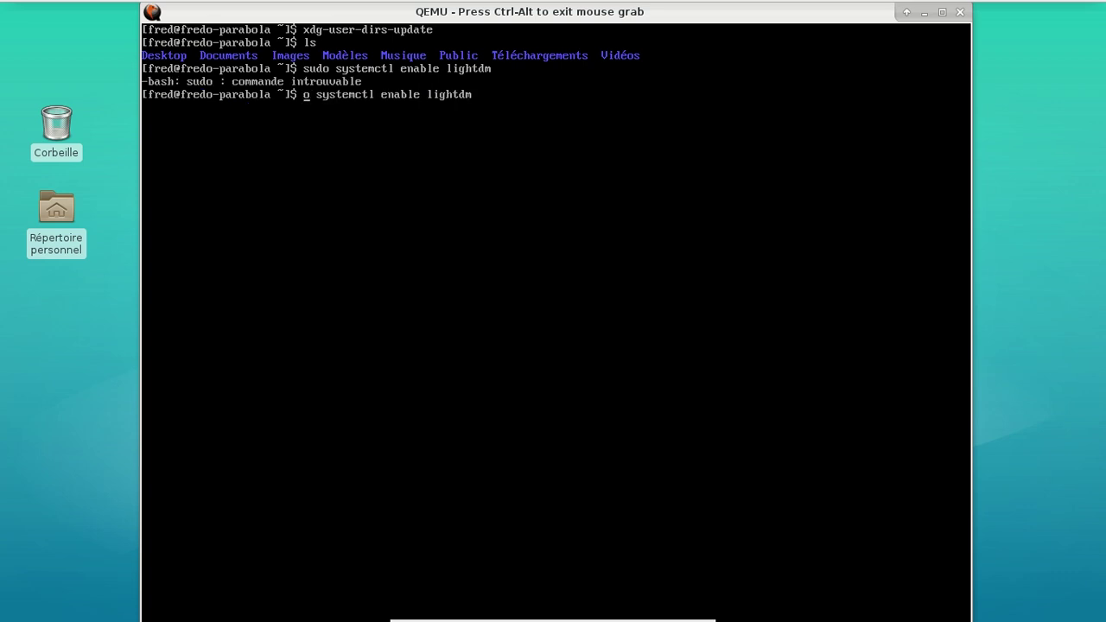
key(BackSpace)
key(BackSpace)
text(-c ')
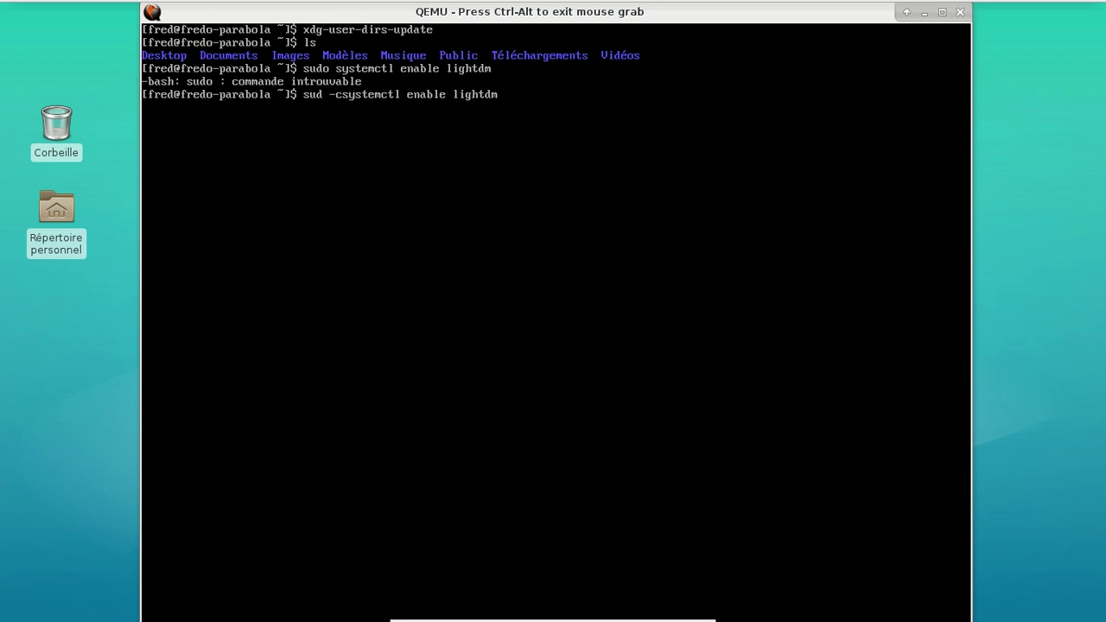
key(Left)
key(Left)
key(Left)
key(Left)
key(Left)
key(BackSpace)
key(Return)
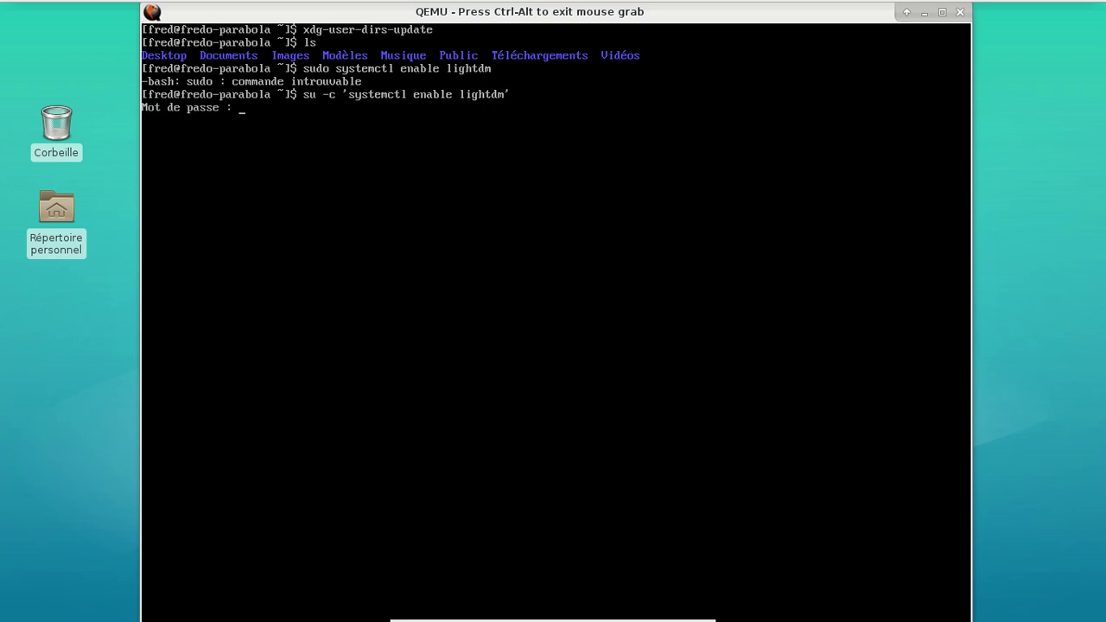
key(Return)
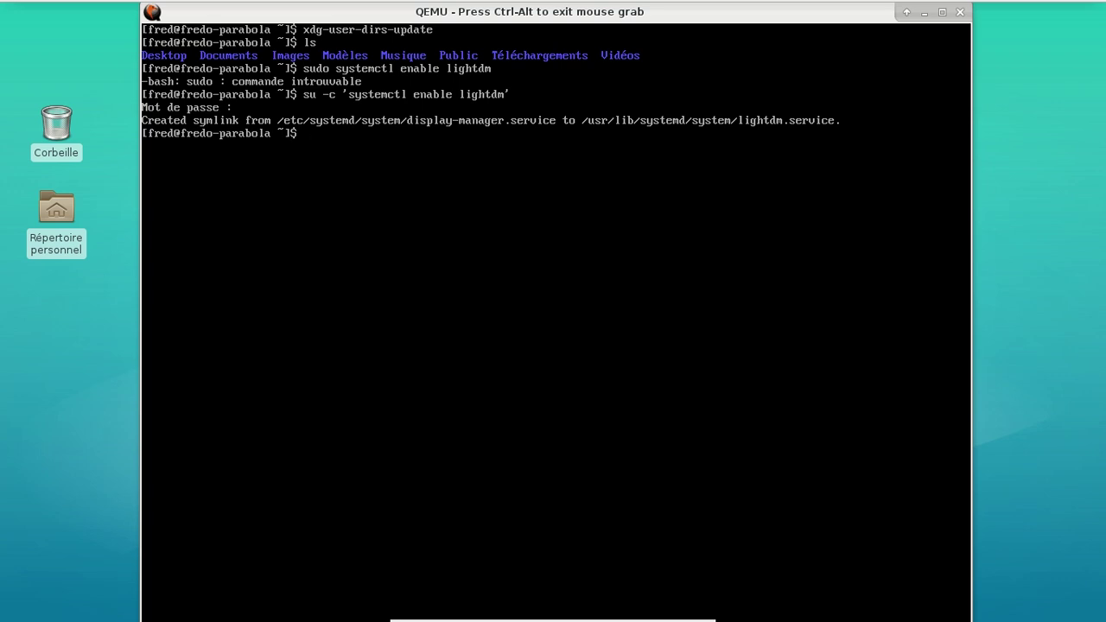
Exit the user shell and enter root as the login name on tty1
text(exit)
key(Return)
text(root)
key(Return)
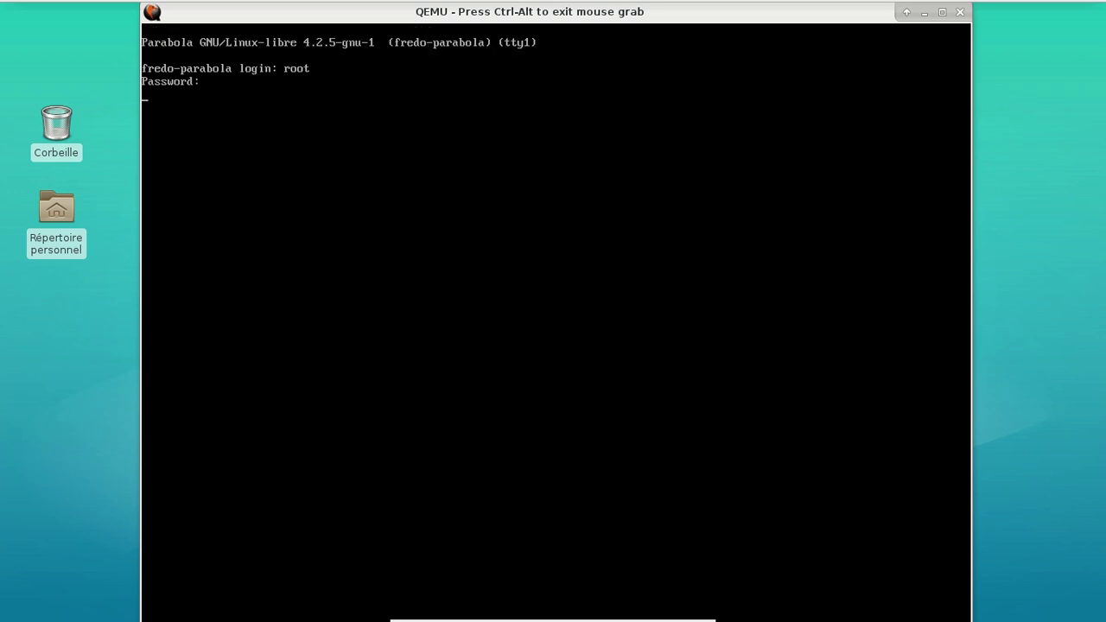
Log in as root, reboot the guest, and boot the default GRUB entry
key(Return)
text(reboot)
key(Return)
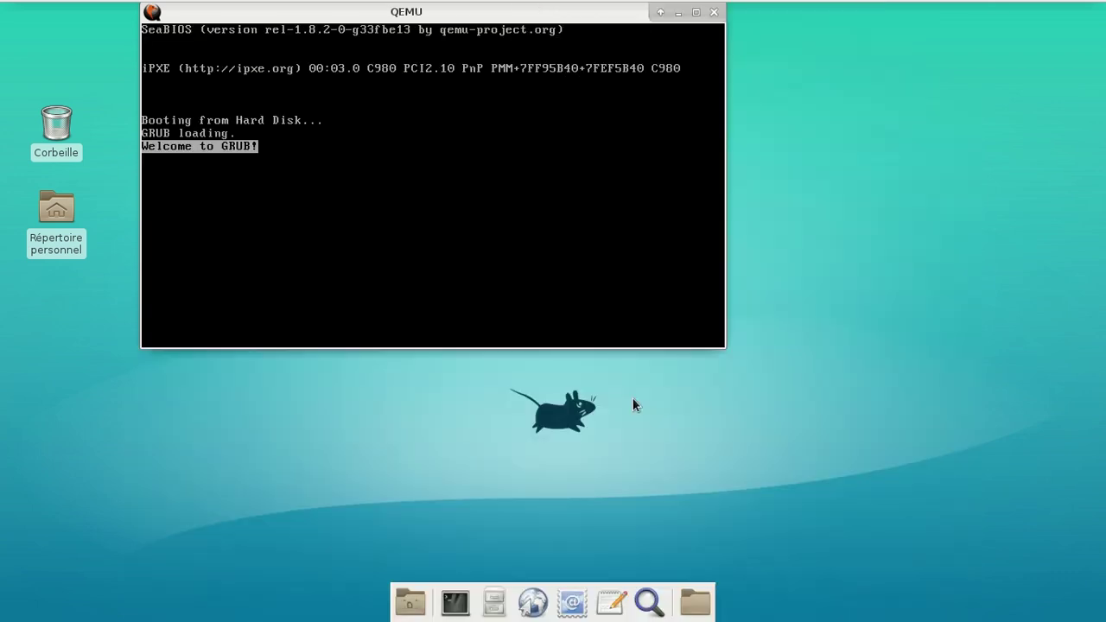
key(Return)
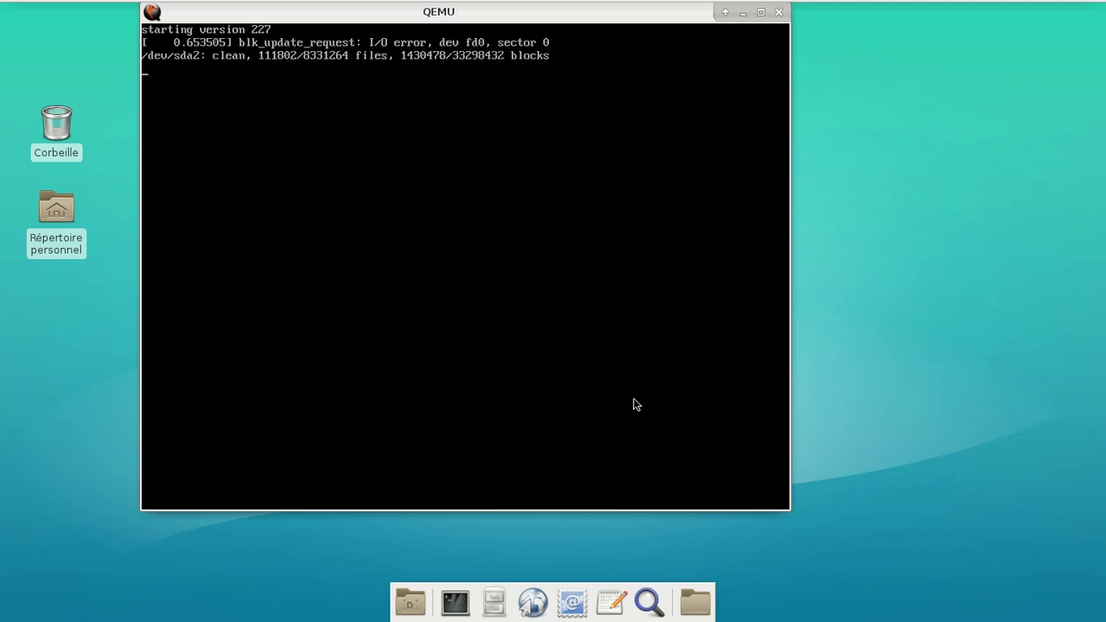
Sign in with the user password at the LightDM greeter
click(635, 404)
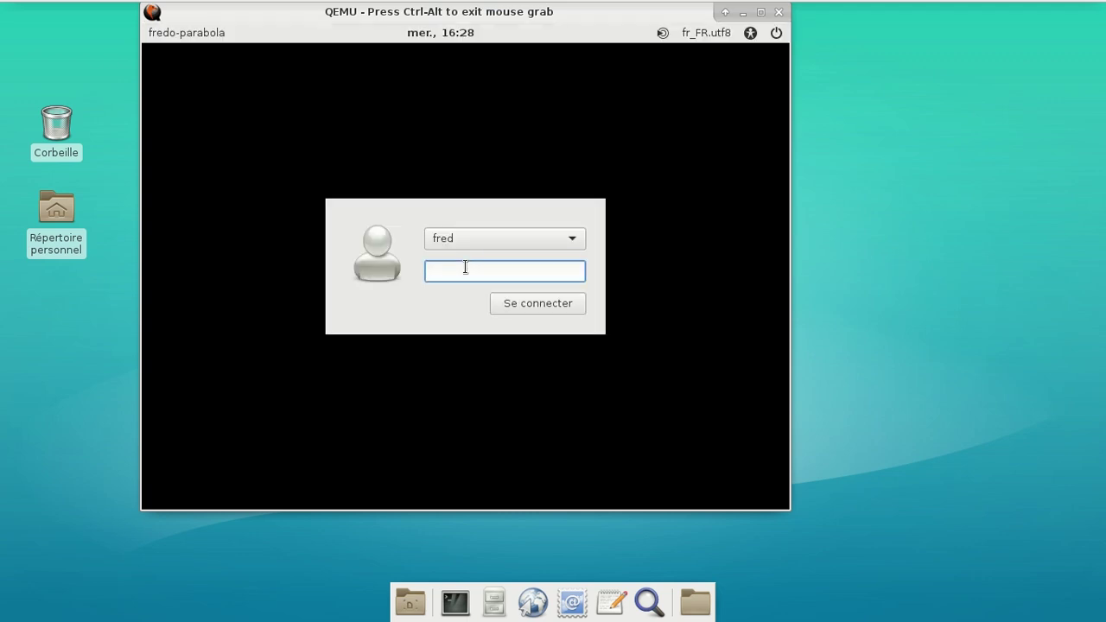
text(********)
key(Return)
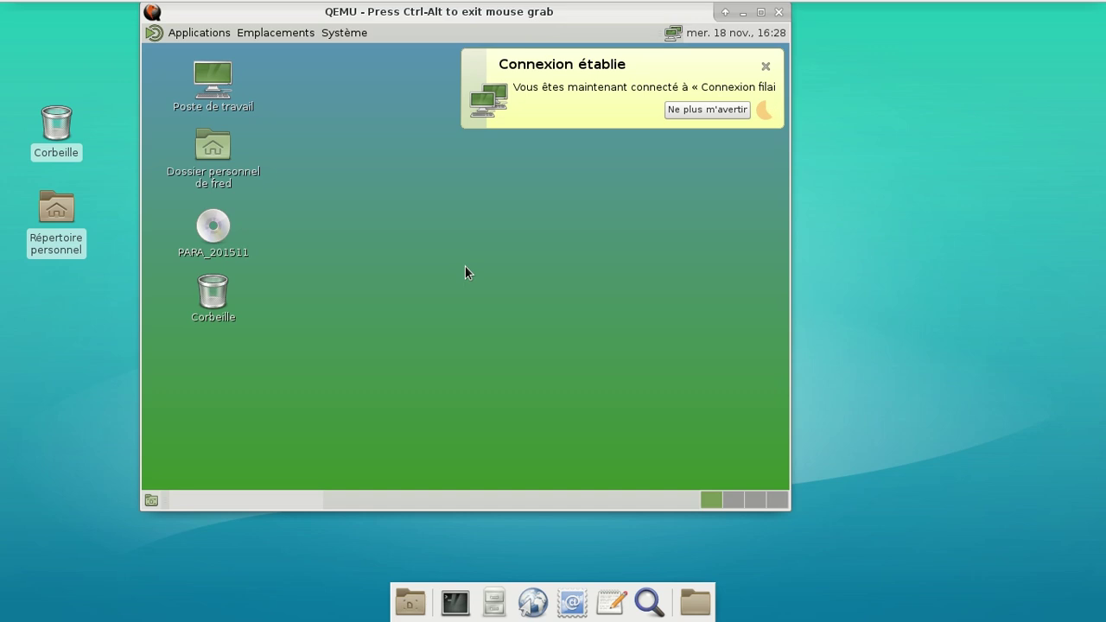
Dismiss the connection notice and check the Displays preferences showing 800 x 600 at 75 Hz
click(767, 66)
click(366, 34)
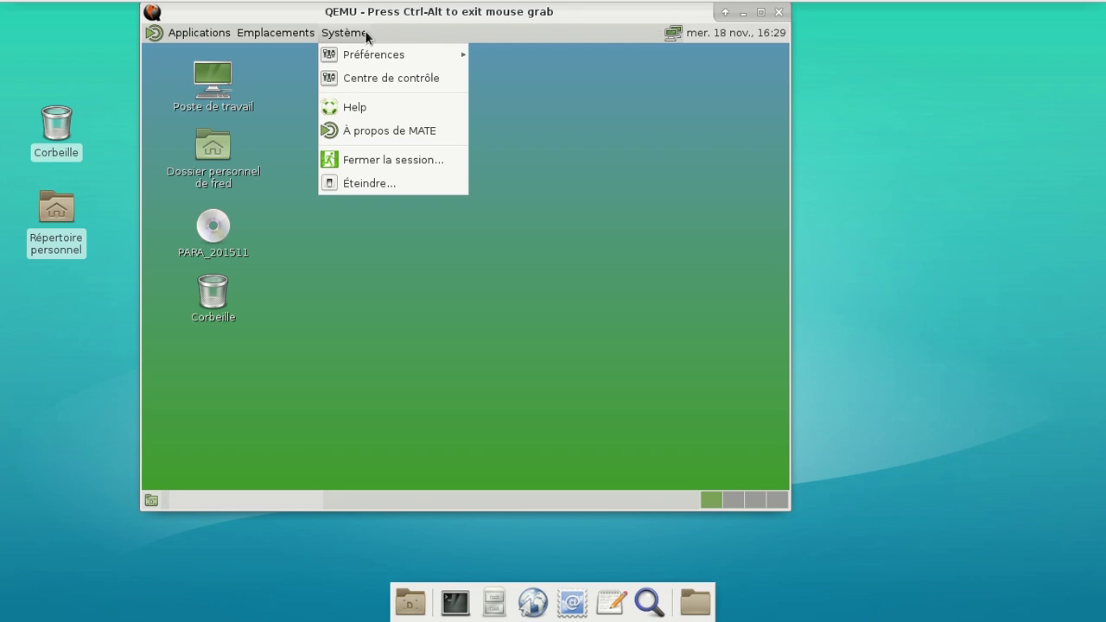
mouse_move(376, 53)
mouse_move(523, 84)
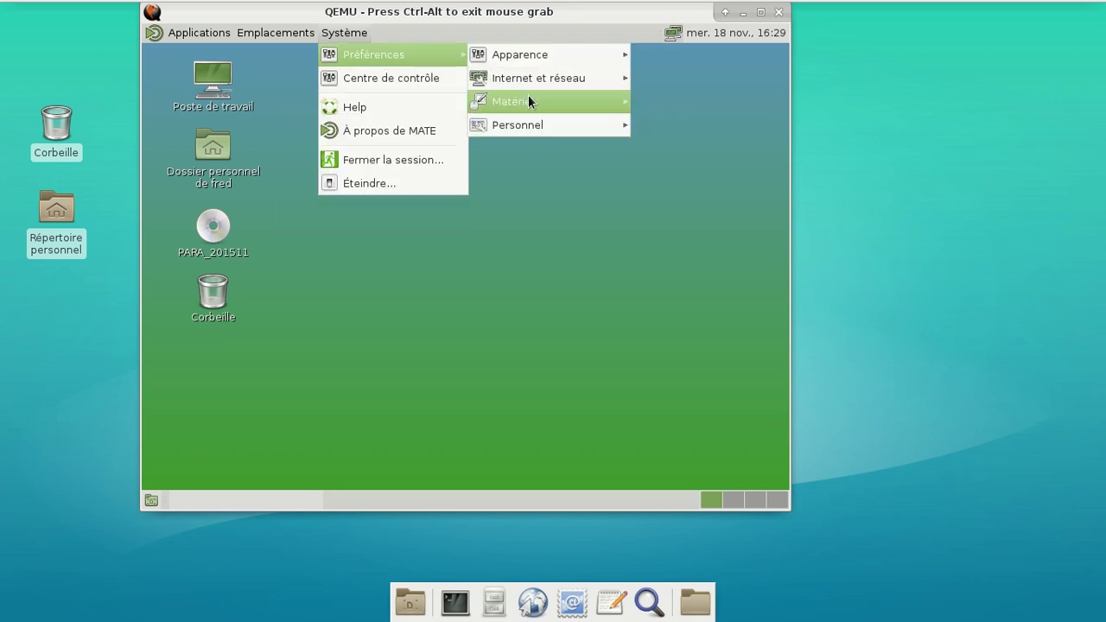
click(669, 128)
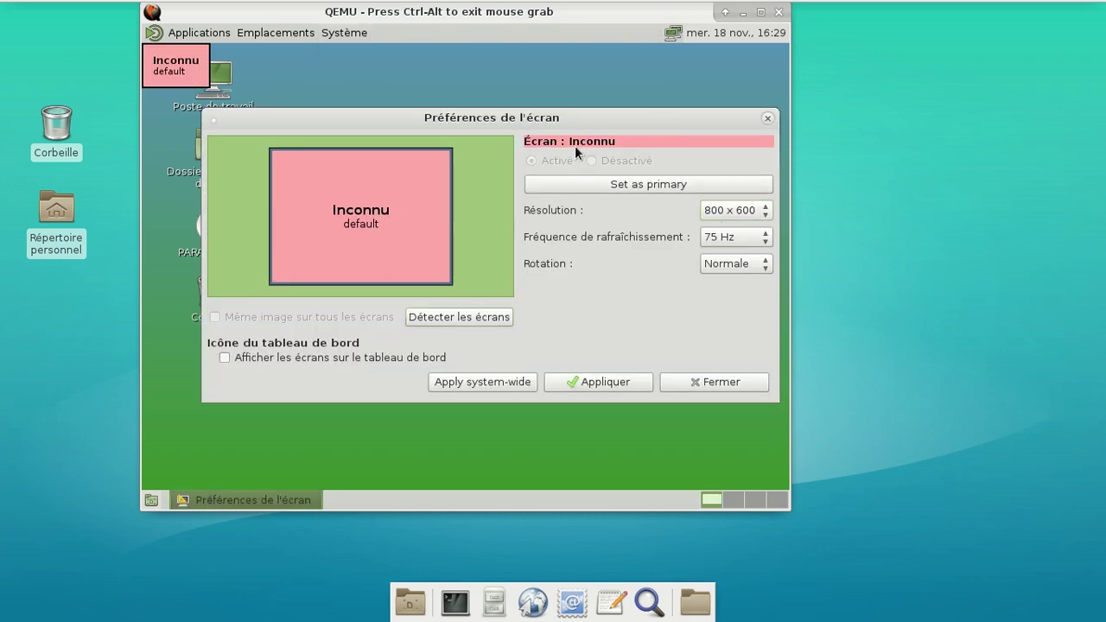
click(766, 119)
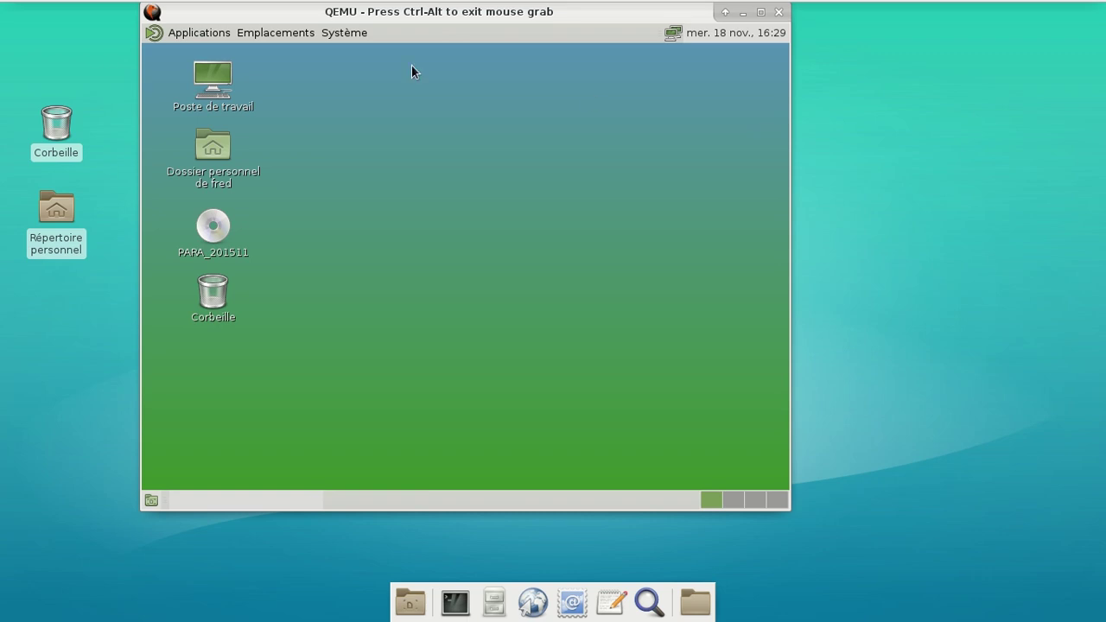
Launch Octopi from Applications > Outils système
click(227, 34)
mouse_move(216, 119)
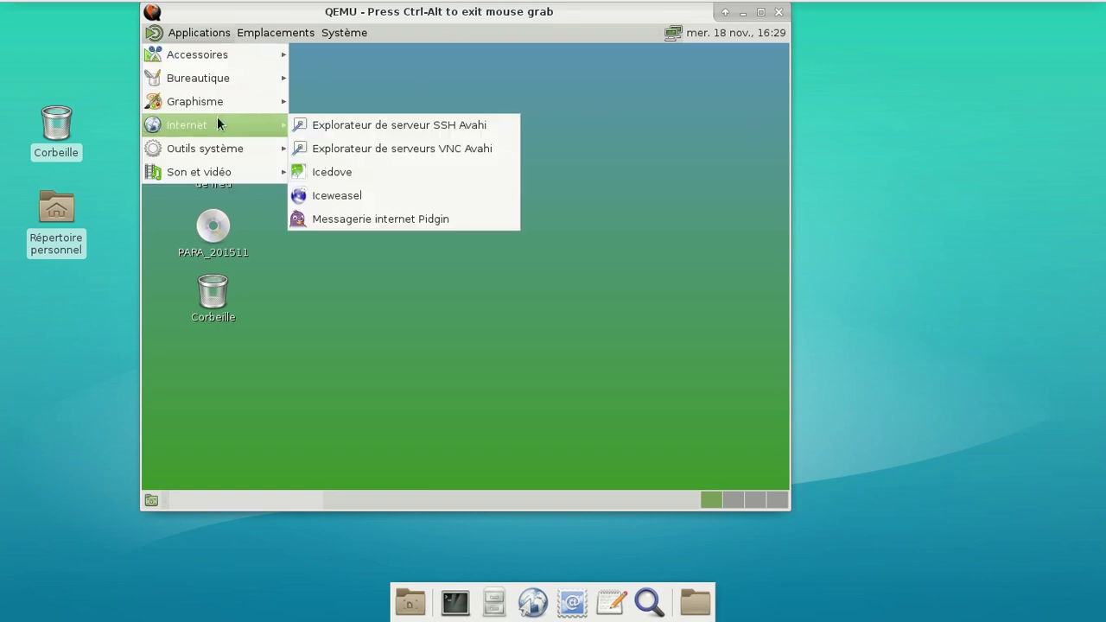
mouse_move(245, 147)
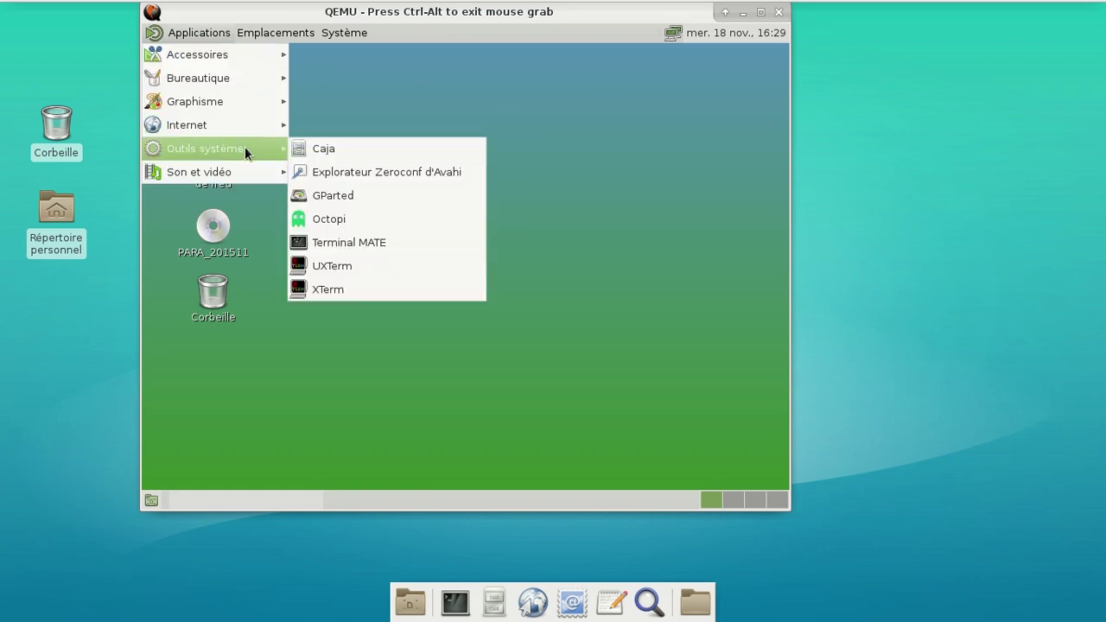
click(390, 219)
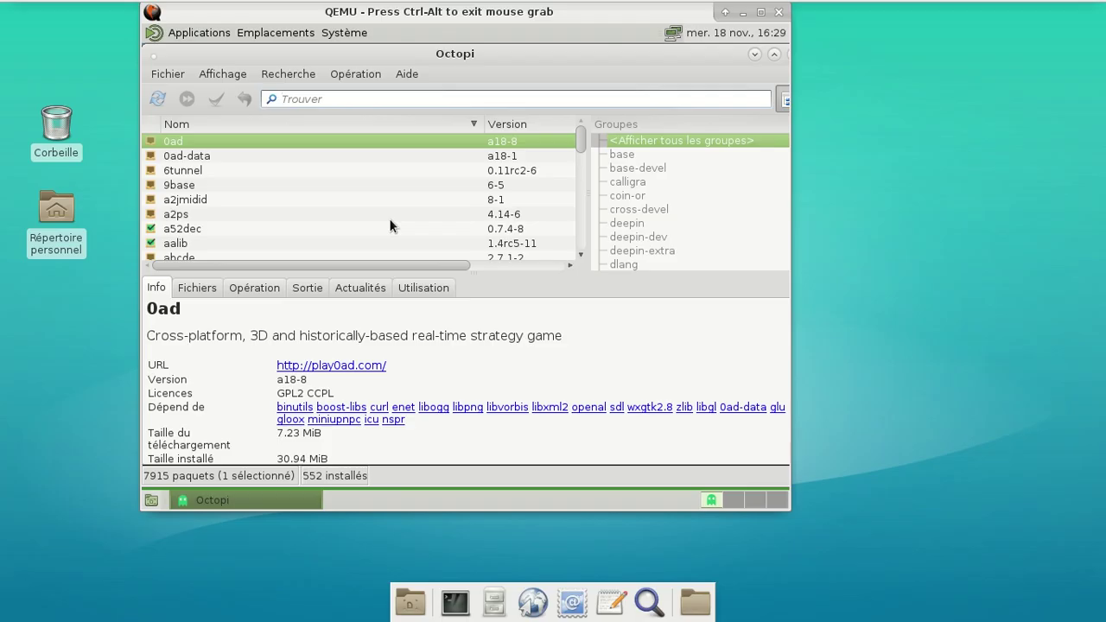
Toggle fullscreen on and off, then view and close Octopi's Aide > À propos box
key(ctrl+alt+f)
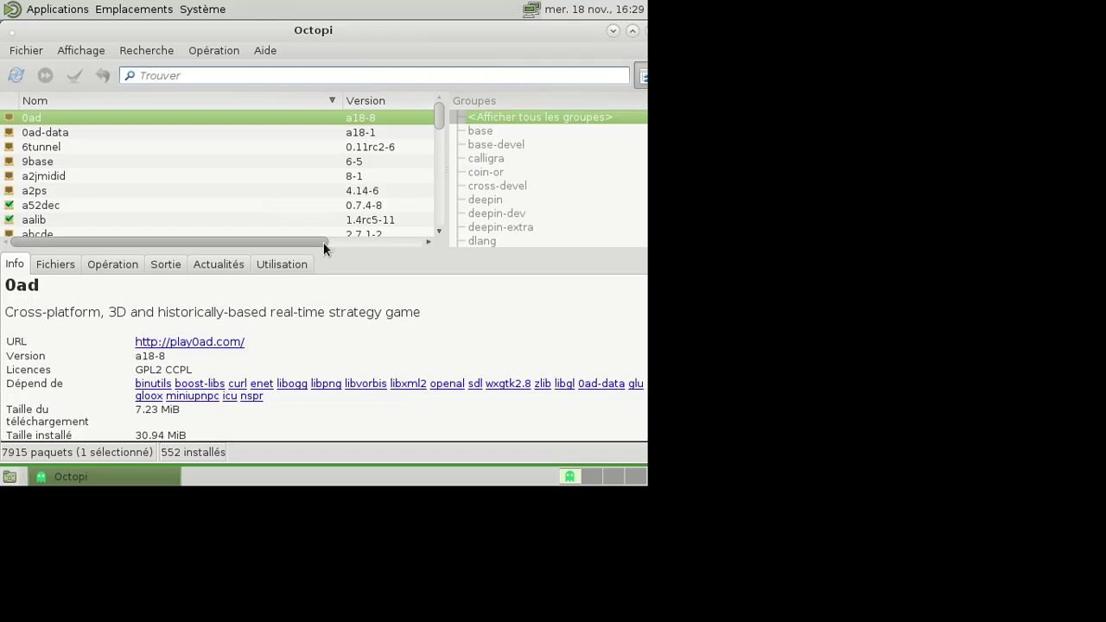
key(ctrl+alt+f)
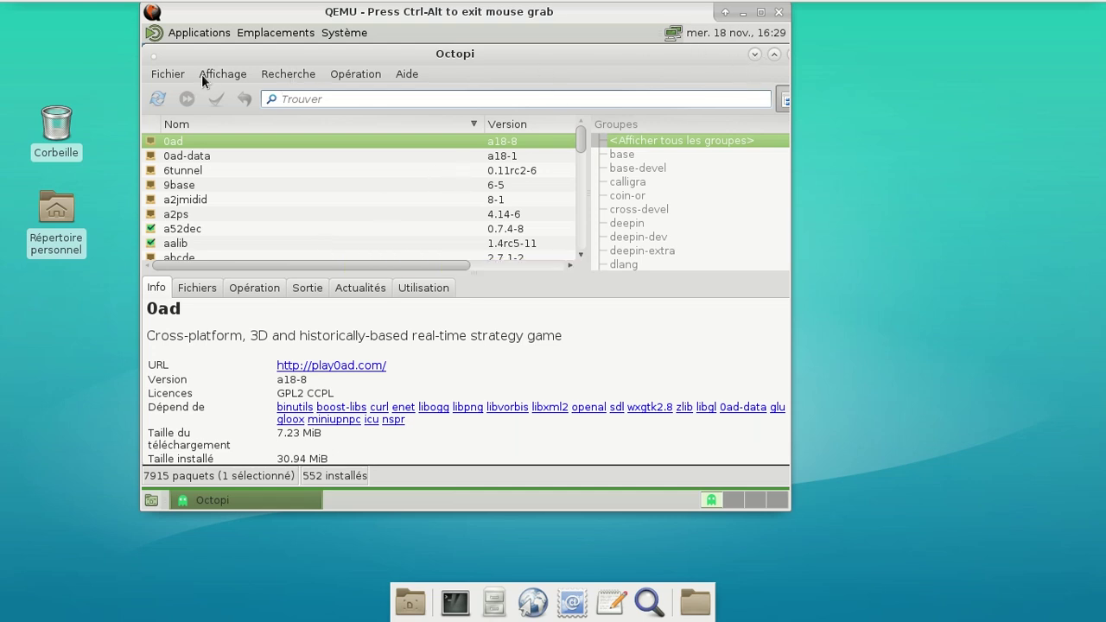
click(405, 73)
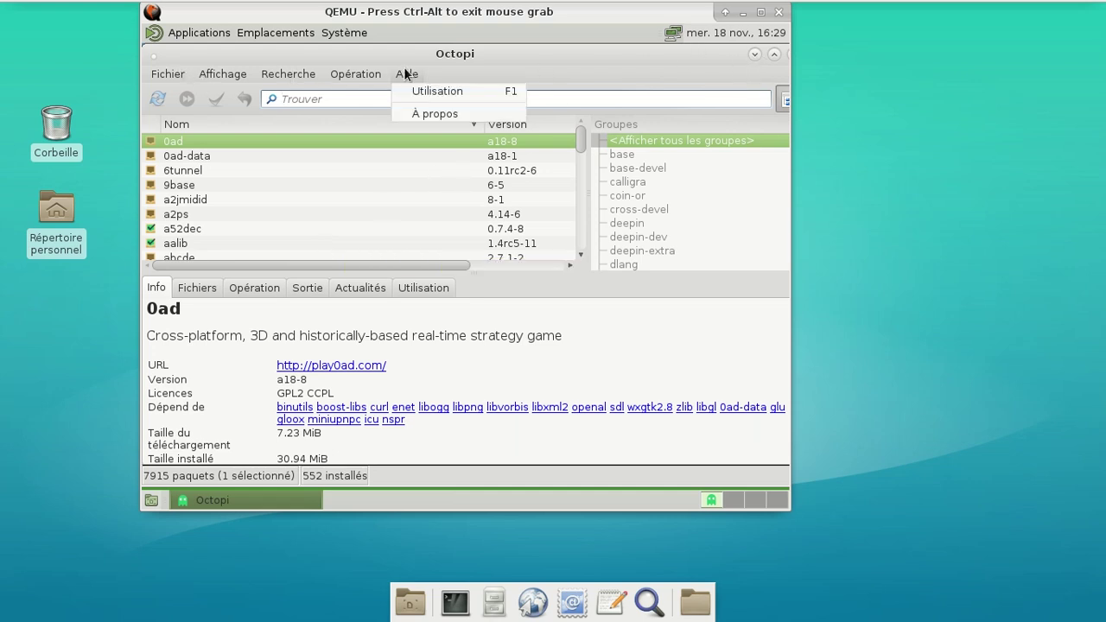
click(417, 111)
click(575, 307)
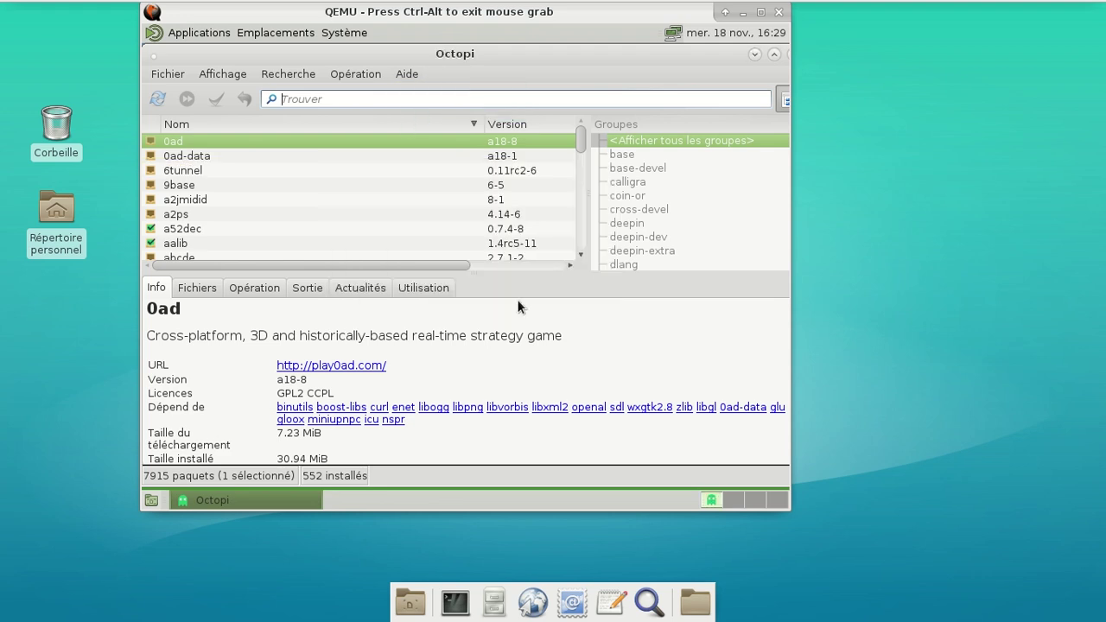
Refresh the package database, acknowledge the missing-privileges error, and quit Octopi
click(156, 101)
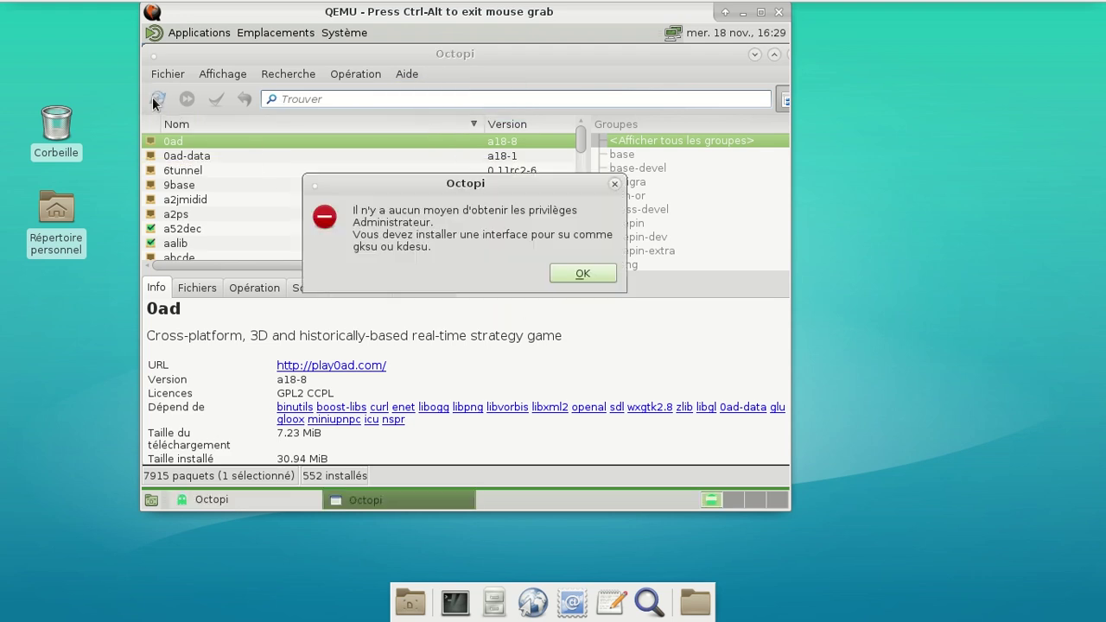
click(577, 275)
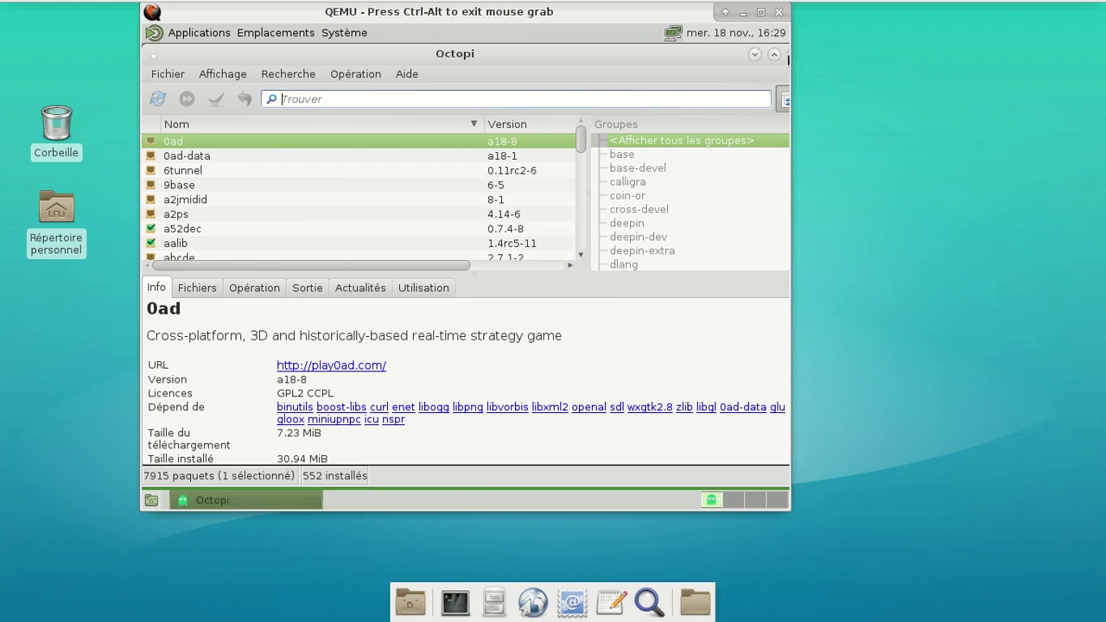
key(ctrl+q)
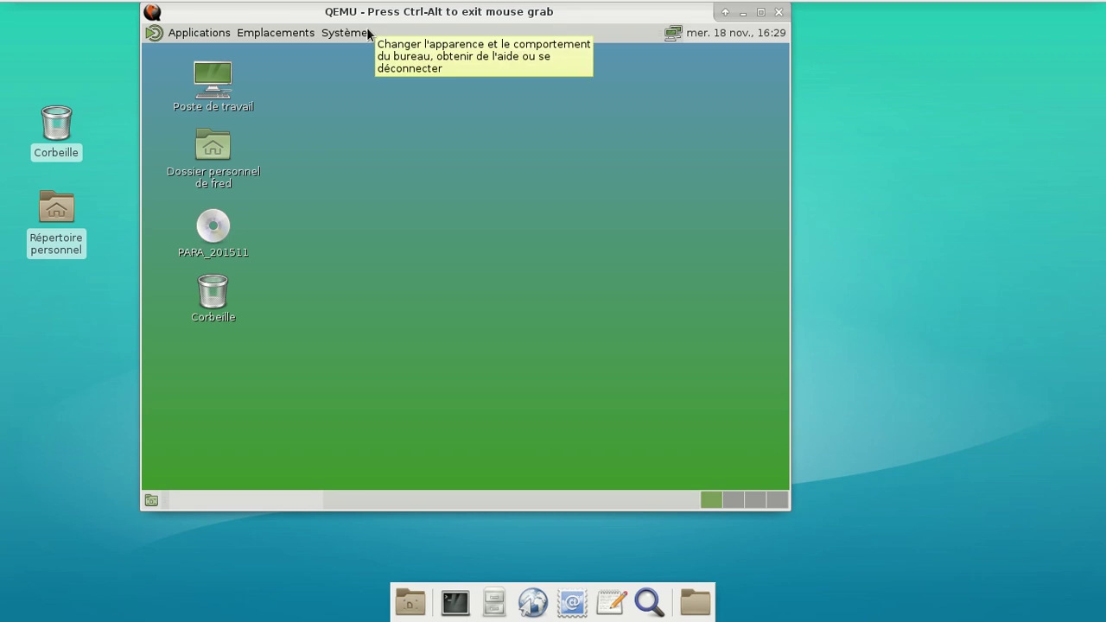
Shut down the guest via Système > Éteindre… and confirm Éteindre
click(345, 33)
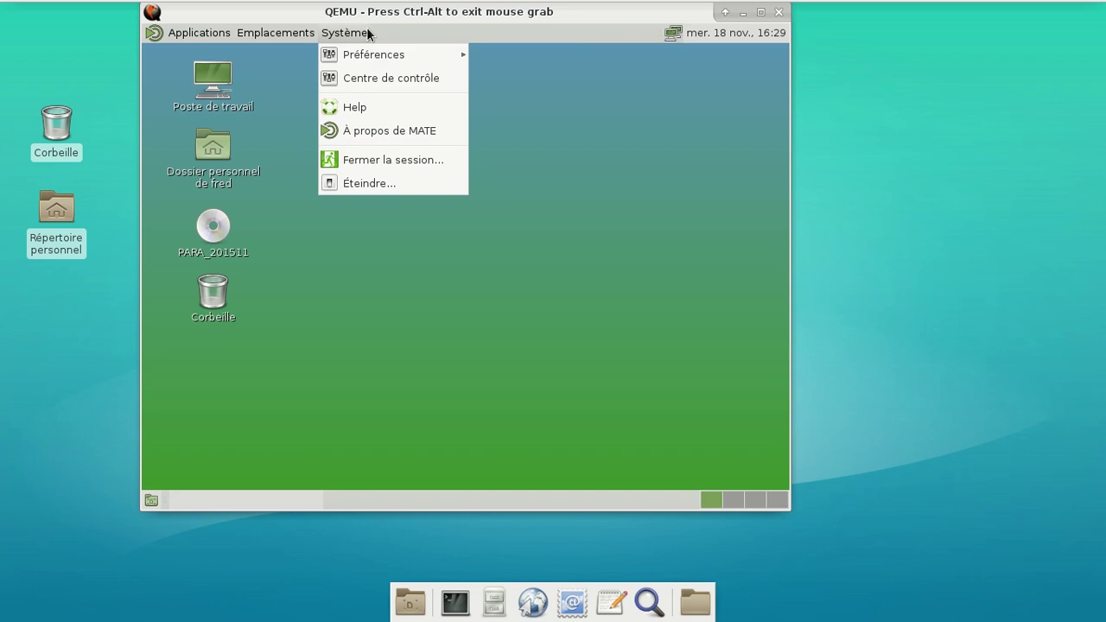
click(404, 183)
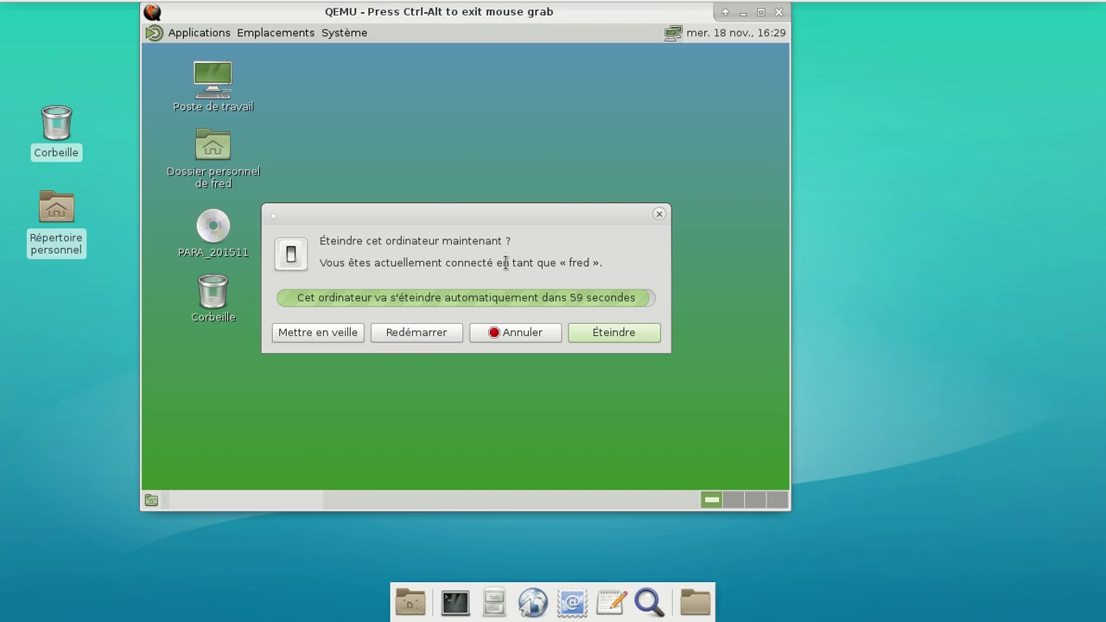
click(589, 329)
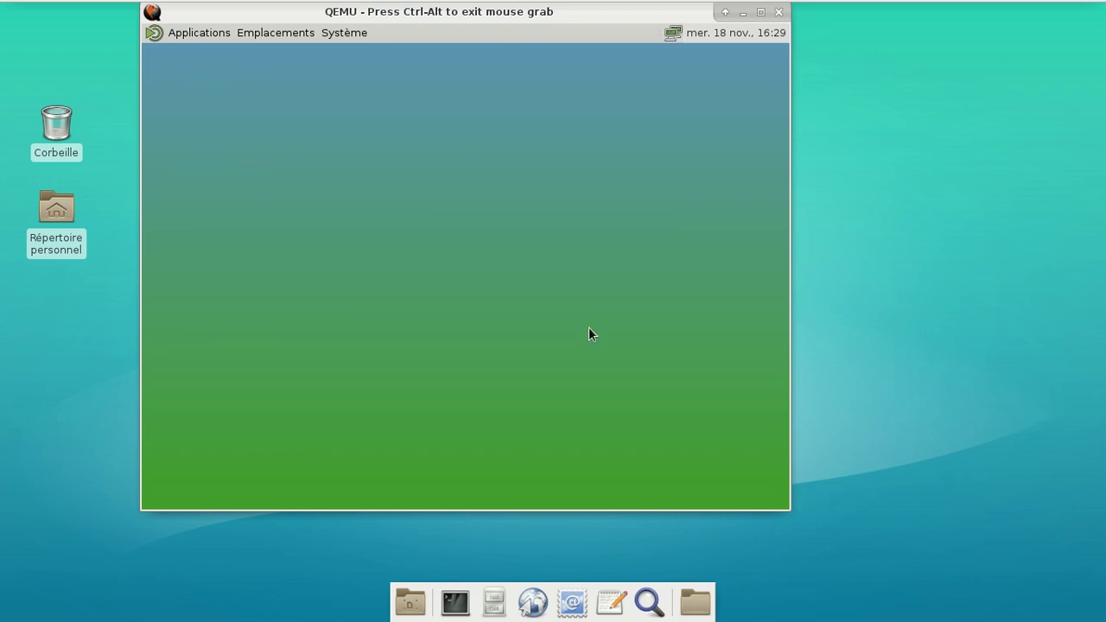